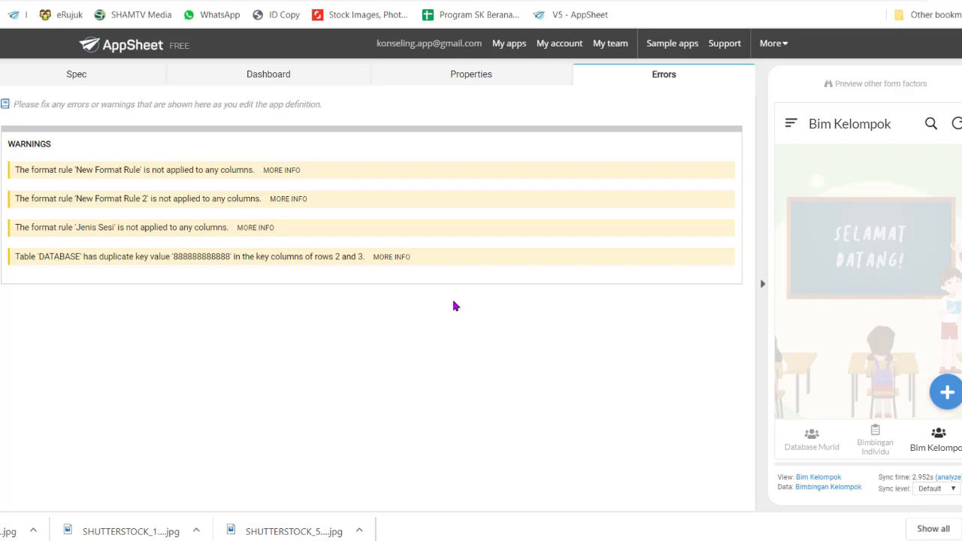
Open the app in AppSheet's standalone full-page preview via 'Preview other form factors'.
left_click(883, 85)
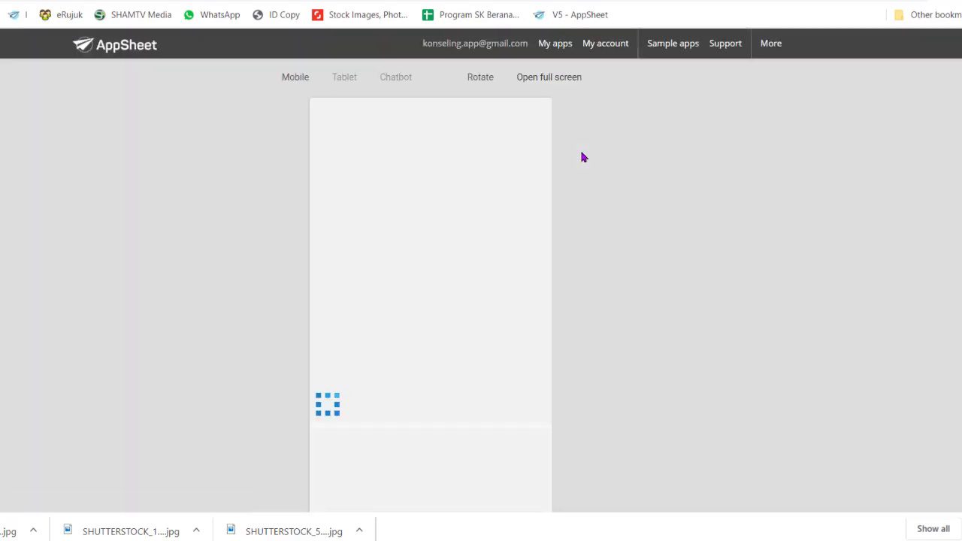
Scroll the full-page preview while 'Syncing the app' runs, then go back.
scroll(766, 254, "down", 3)
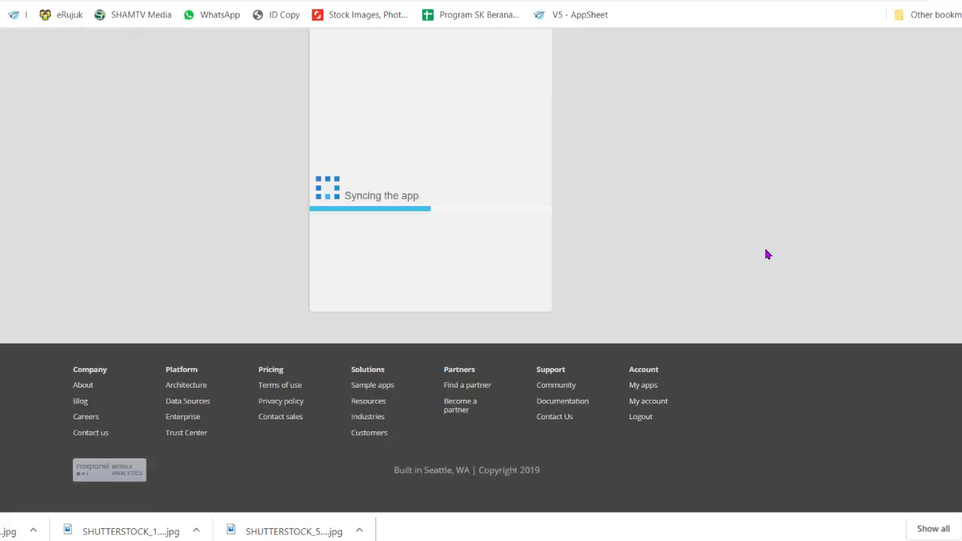
scroll(766, 255, "up", 3)
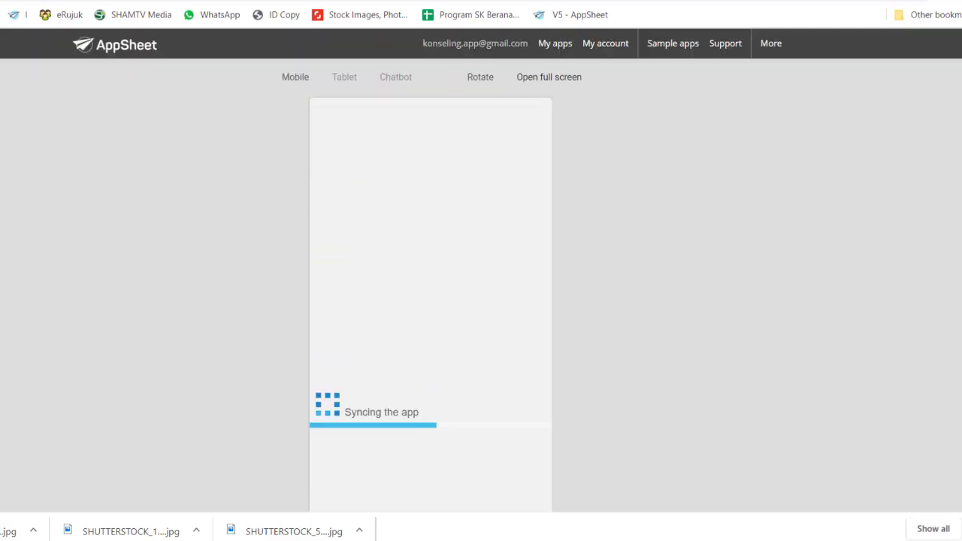
scroll(481, 271, "down", 1)
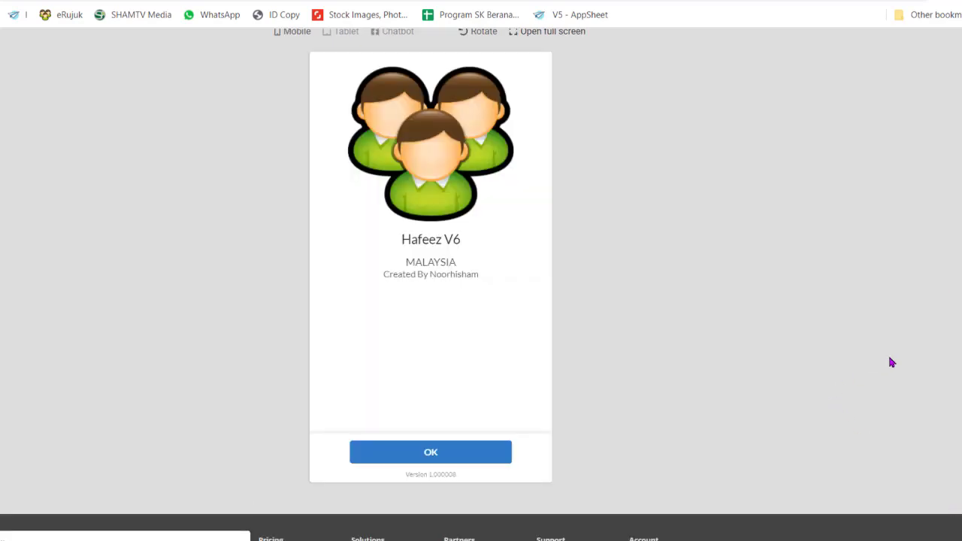
key("alt+Left")
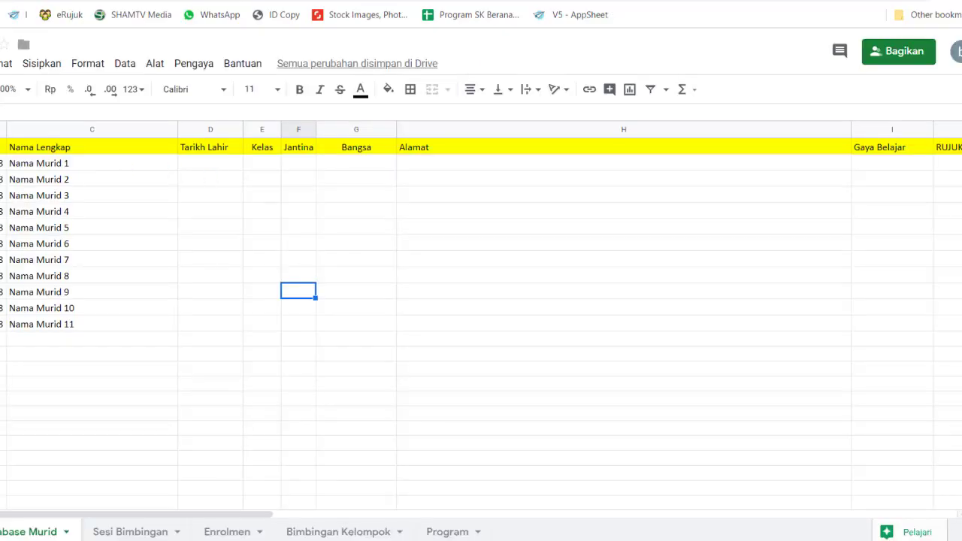
Select the empty Tarikh Lahir, Kelas, Jantina, Bangsa and Alamat cells on the student sheet.
left_click_drag(4, 163, 247, 402)
left_click(248, 398)
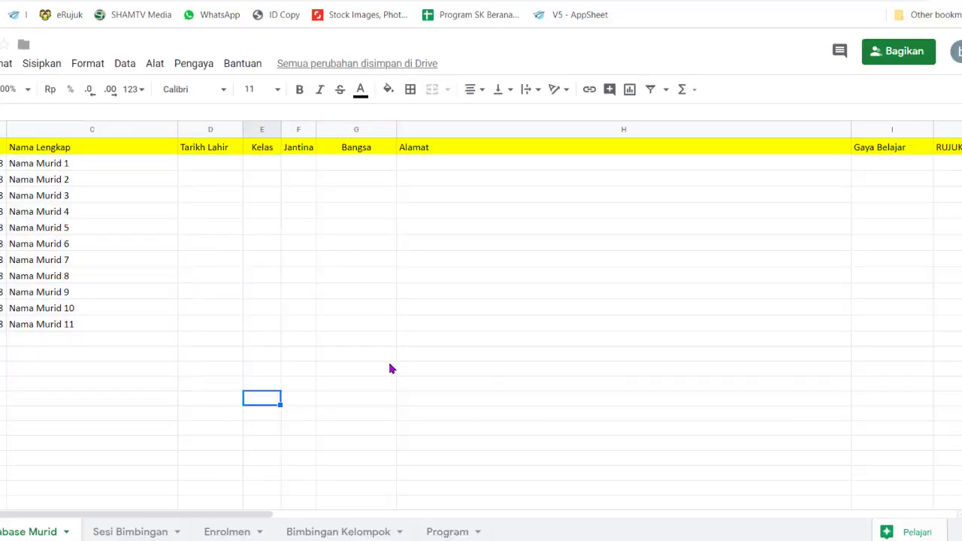
double_click(388, 367)
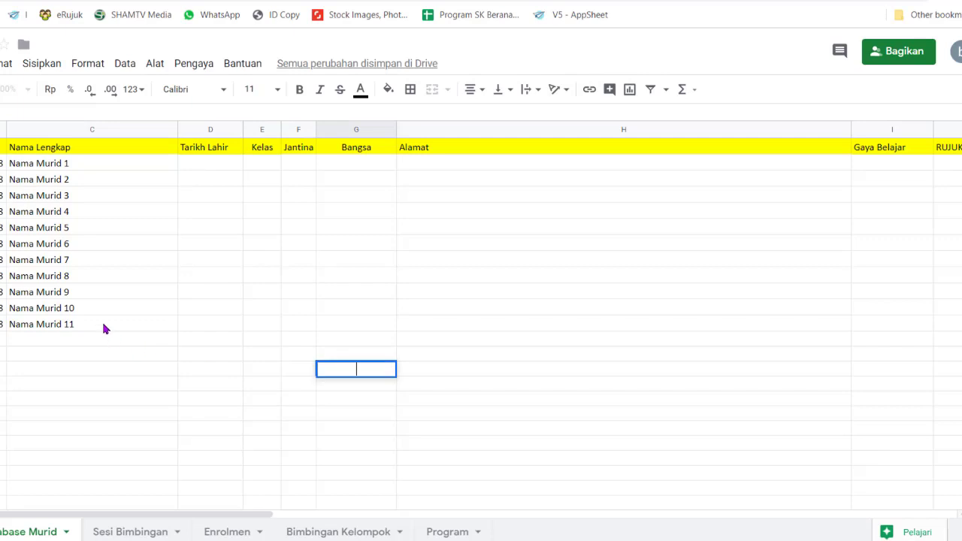
left_click(54, 169)
left_click(3, 163)
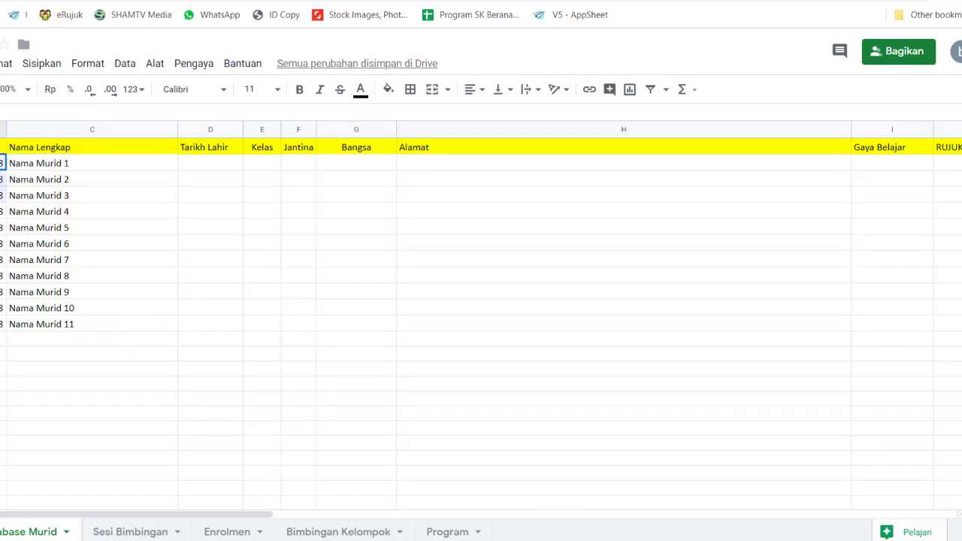
left_click(69, 310)
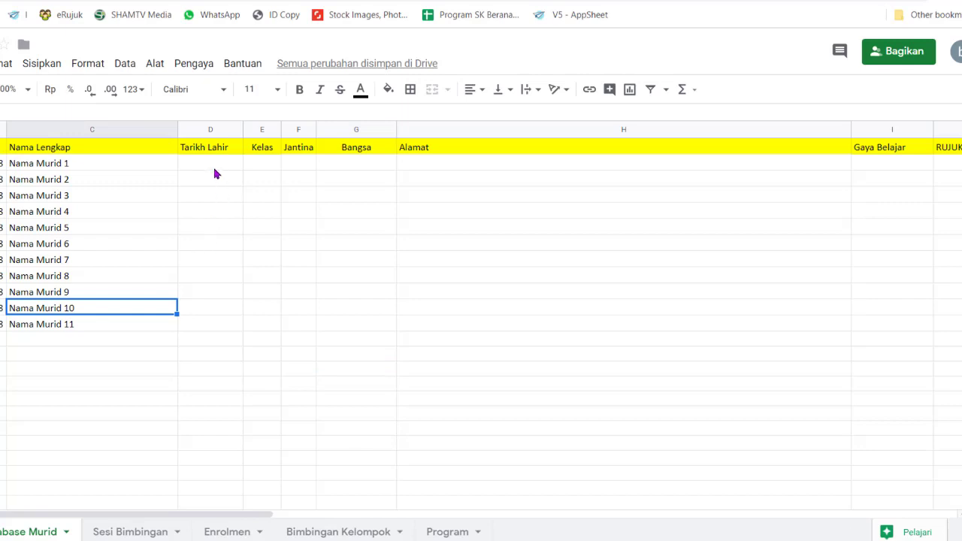
left_click_drag(216, 171, 203, 333)
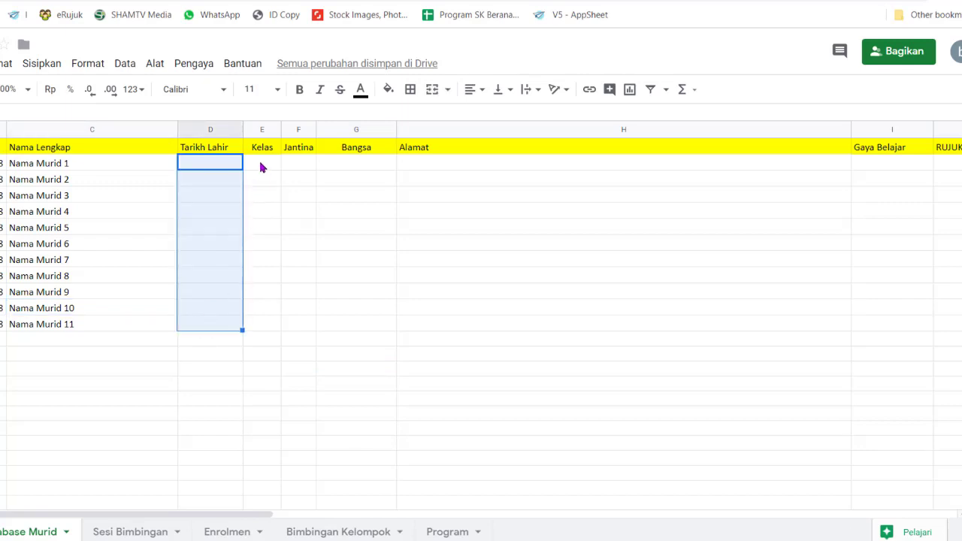
left_click_drag(262, 163, 260, 343)
left_click_drag(298, 163, 301, 355)
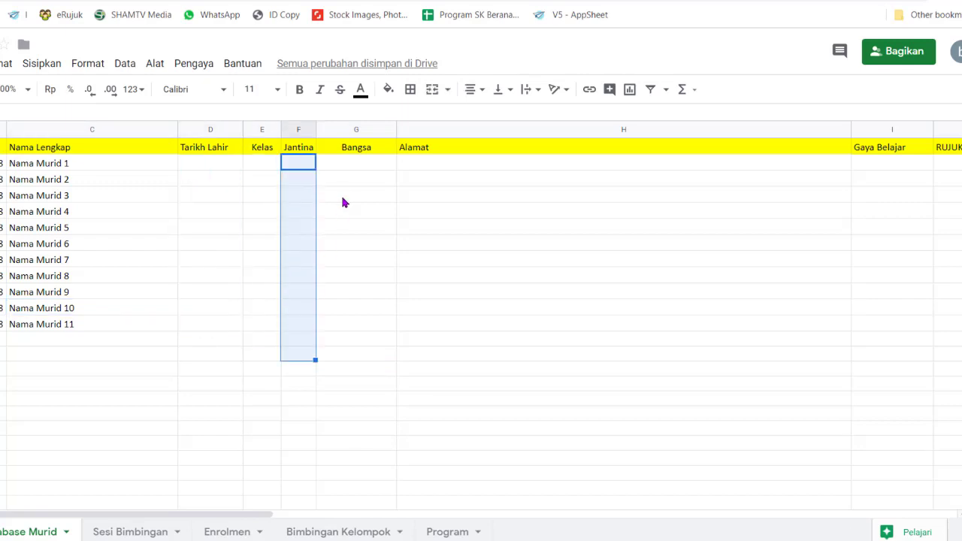
left_click_drag(356, 163, 356, 398)
left_click_drag(455, 163, 471, 398)
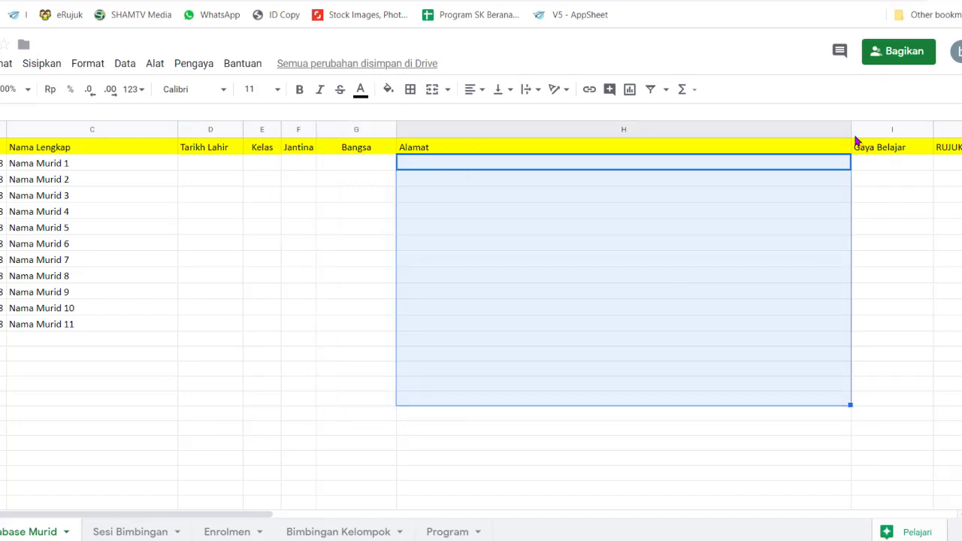
Narrow column H so the Gaya Belajar, RUJUKAN and Foto Murid cells fit in view.
left_click_drag(849, 129, 585, 132)
left_click(591, 210)
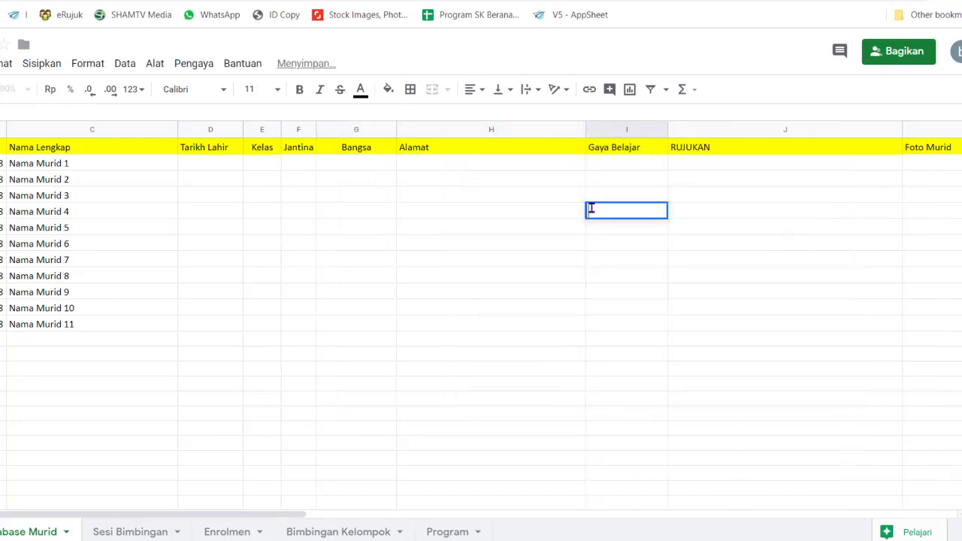
left_click_drag(621, 162, 623, 383)
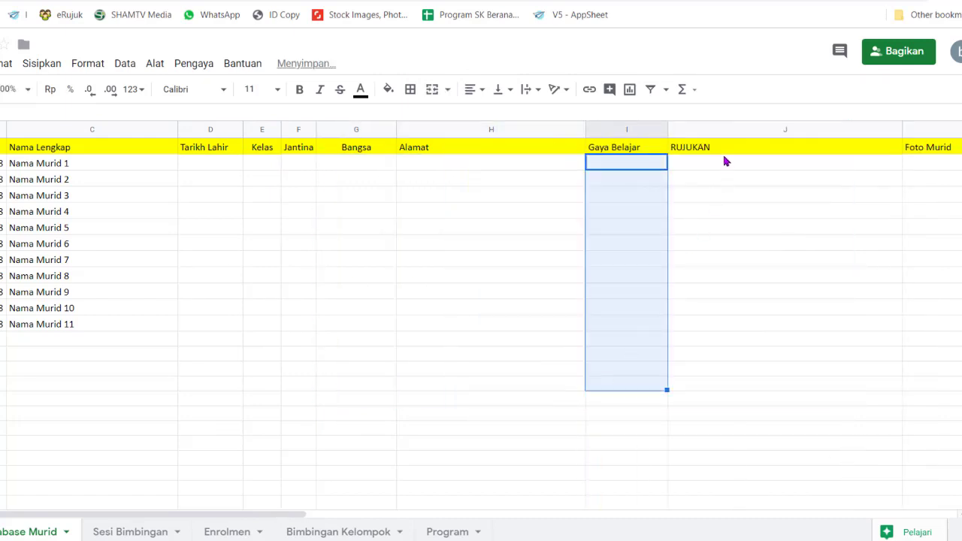
left_click_drag(724, 161, 735, 315)
left_click(929, 163)
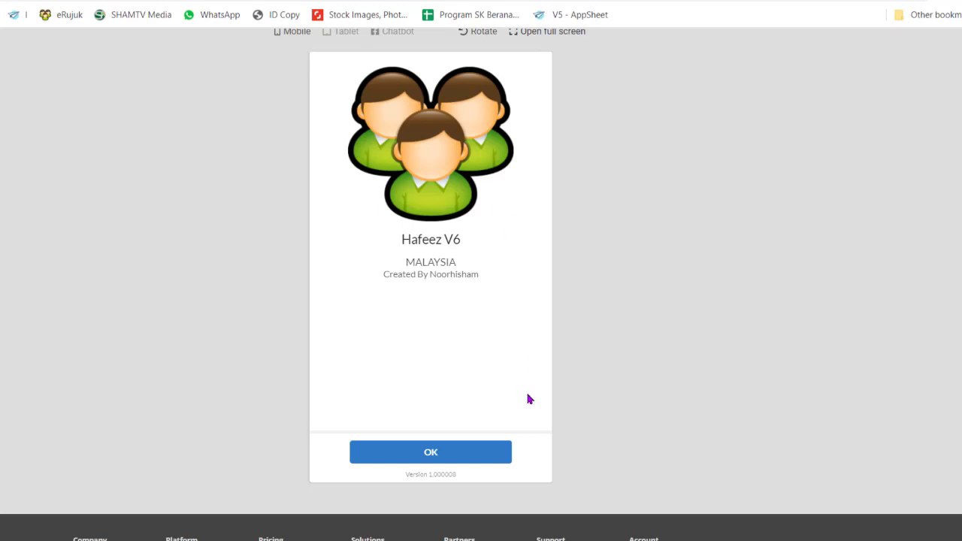
Confirm the splash with OK, browse the Database Murid list, then return to the spreadsheet.
left_click(430, 453)
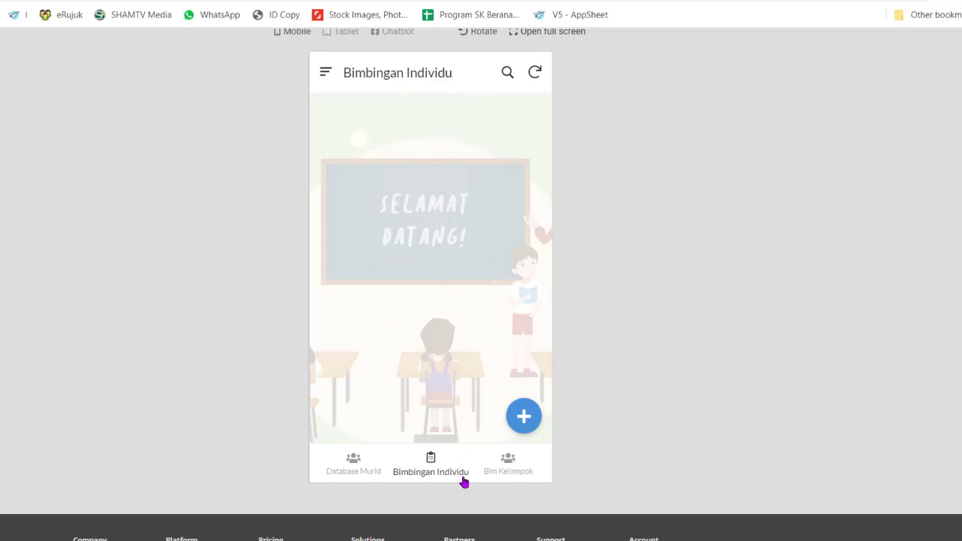
left_click(353, 468)
scroll(452, 322, "down", 5)
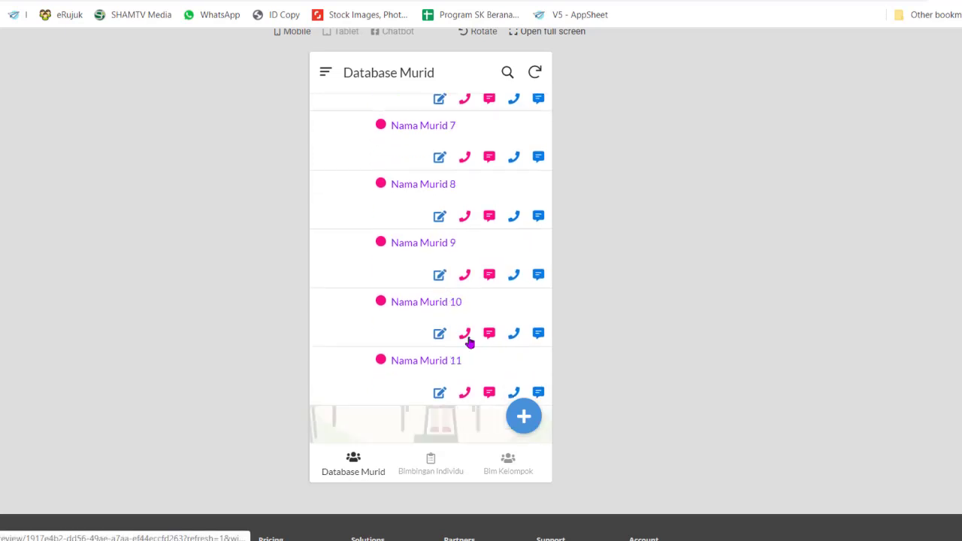
left_click(612, 7)
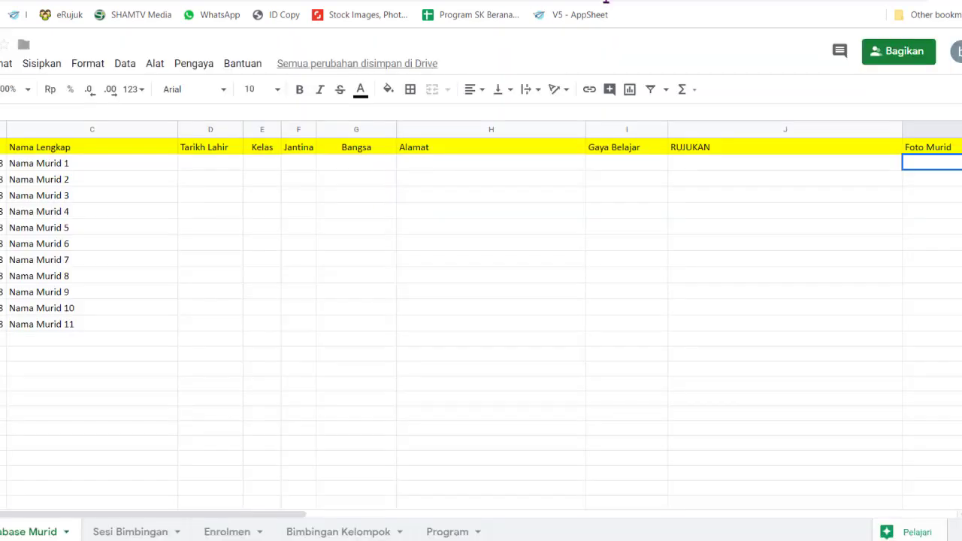
Add a student's name after 'Nama Murid ' in cell C3, then return to the preview.
double_click(117, 171)
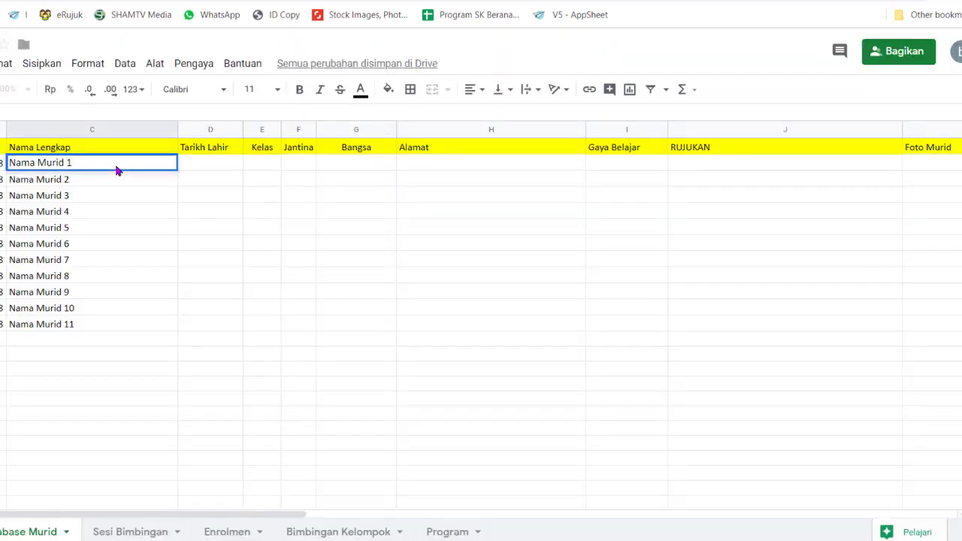
key("Return")
key("Up")
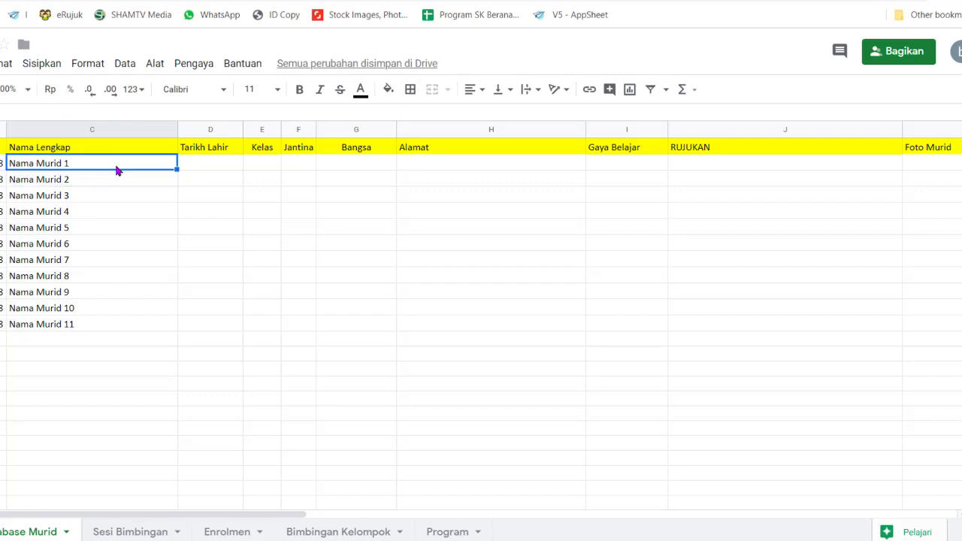
double_click(117, 170)
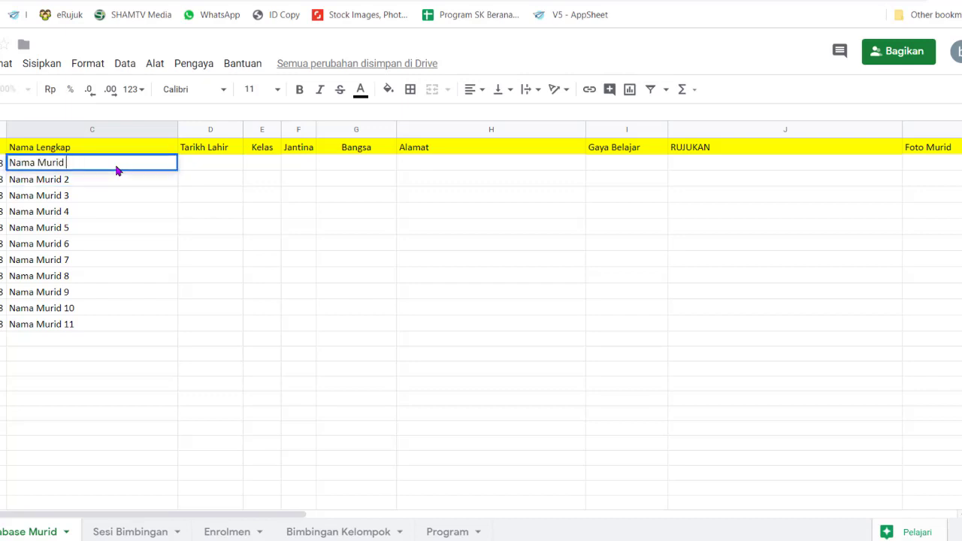
type("hAFEEZ")
key("Return")
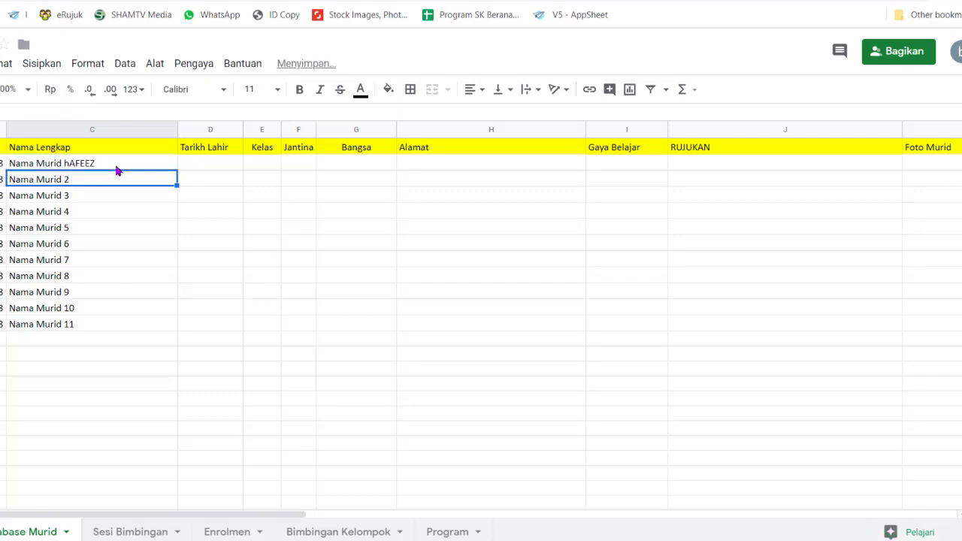
left_click(655, 2)
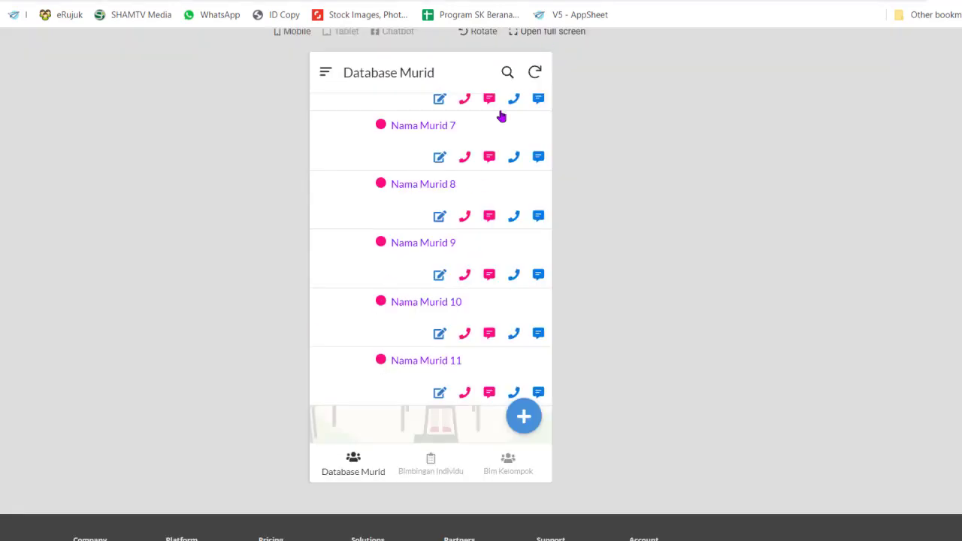
Sync the app and open the renamed first student's Details page.
left_click(535, 72)
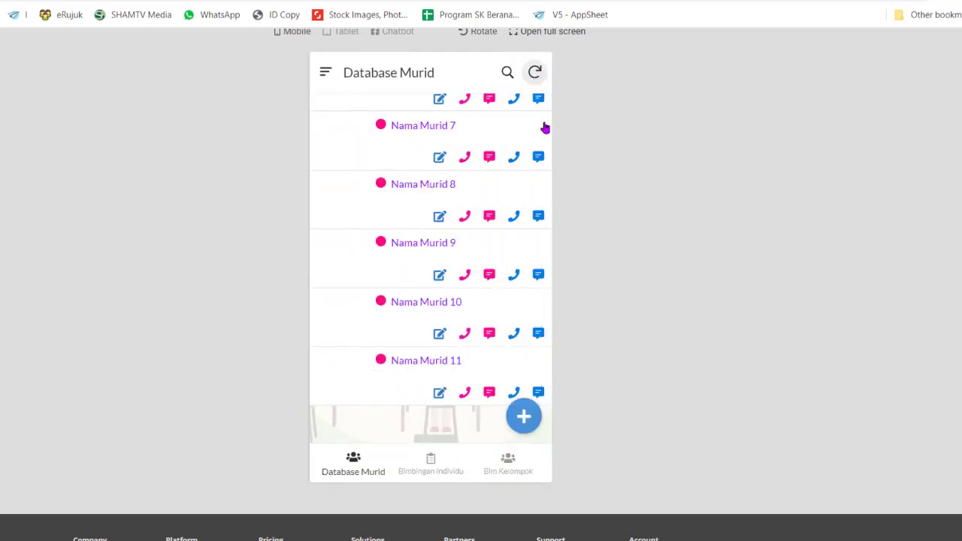
scroll(443, 143, "up", 5)
scroll(458, 154, "up", 2)
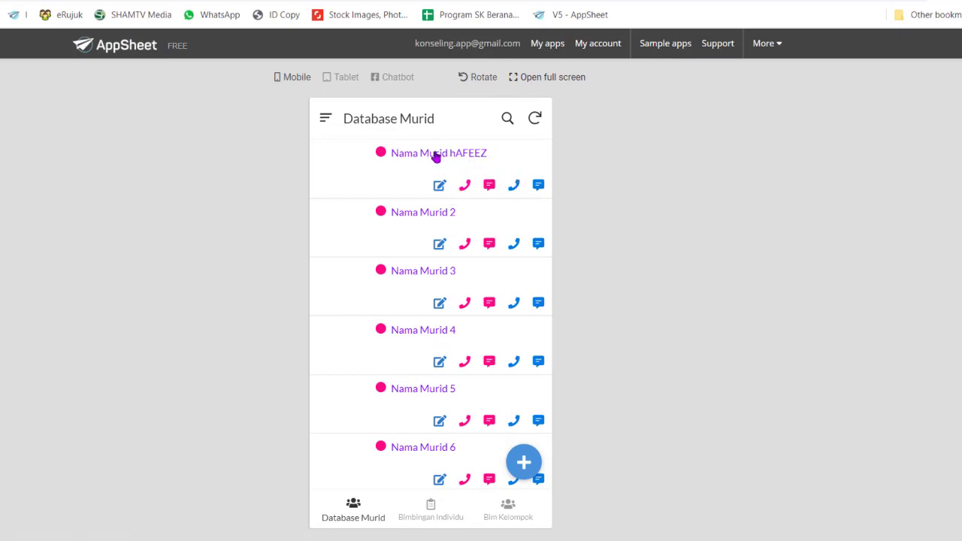
left_click(435, 156)
scroll(466, 248, "down", 2)
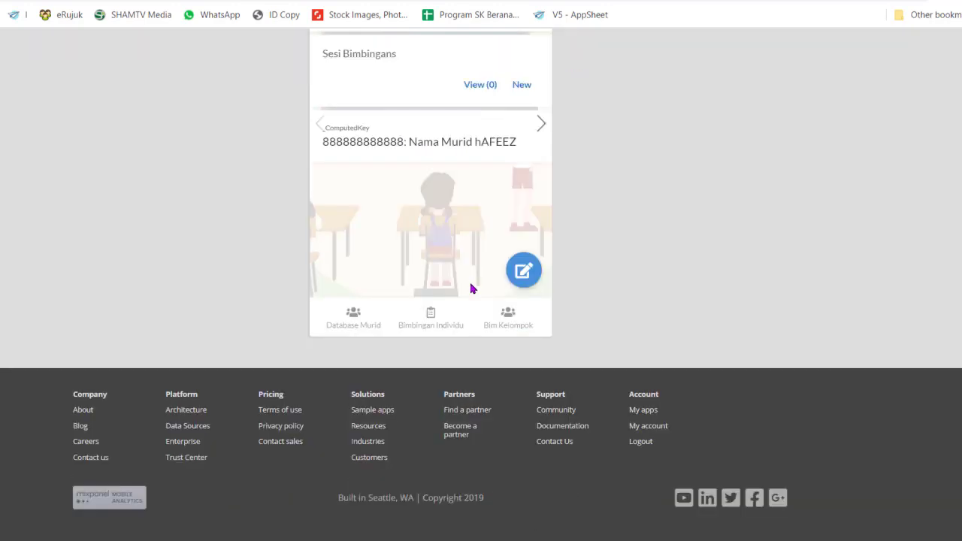
scroll(470, 278, "up", 2)
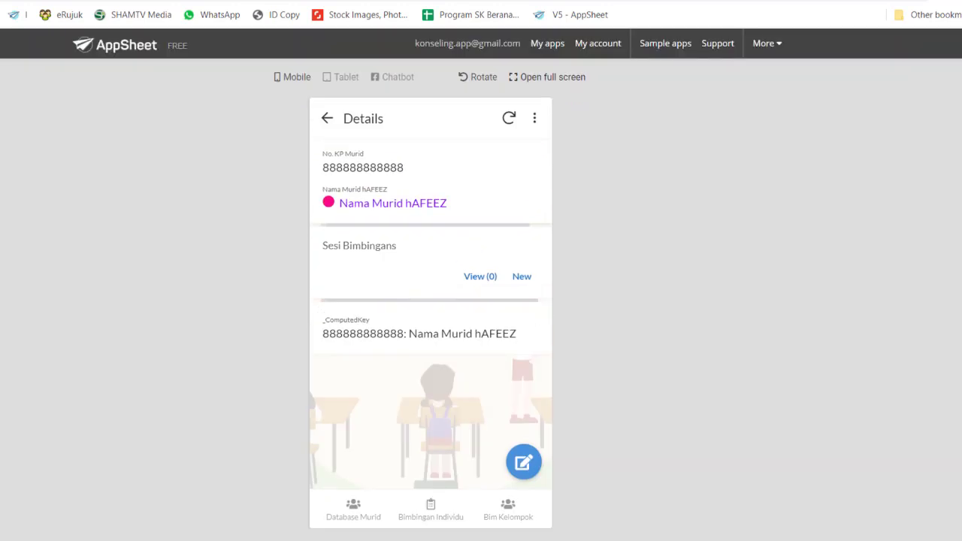
key("ctrl+Tab")
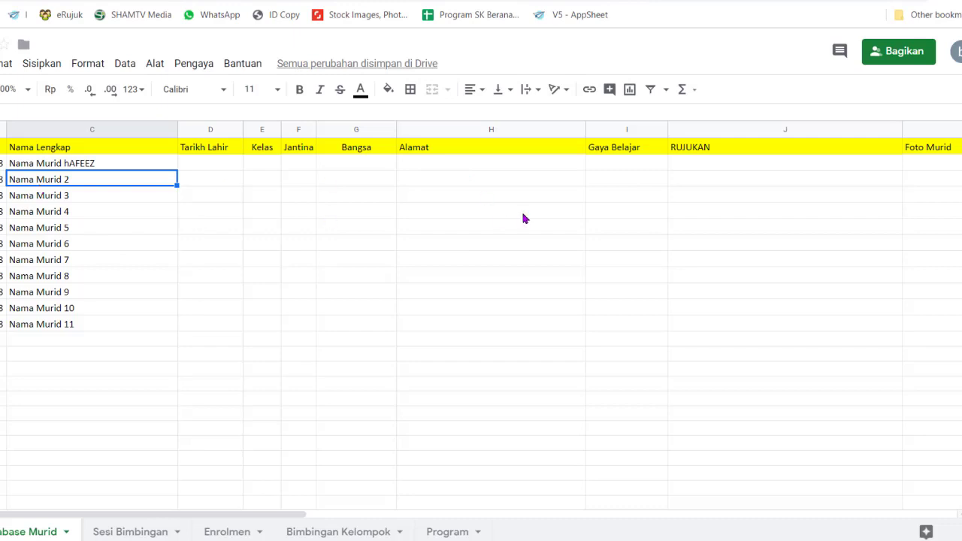
Enter Tarikh Lahir 12 okT 2000, Kelas 1G, Jantina L and Bangsa MELAYU for the first student.
left_click(222, 166)
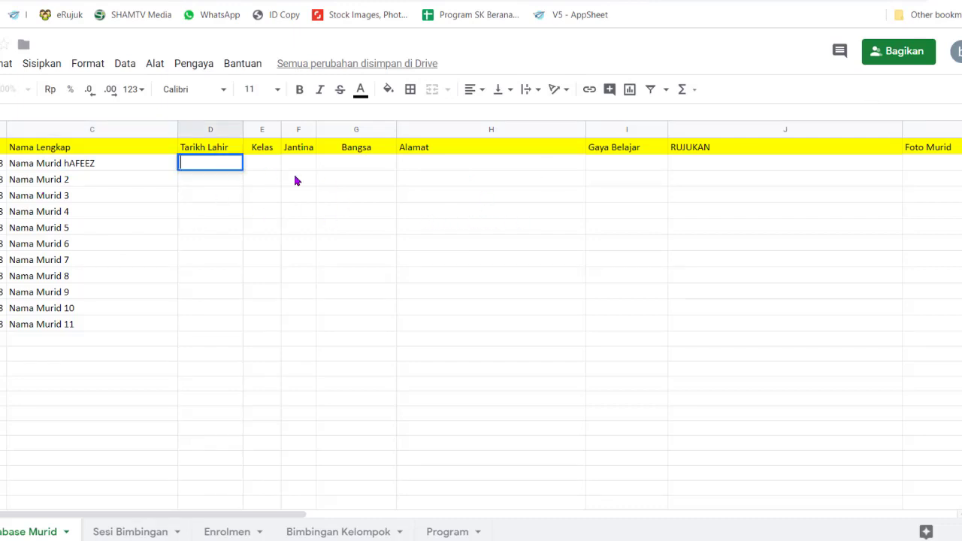
type("12 okT 2000")
key("Return")
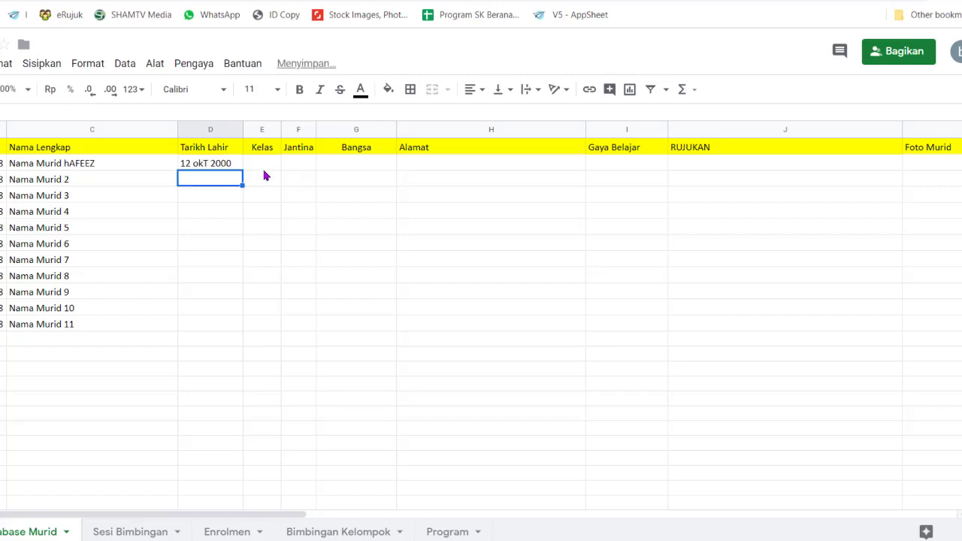
left_click(263, 167)
type("16")
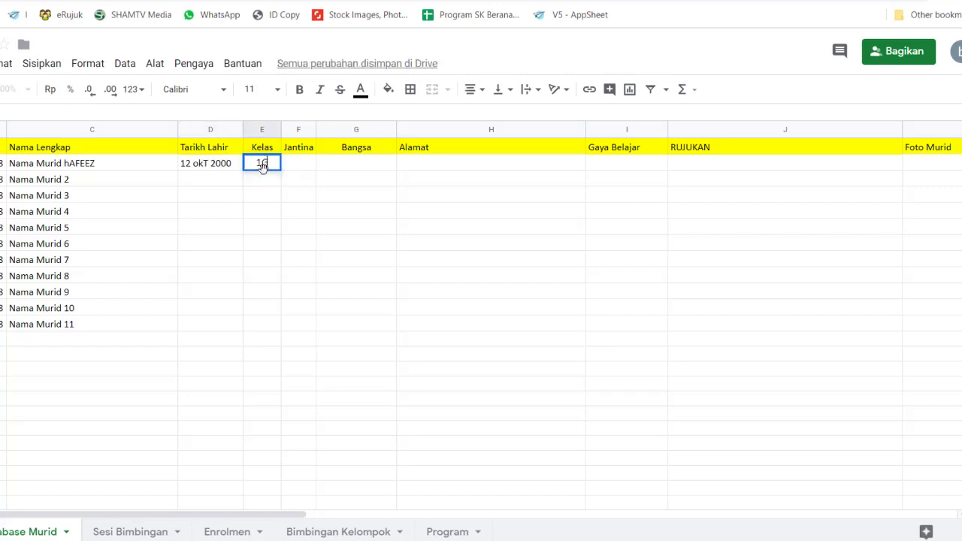
key("Tab")
type("L")
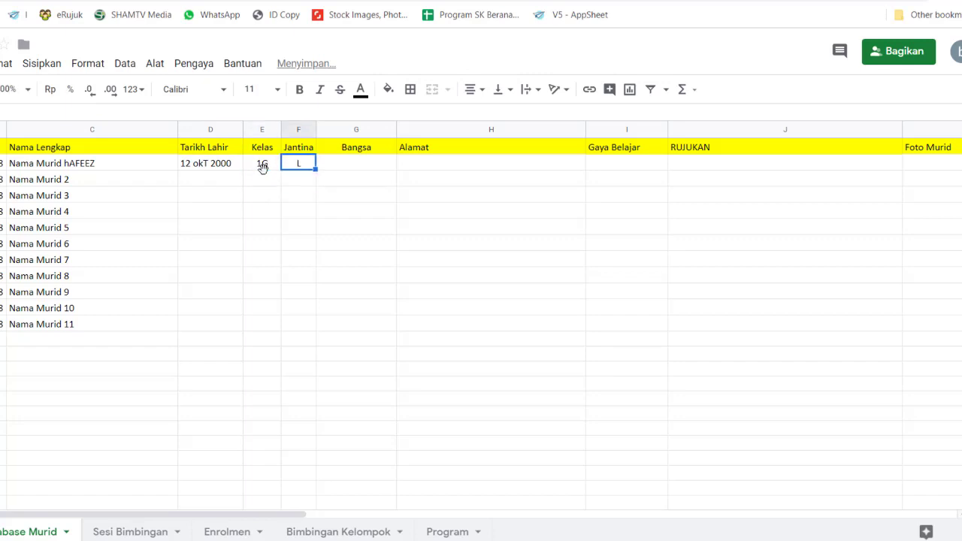
key("Tab")
type("MW")
key("BackSpace")
type("ELAYU")
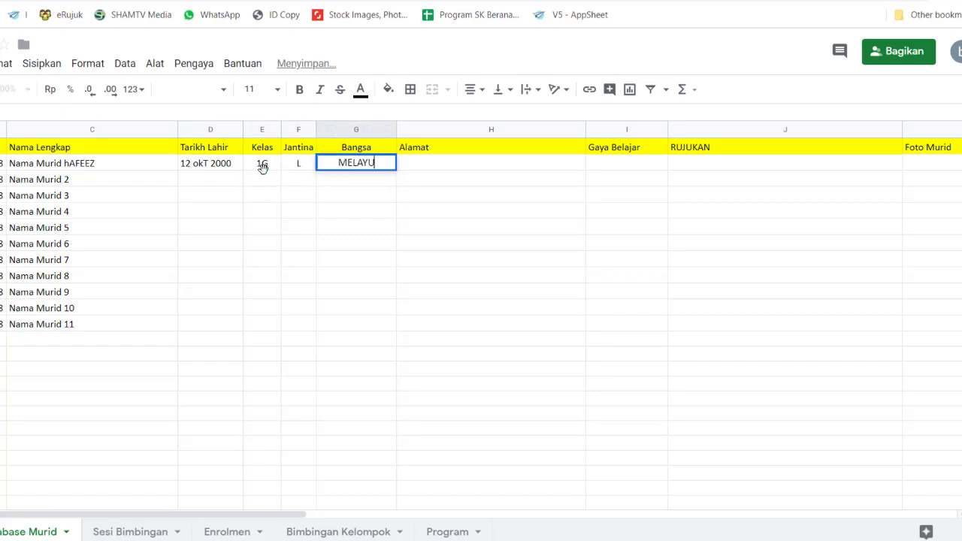
key("Return")
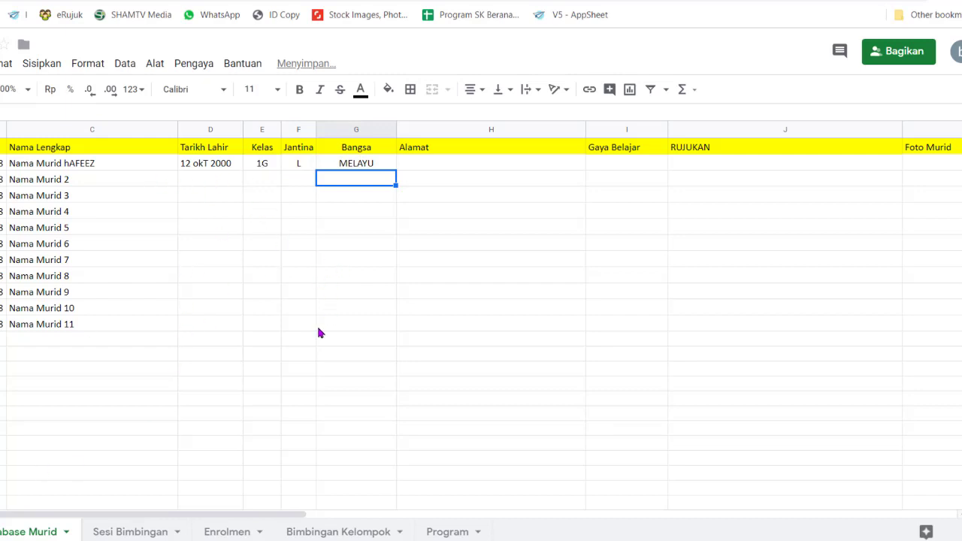
key("ctrl+Tab")
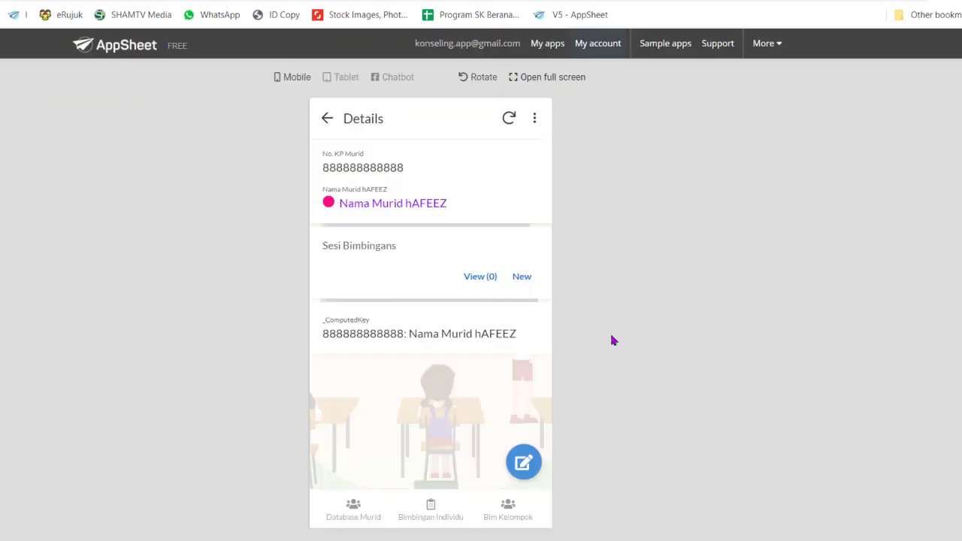
Sync the preview twice, cancelling the 'Unable to fetch app definition' error each time.
left_click(509, 118)
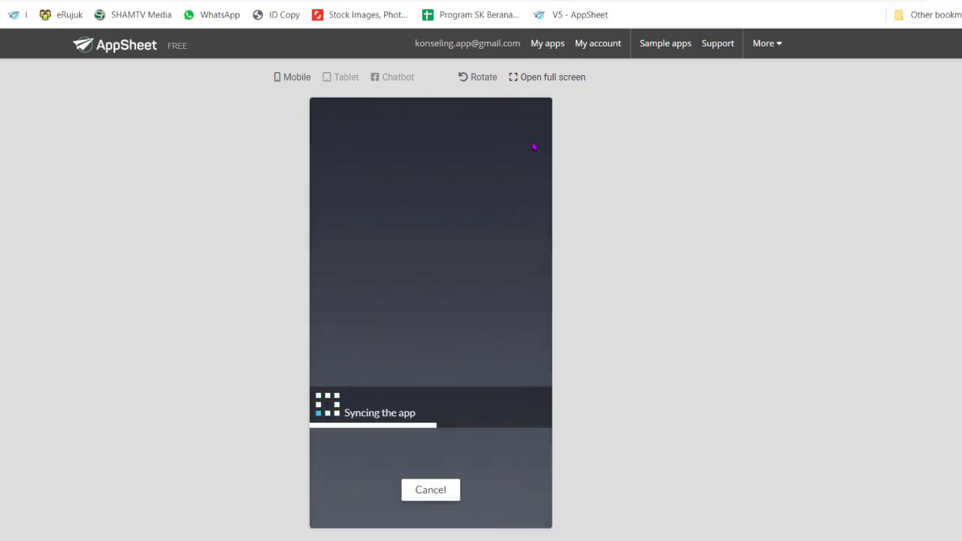
left_click(430, 490)
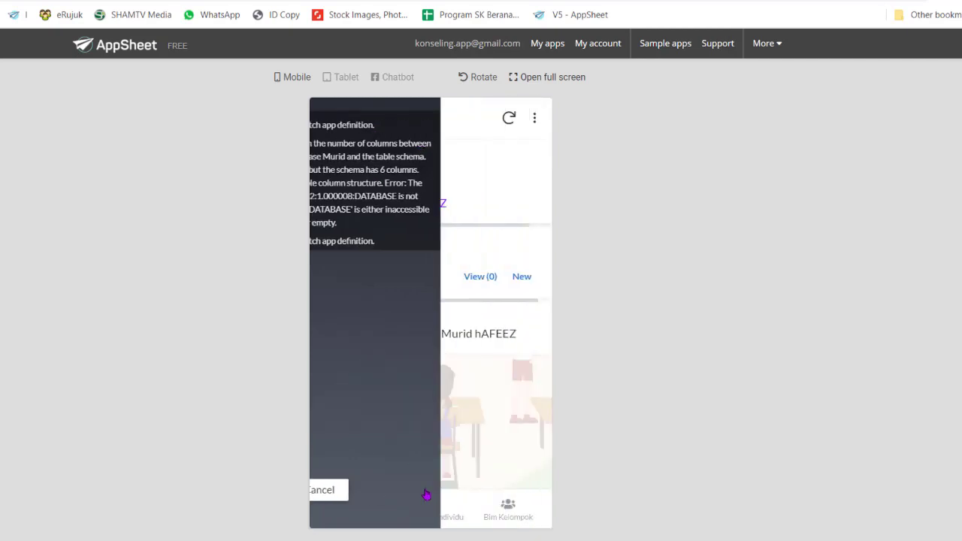
left_click(327, 118)
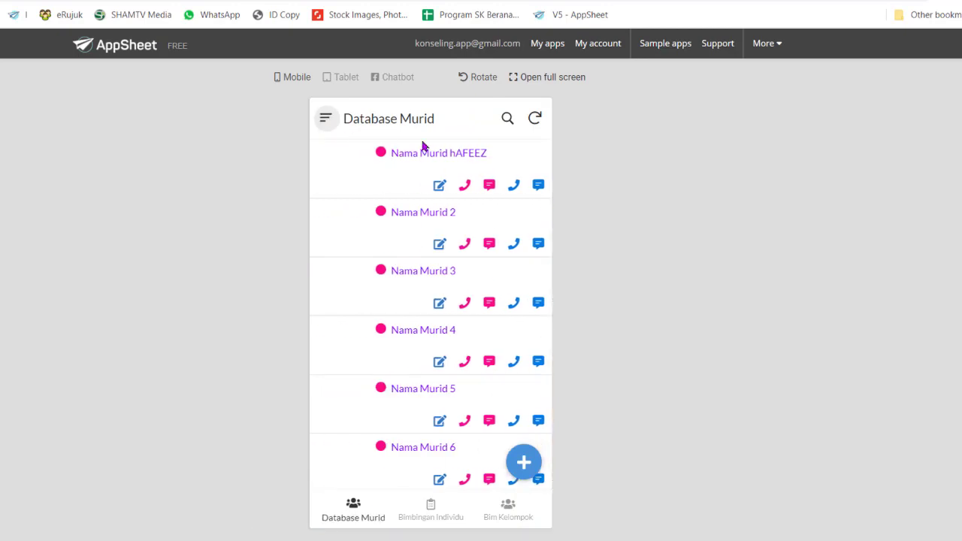
left_click(535, 119)
key("ctrl+Tab")
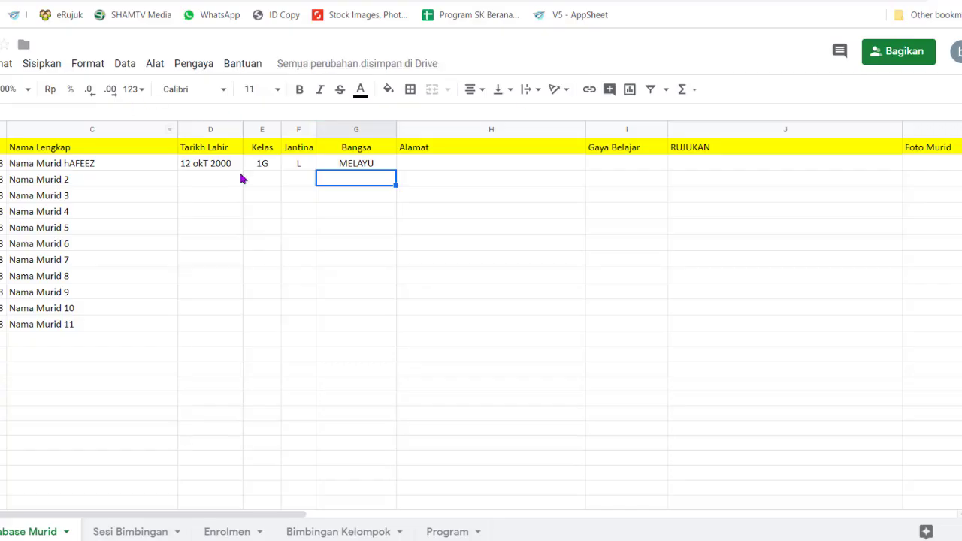
key("ctrl+shift+Tab")
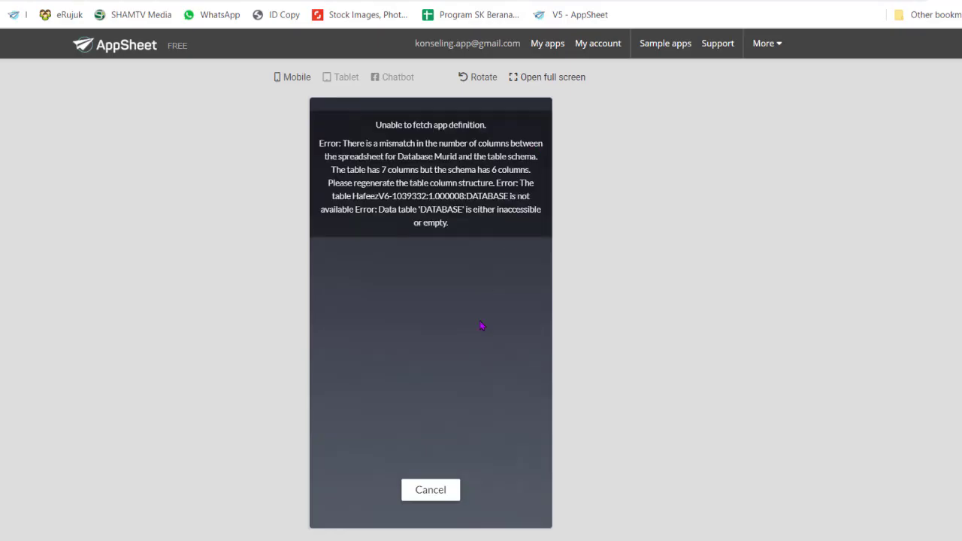
left_click(430, 489)
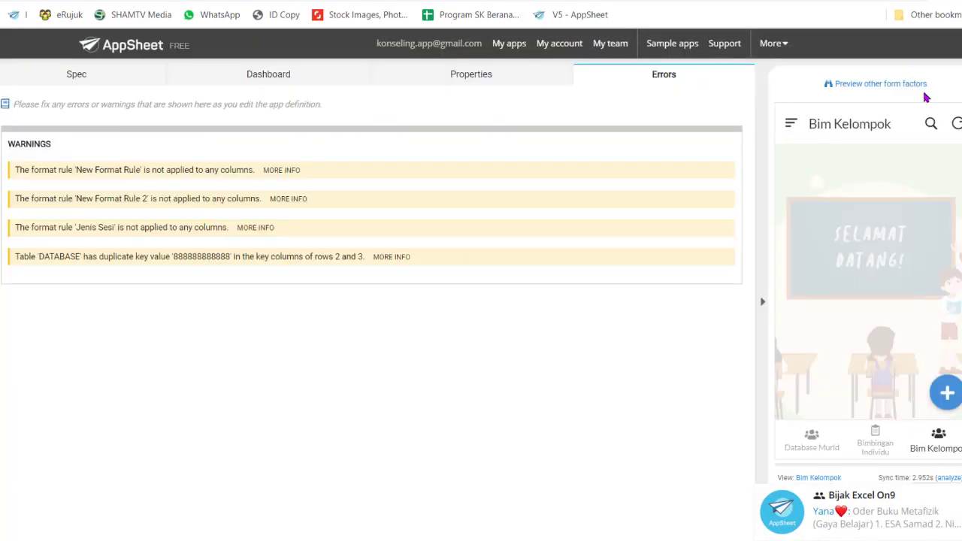
Re-sync the editor's side preview, cancel the column-mismatch error, and show Database Murid.
left_click(957, 123)
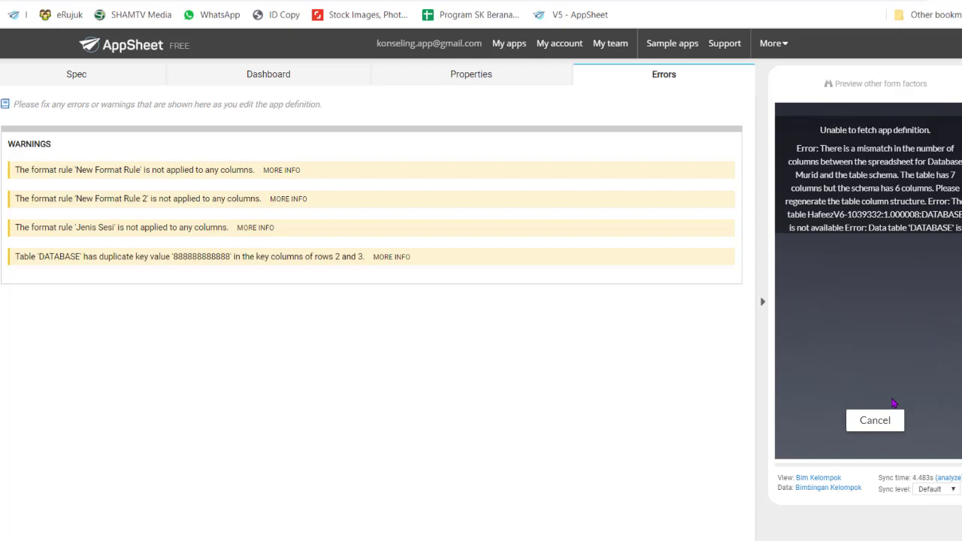
left_click(871, 425)
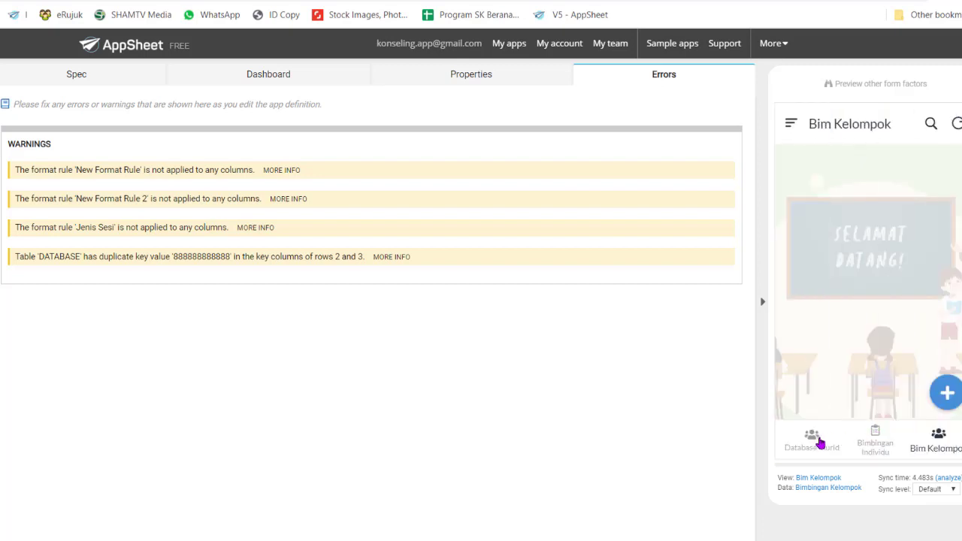
left_click(818, 442)
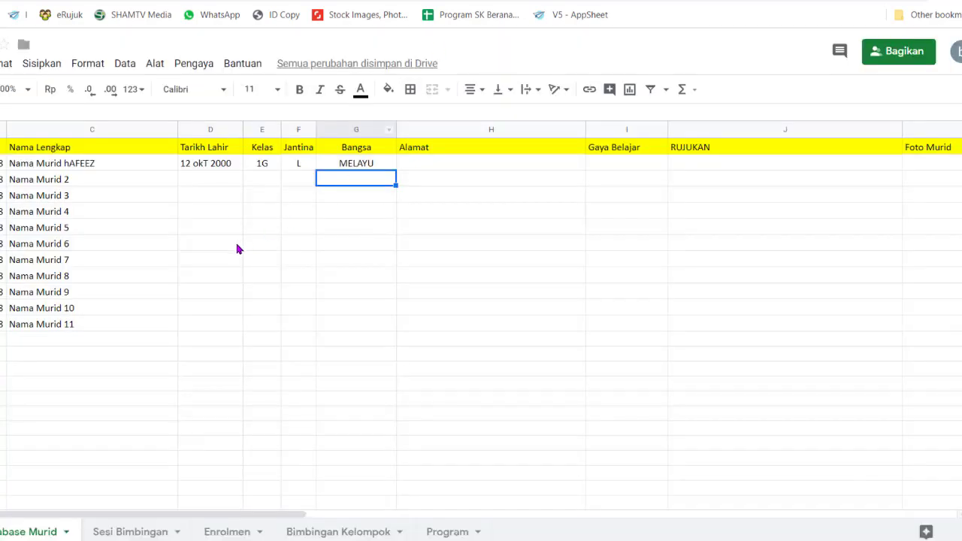
Inspect the first student's name cell on the student data sheet.
left_click(236, 249)
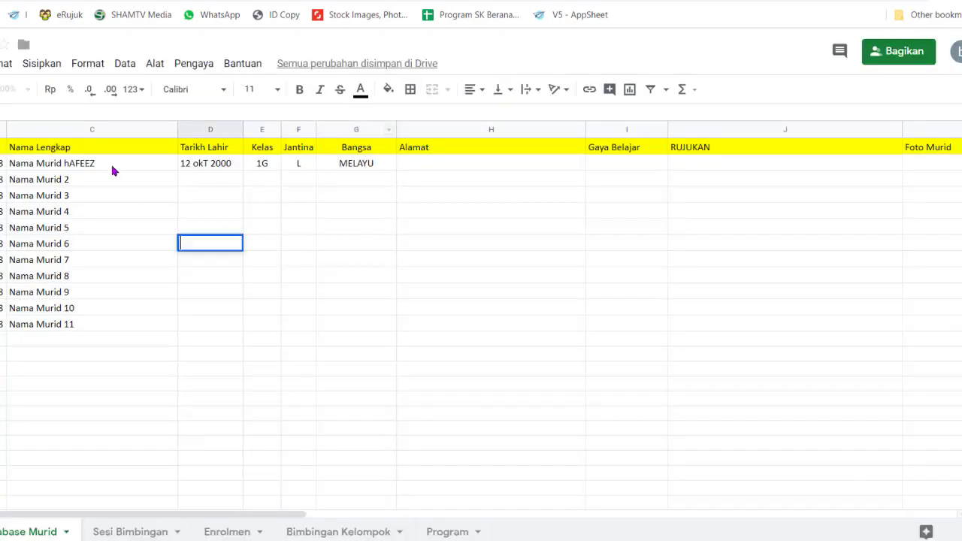
double_click(111, 167)
double_click(225, 272)
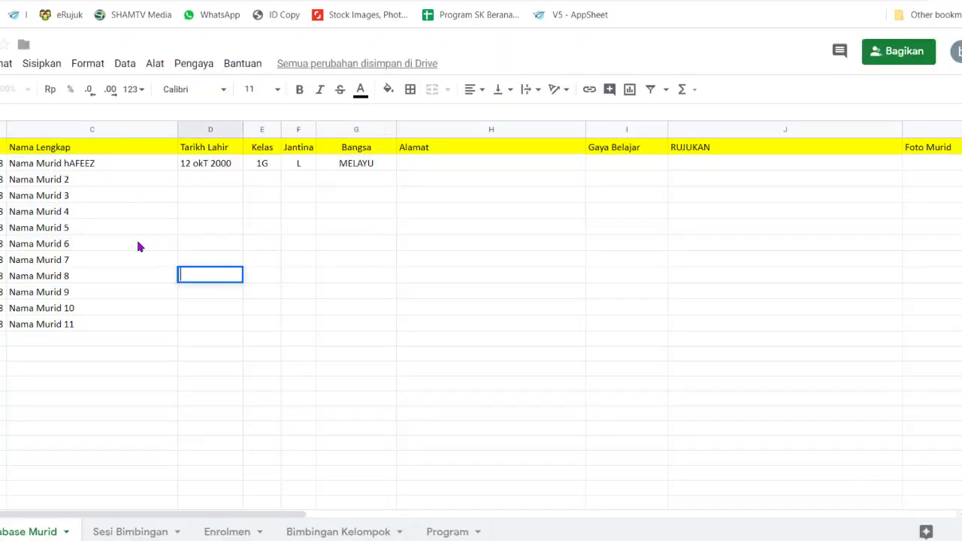
left_click(133, 167)
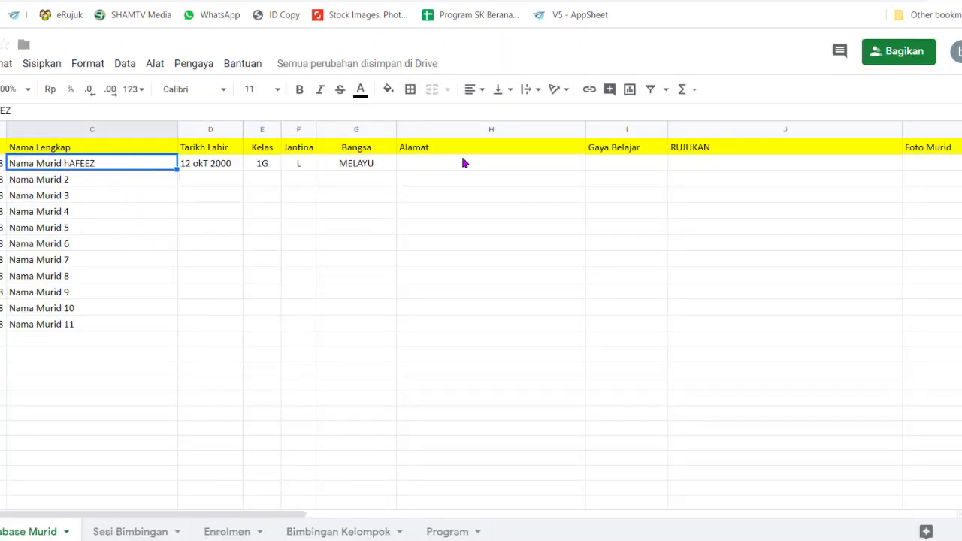
Fill cell H2 with SELANGOR and cell I2 with VISUAL for that student.
left_click(526, 164)
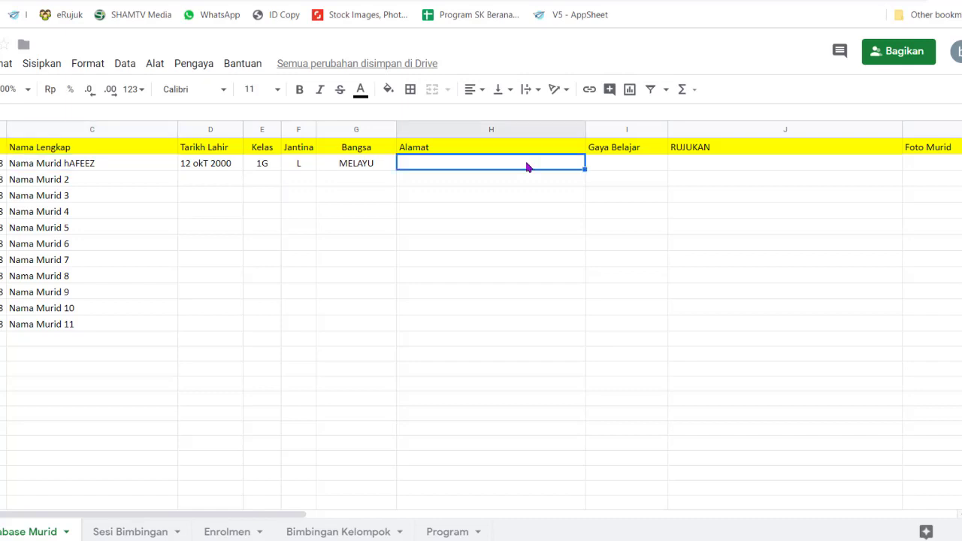
type("SELANGOR")
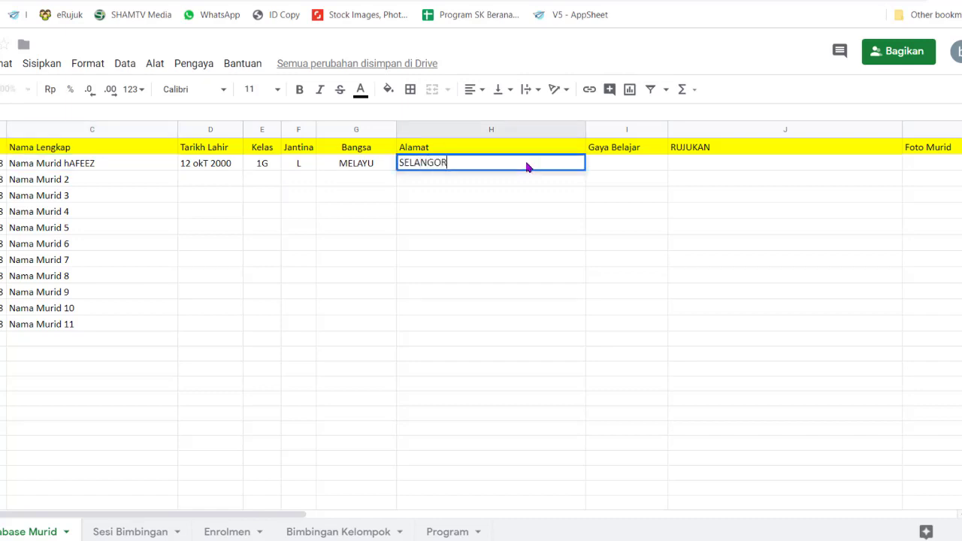
key("Return")
left_click(620, 163)
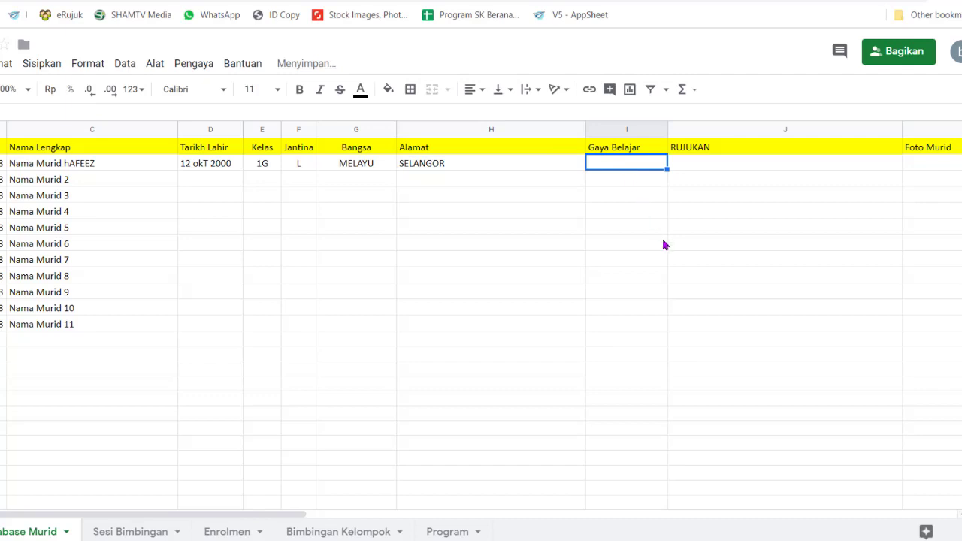
type("VISUAL")
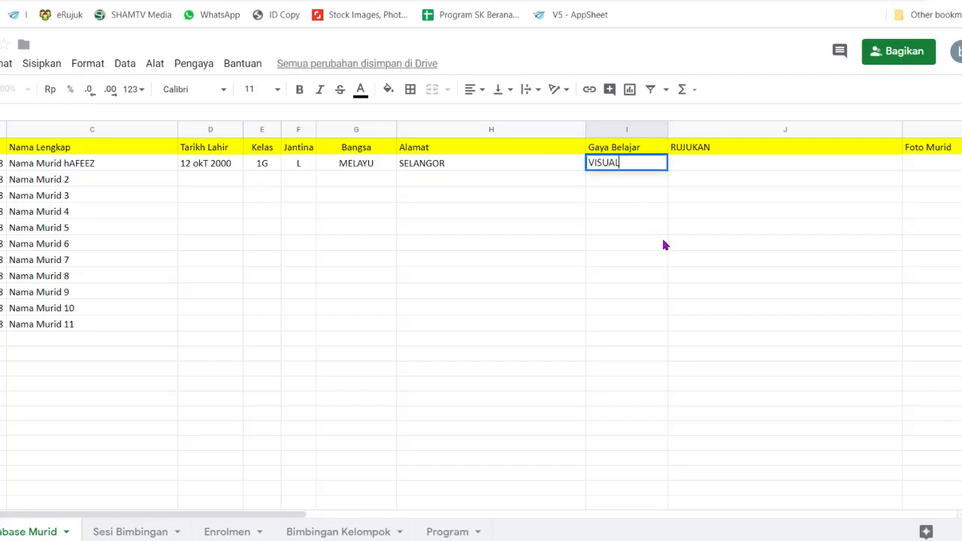
key("Return")
key("Up")
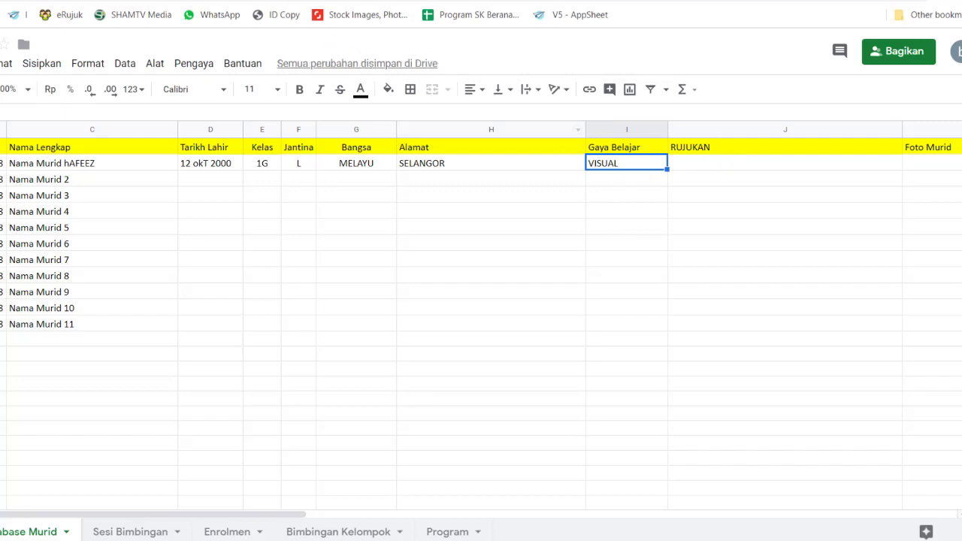
key("ctrl+Tab")
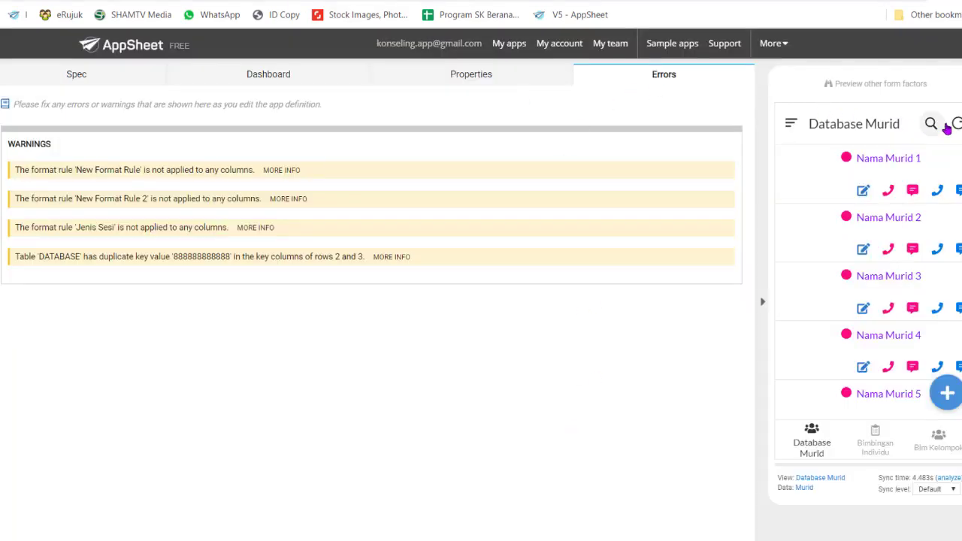
Retry the preview sync, dismiss the 9-vs-6 column mismatch error, and open Nama Murid 1's details.
left_click(956, 124)
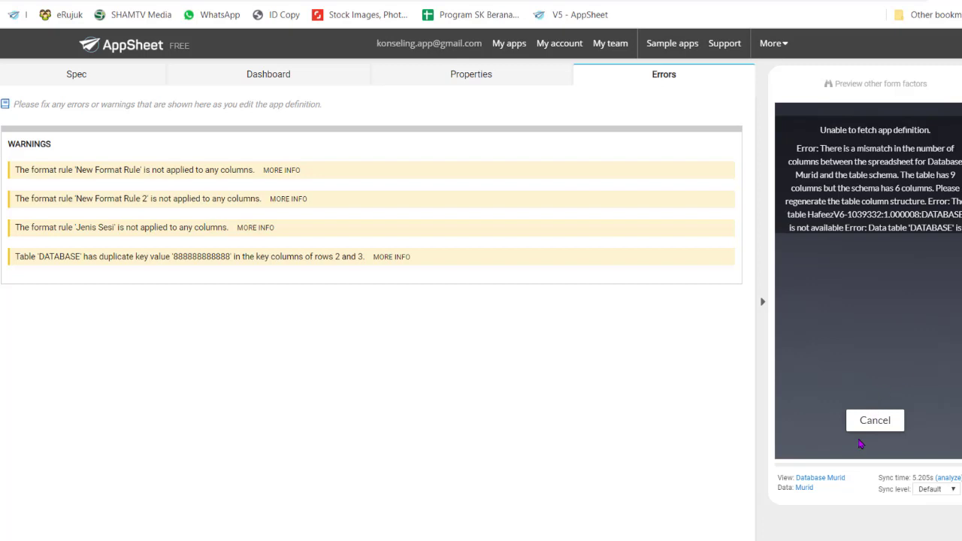
left_click(870, 420)
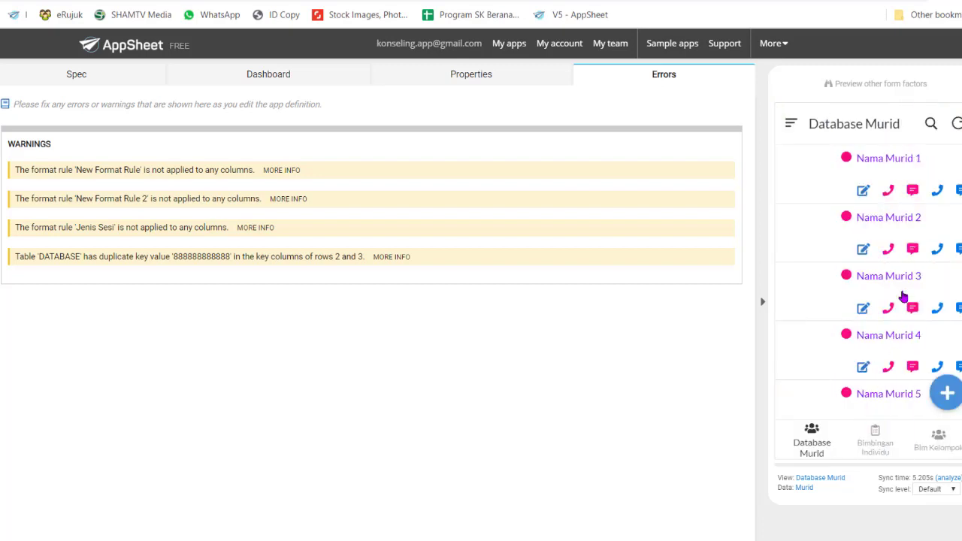
left_click(932, 176)
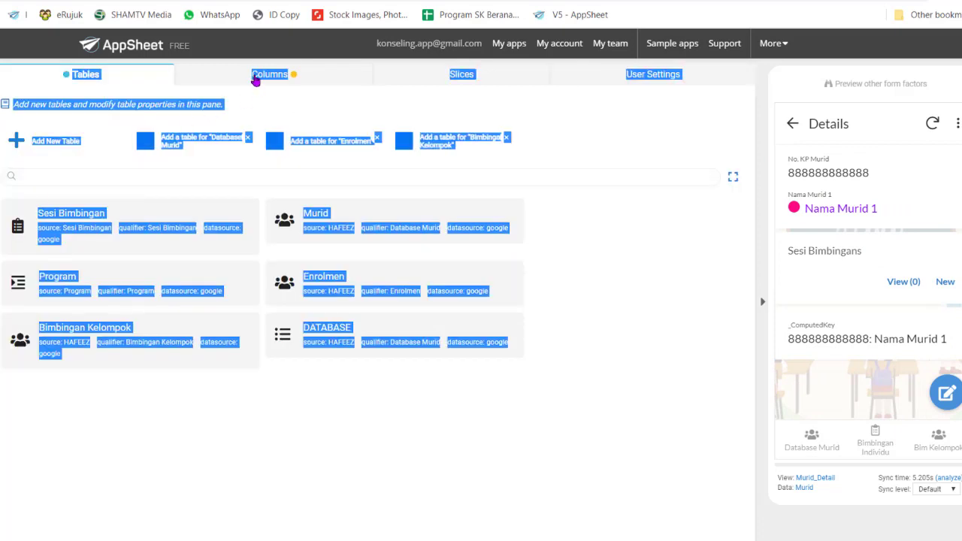
Under Columns, expand the Murid table and confirm Regenerate Structure.
left_click(257, 78)
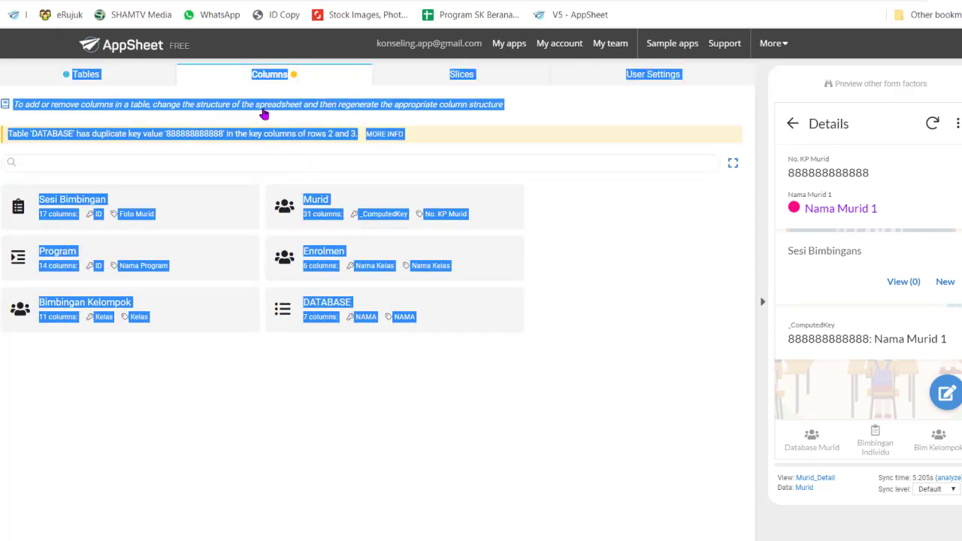
left_click(642, 267)
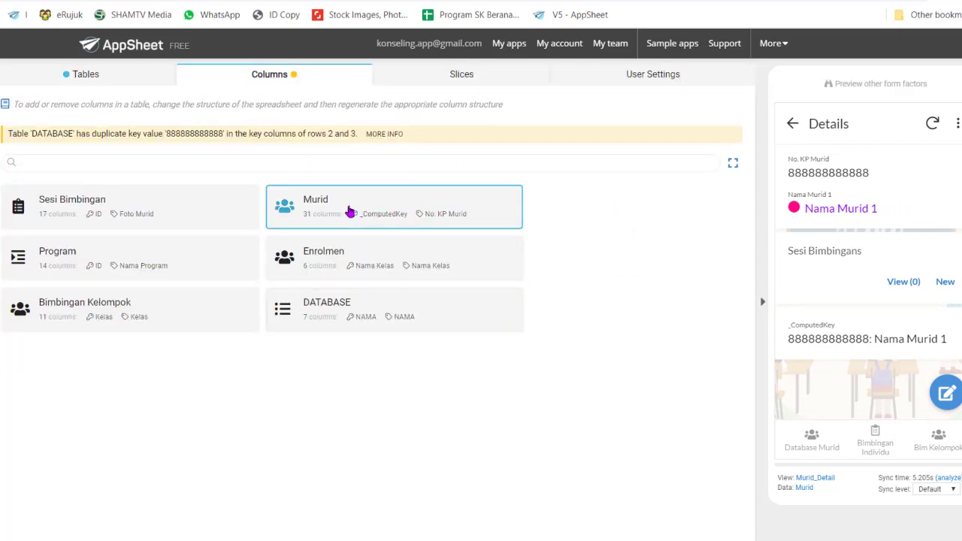
left_click(424, 209)
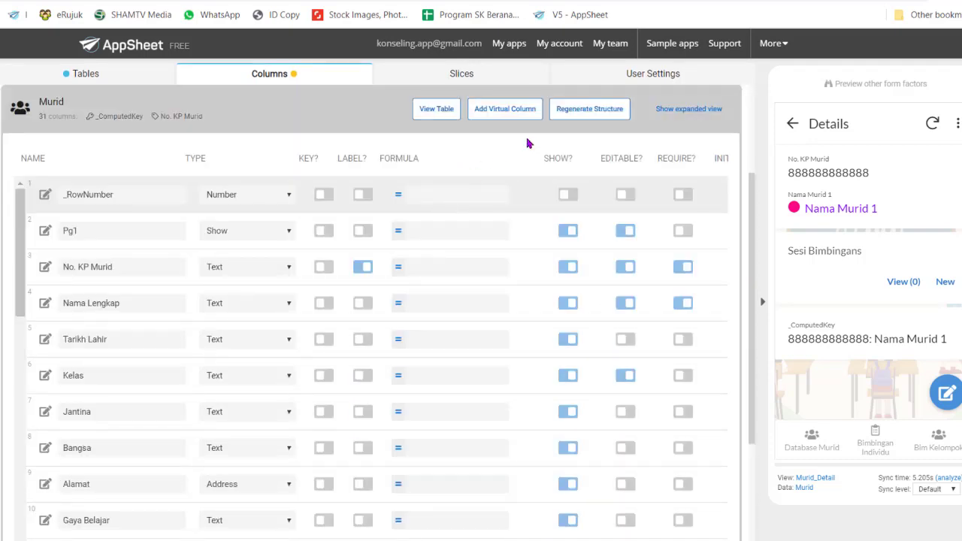
left_click(601, 109)
left_click(605, 112)
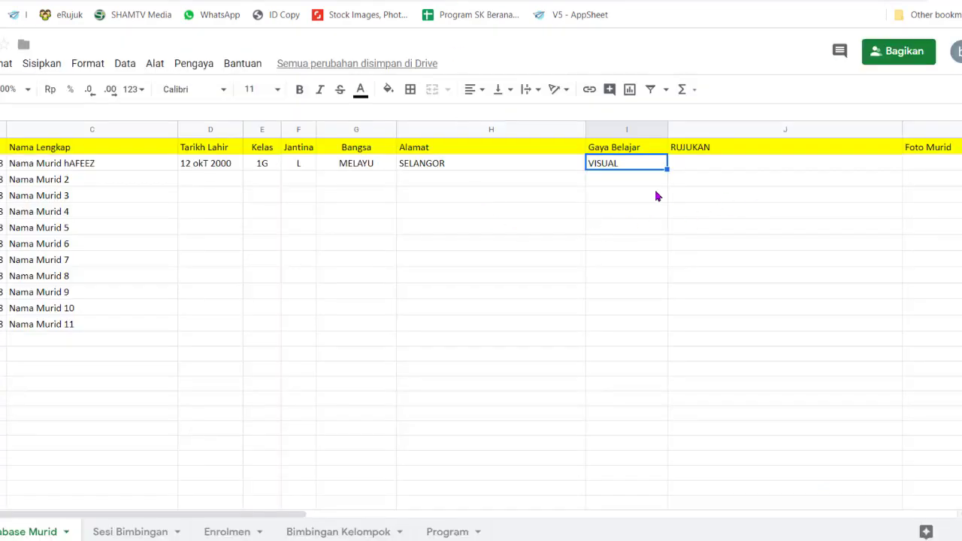
Look through the Database Murid, Sesi Bimbingan, Enrolmen, Bimbingan Kelompok and Program sheets.
key("ctrl+Home")
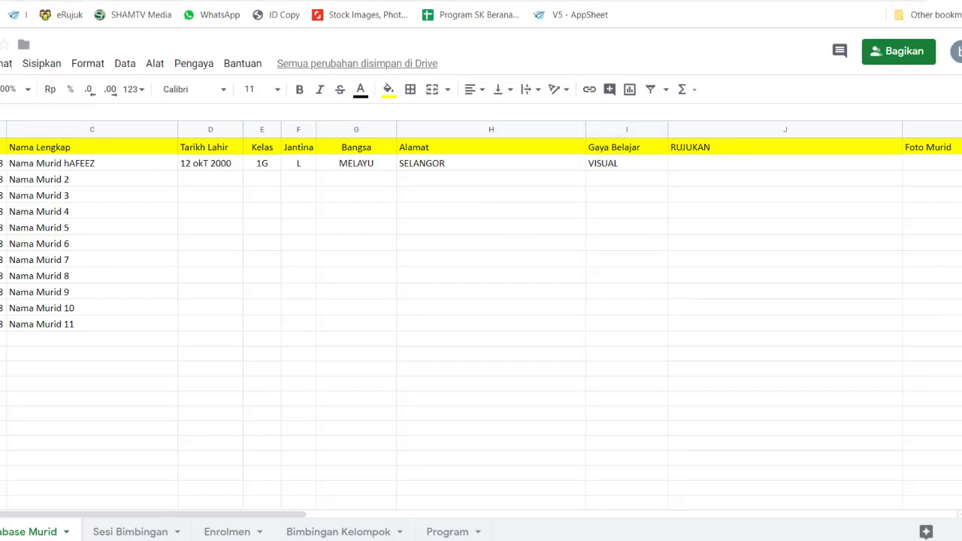
left_click(161, 344)
left_click(129, 530)
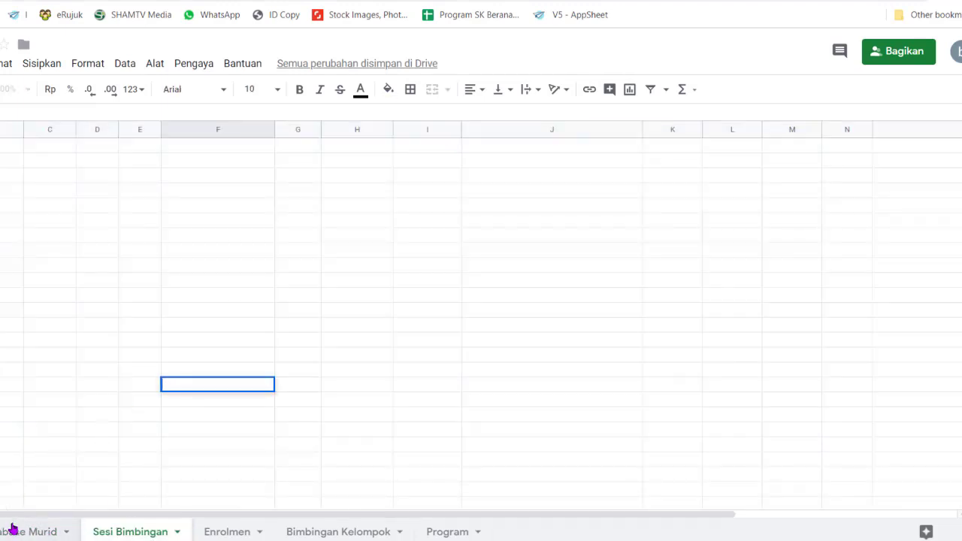
left_click(12, 528)
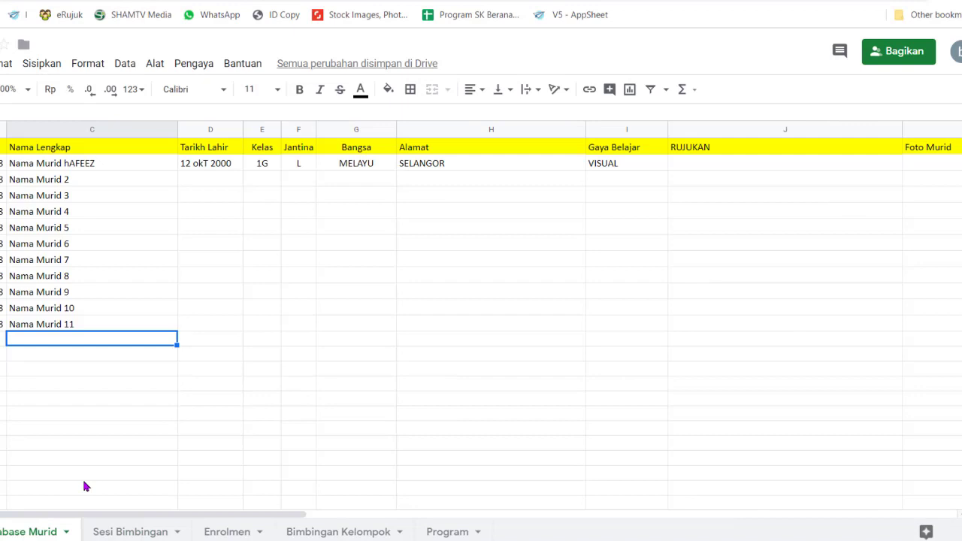
left_click(229, 532)
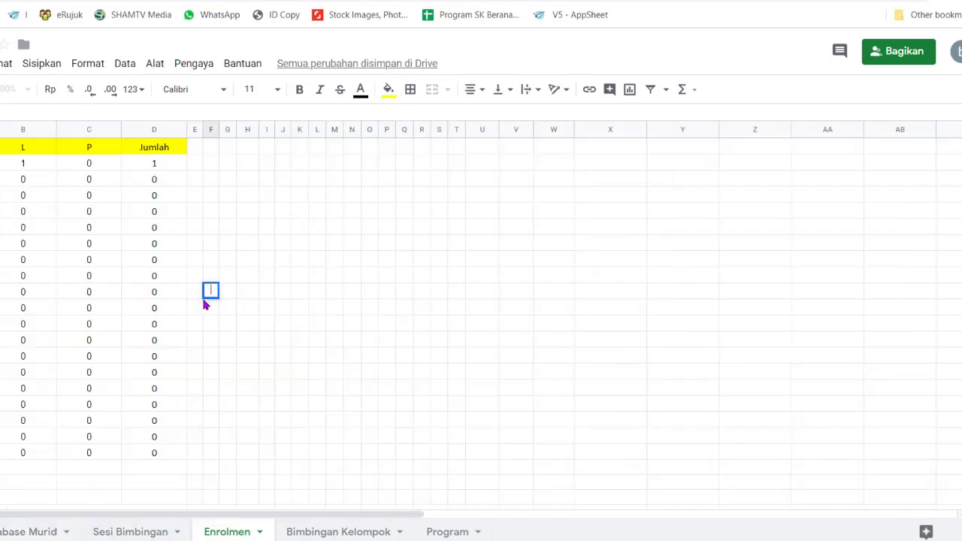
left_click(326, 531)
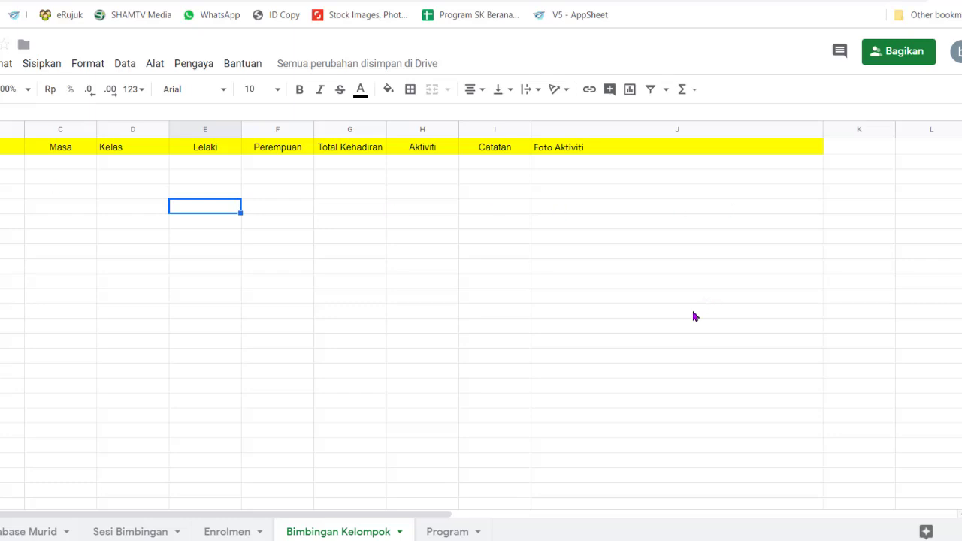
left_click(442, 532)
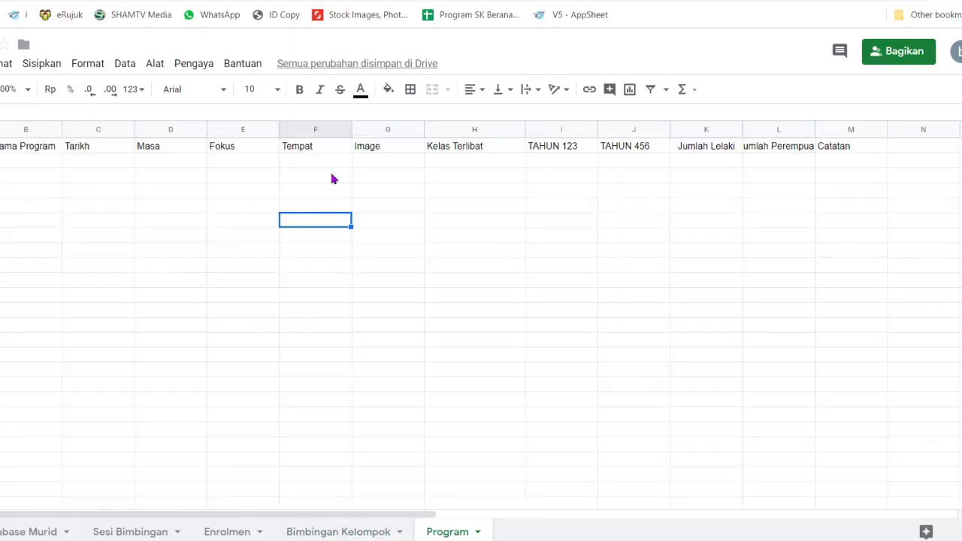
Fill the Program sheet's header row B–L yellow, then return to Database Murid.
left_click_drag(30, 146, 799, 150)
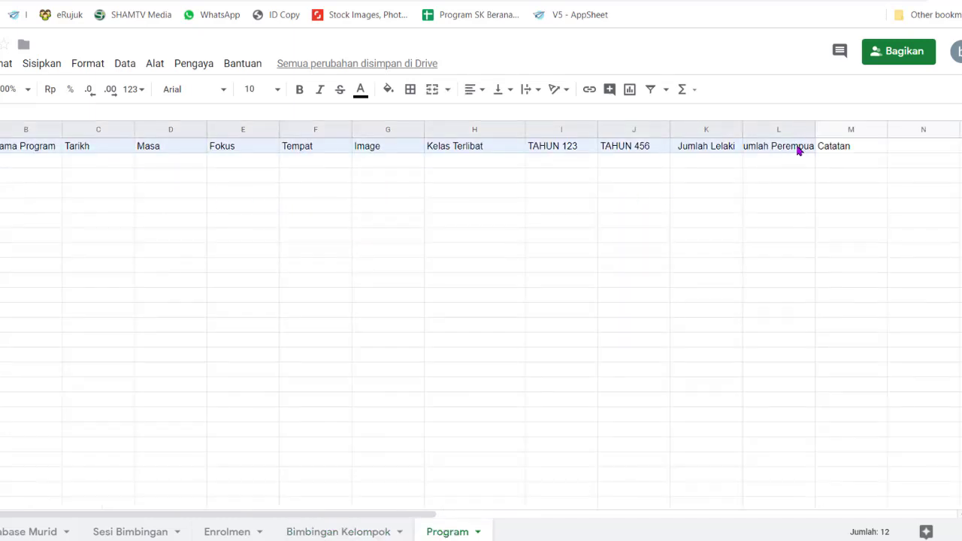
left_click(388, 89)
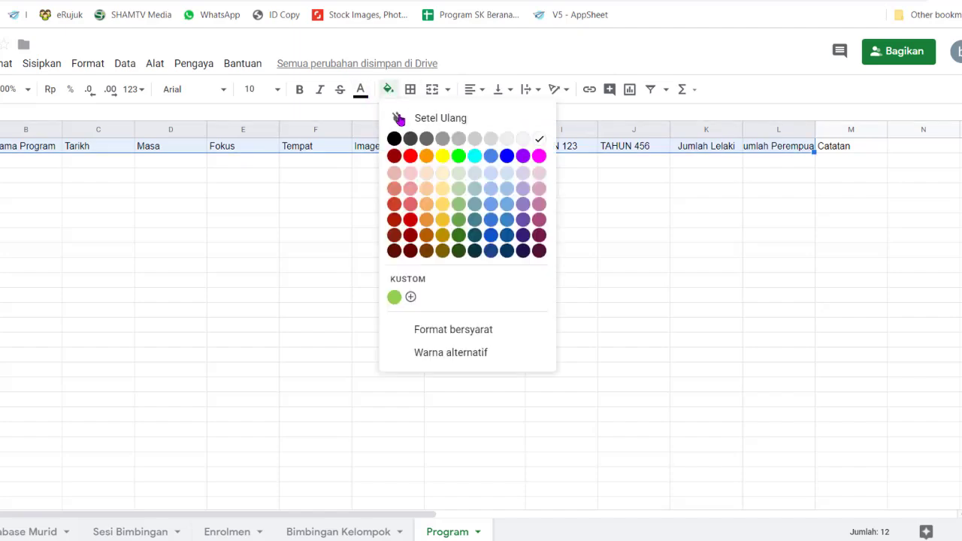
left_click(438, 155)
left_click(12, 532)
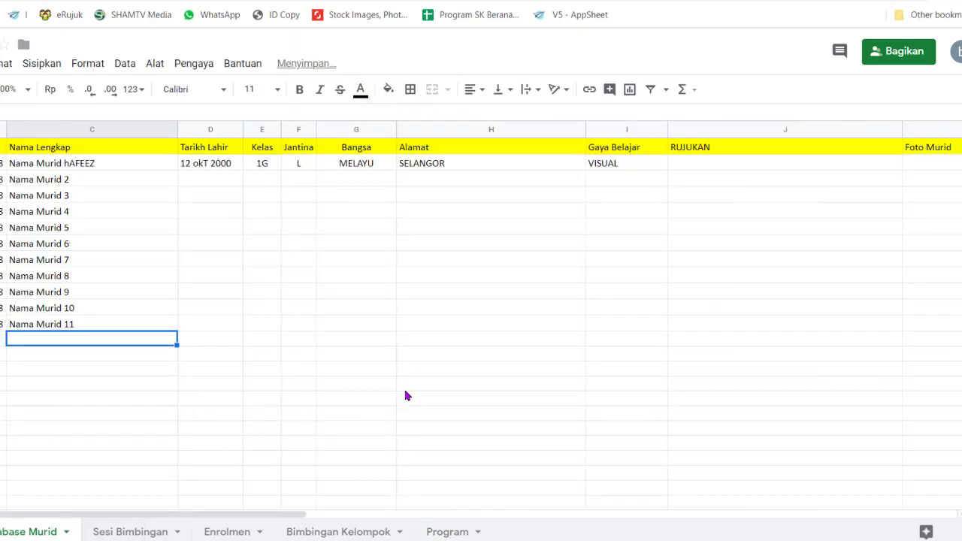
left_click(405, 385)
key("ctrl+Tab")
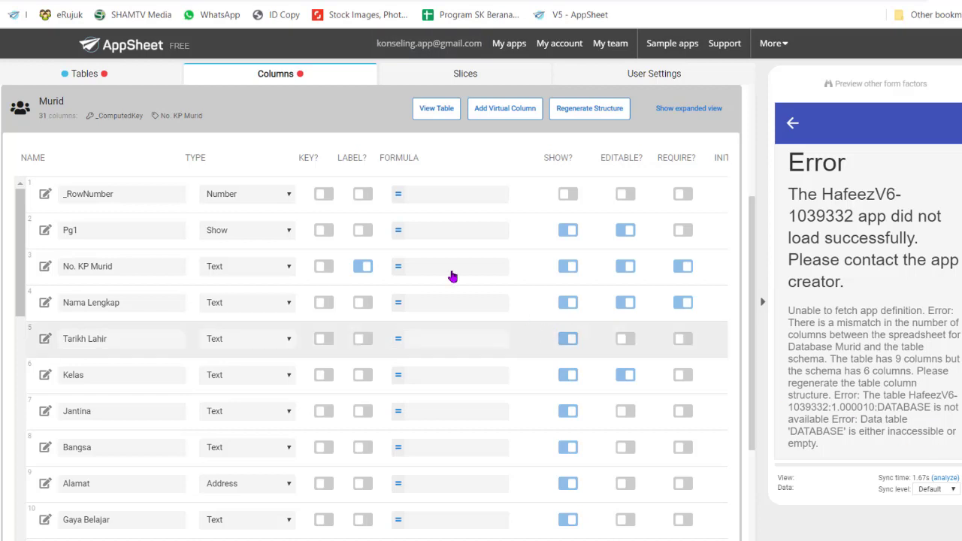
Regenerate the Sesi Bimbingan table's column structure, confirm it, and go back to Tables.
left_click(140, 75)
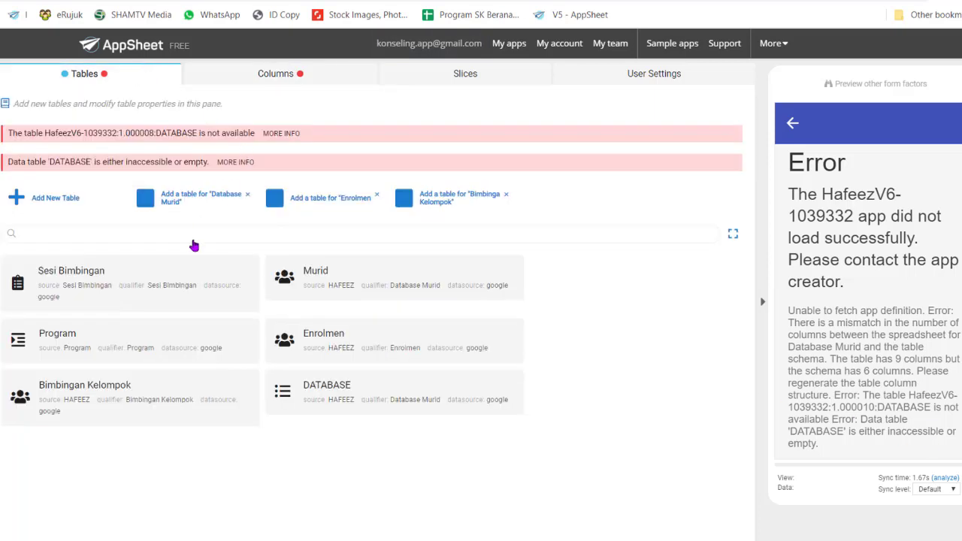
left_click(122, 277)
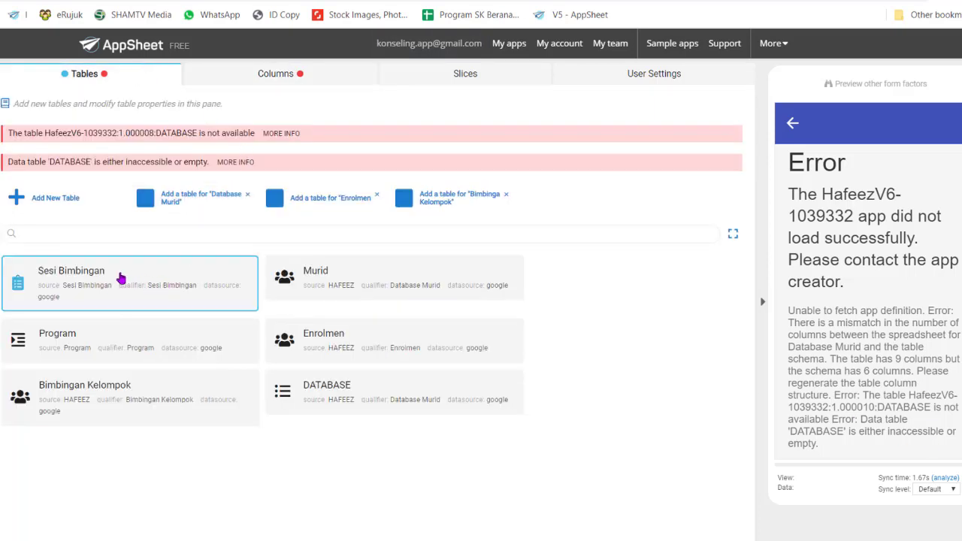
left_click(274, 75)
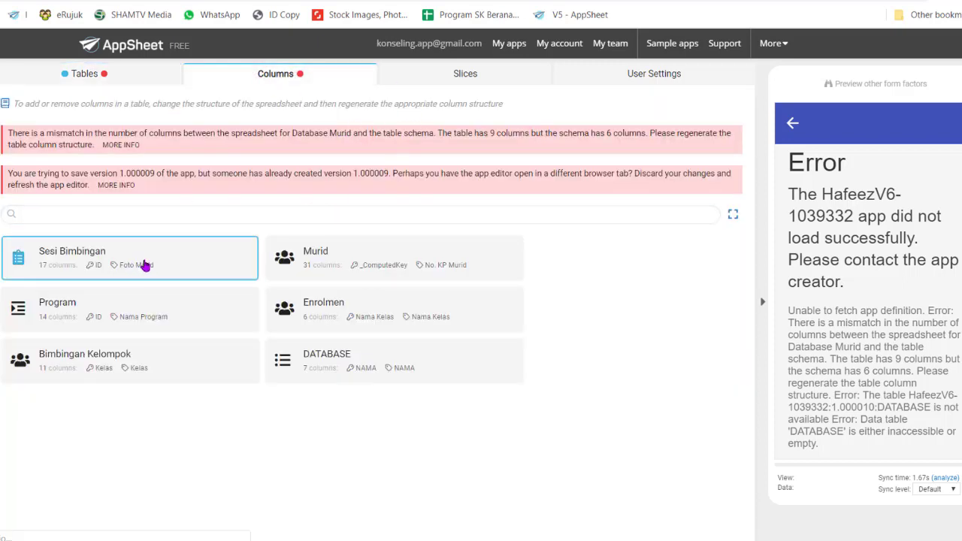
left_click(190, 259)
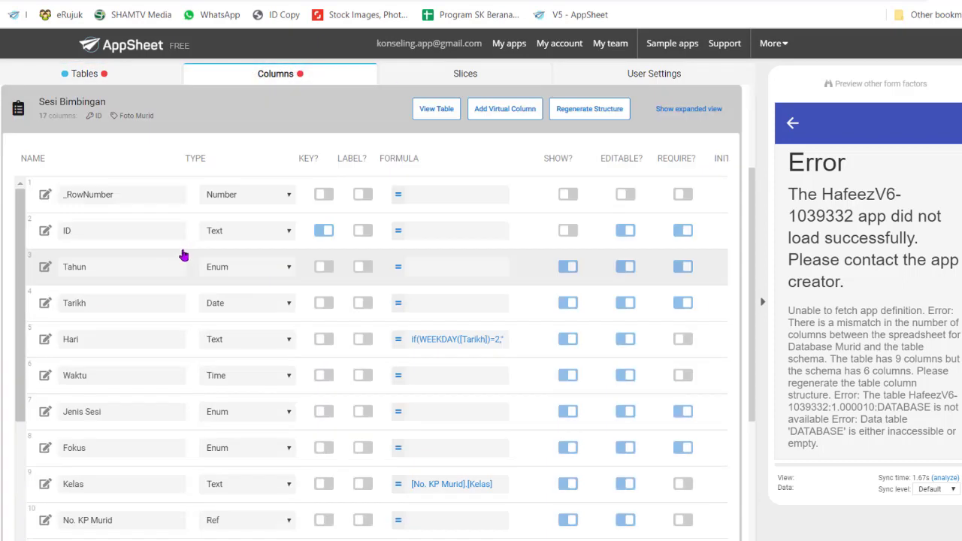
left_click(589, 111)
left_click(600, 114)
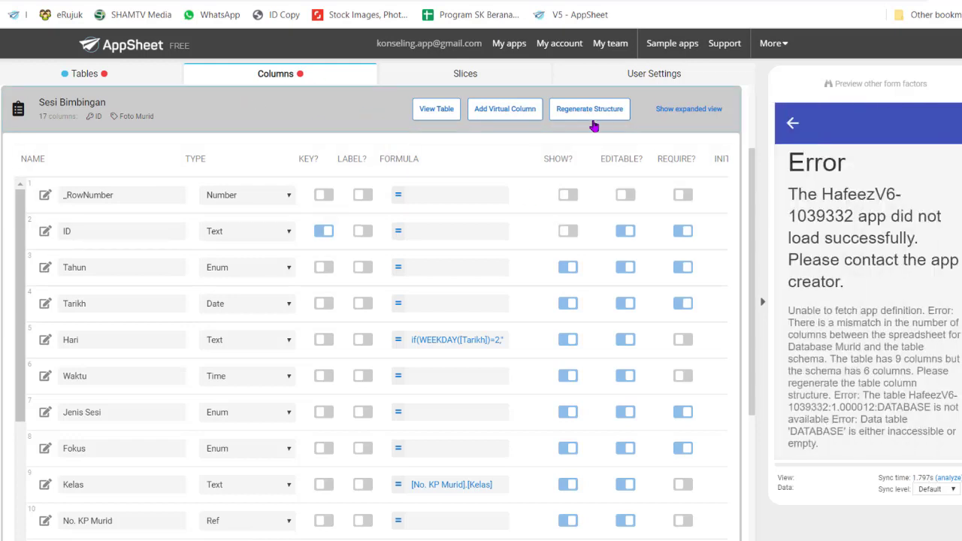
left_click(111, 76)
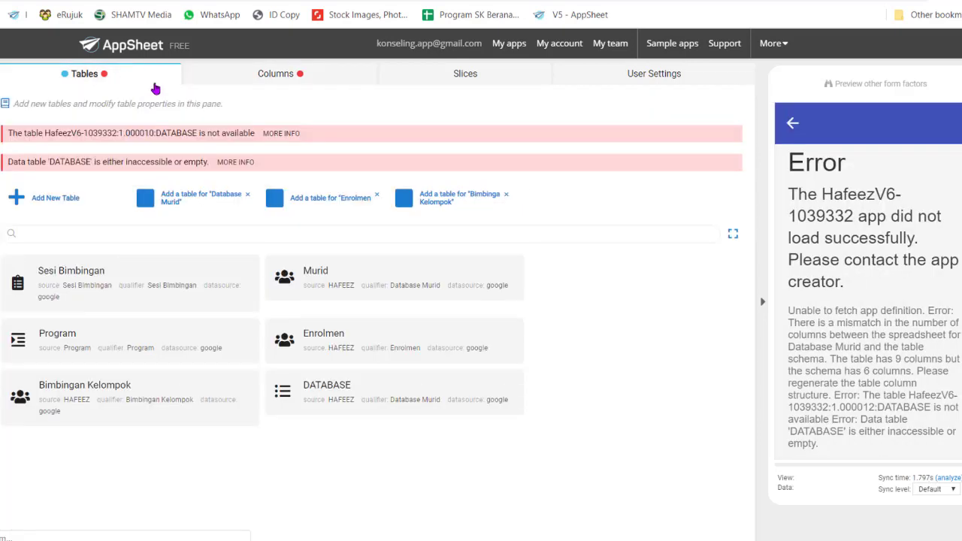
Set Sesi Bimbingan's storage to the project spreadsheet's Sesi Bimbingan worksheet and Save & verify data.
left_click(151, 292)
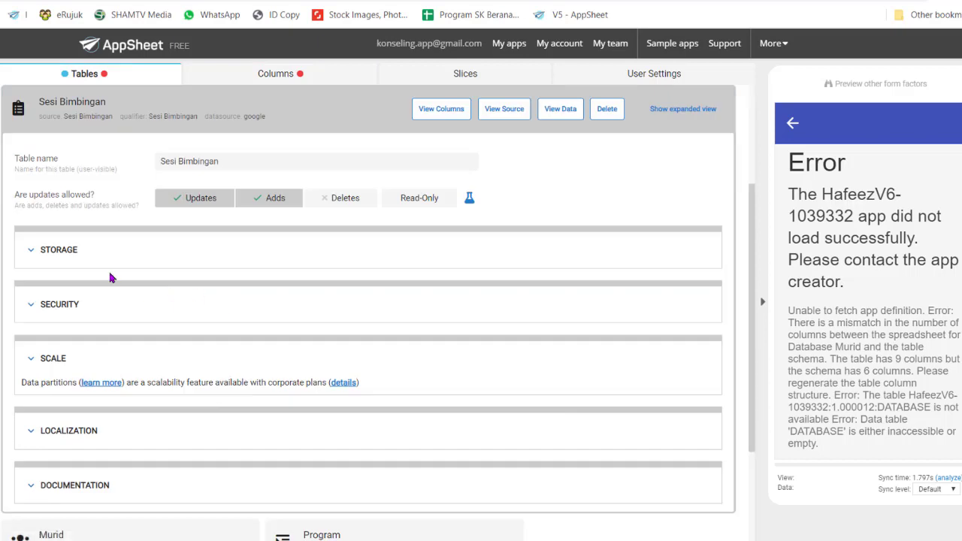
left_click(37, 247)
left_click(228, 288)
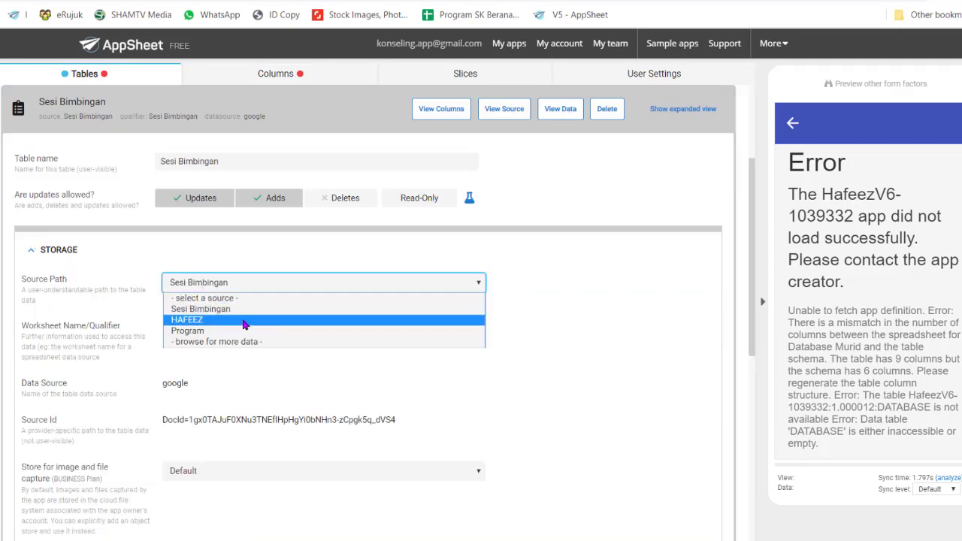
left_click(244, 318)
left_click(222, 334)
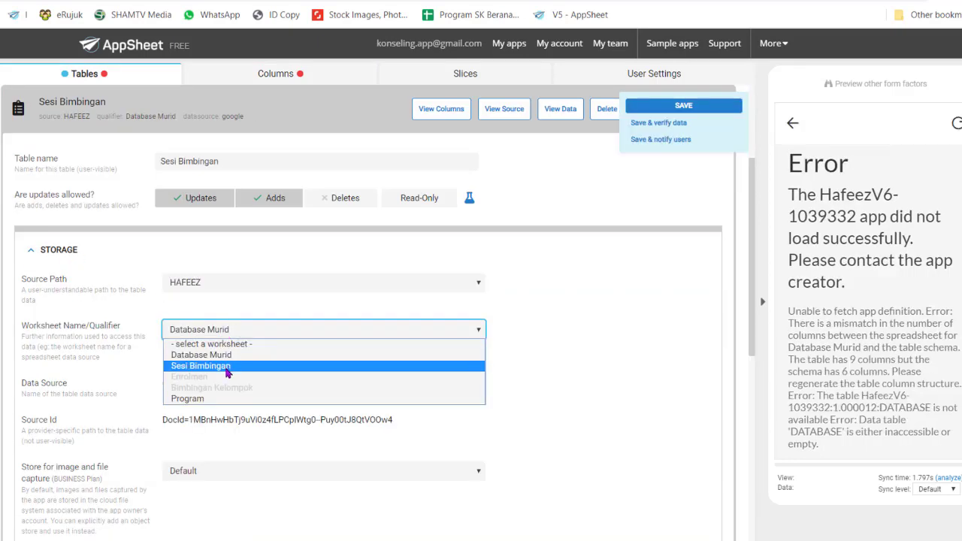
left_click(226, 368)
left_click(665, 123)
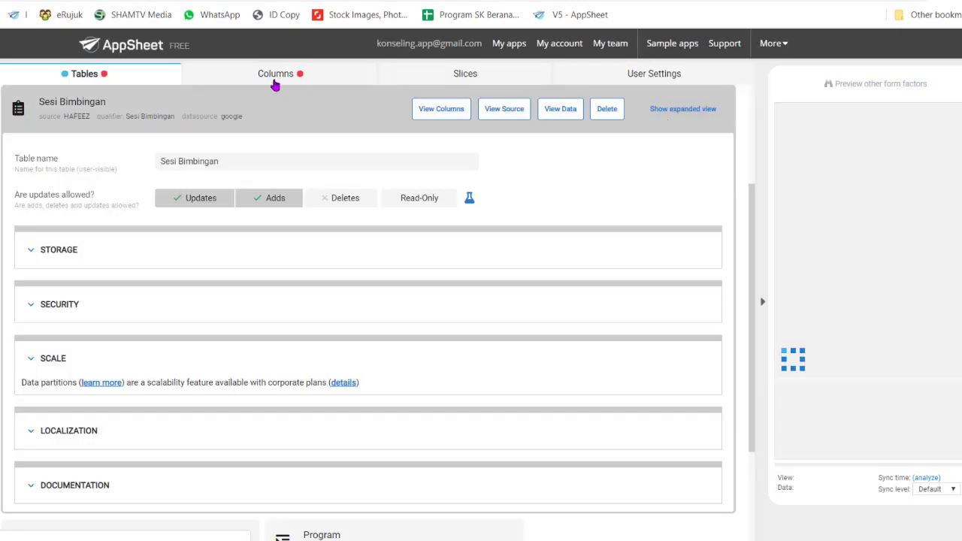
left_click(270, 77)
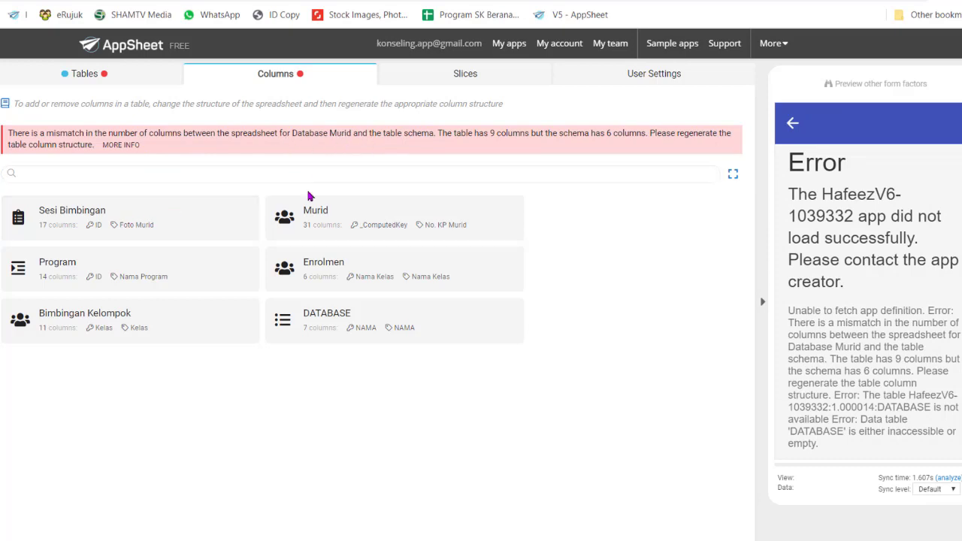
Regenerate the Murid table's columns again, now 31, then return to the Tables list.
left_click(360, 221)
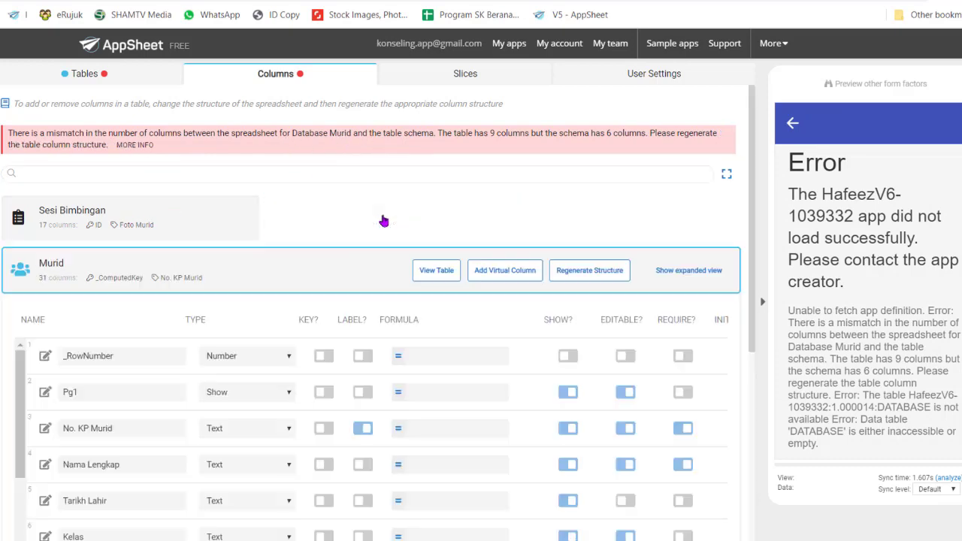
scroll(371, 225, "down", 2)
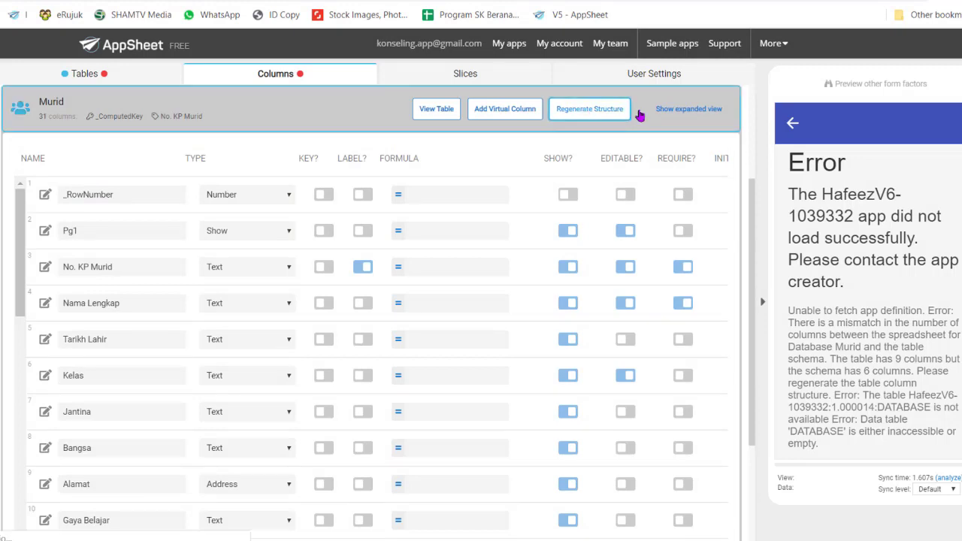
left_click(594, 111)
left_click(602, 109)
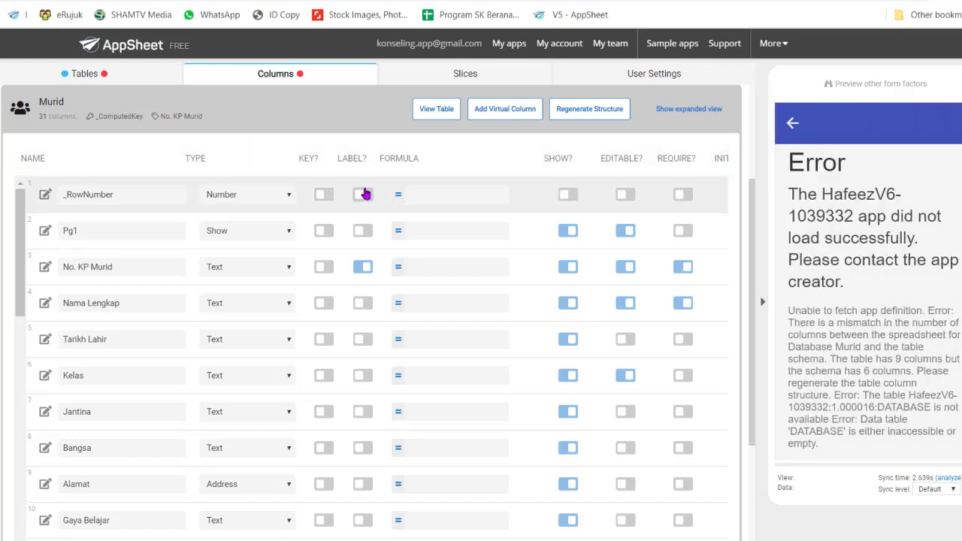
left_click(134, 81)
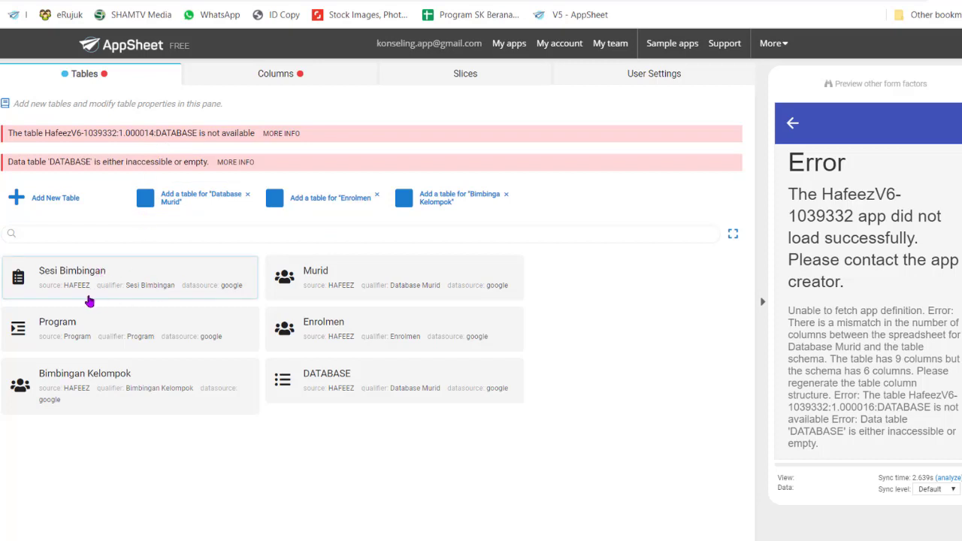
Look over the Sesi Bimbingan table's storage source spreadsheet, then collapse it.
left_click(135, 280)
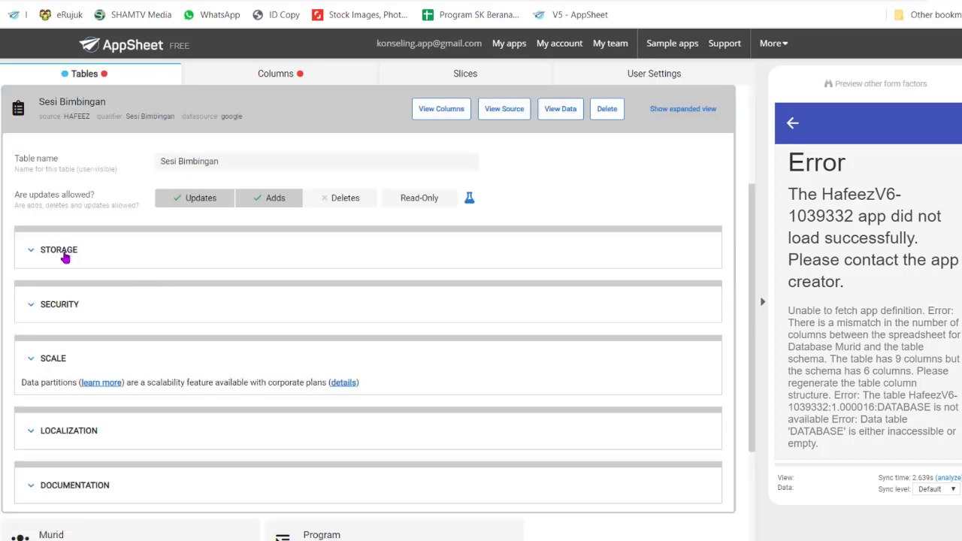
left_click(61, 251)
left_click(224, 282)
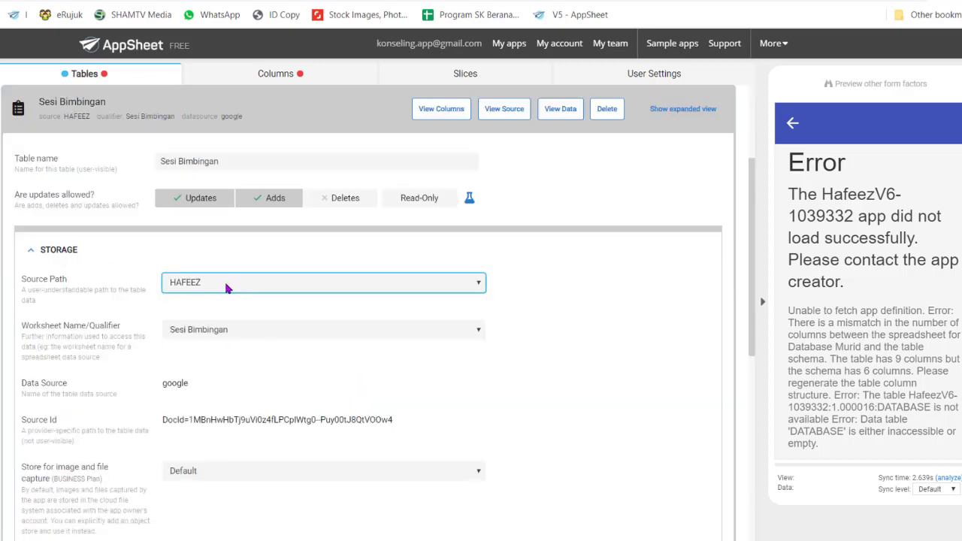
left_click(108, 119)
Verify the Murid table's storage keeps its source spreadsheet and the Database Murid worksheet.
left_click(370, 293)
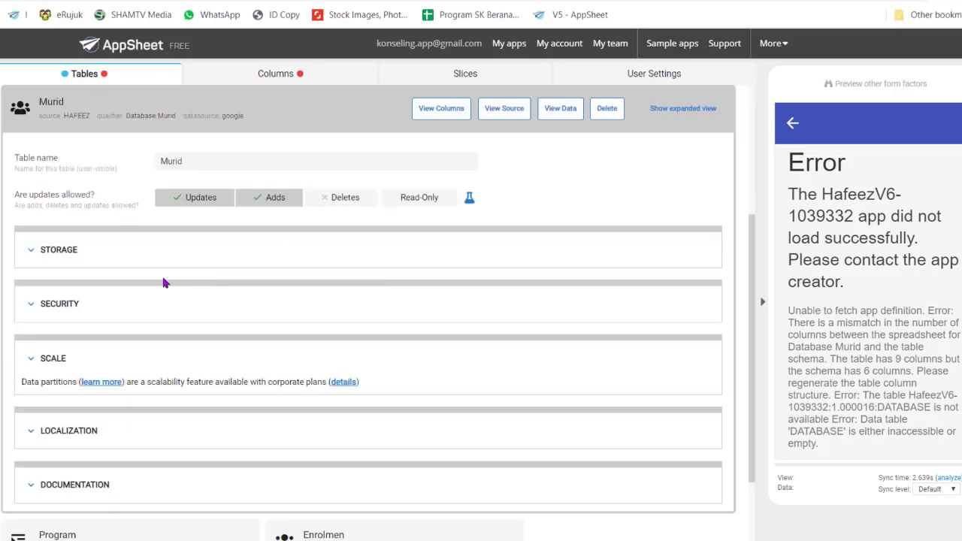
left_click(57, 250)
left_click(234, 283)
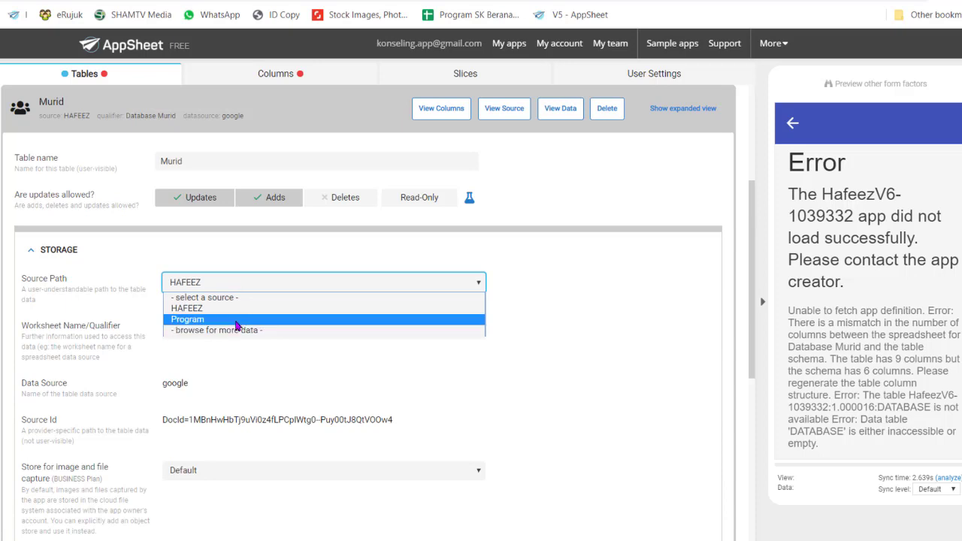
left_click(593, 323)
left_click(308, 333)
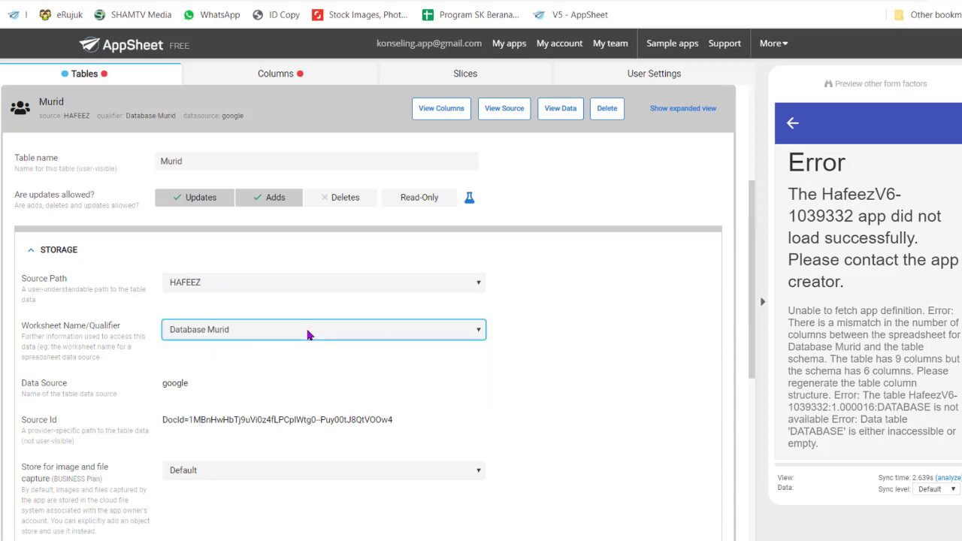
left_click(533, 307)
left_click(194, 121)
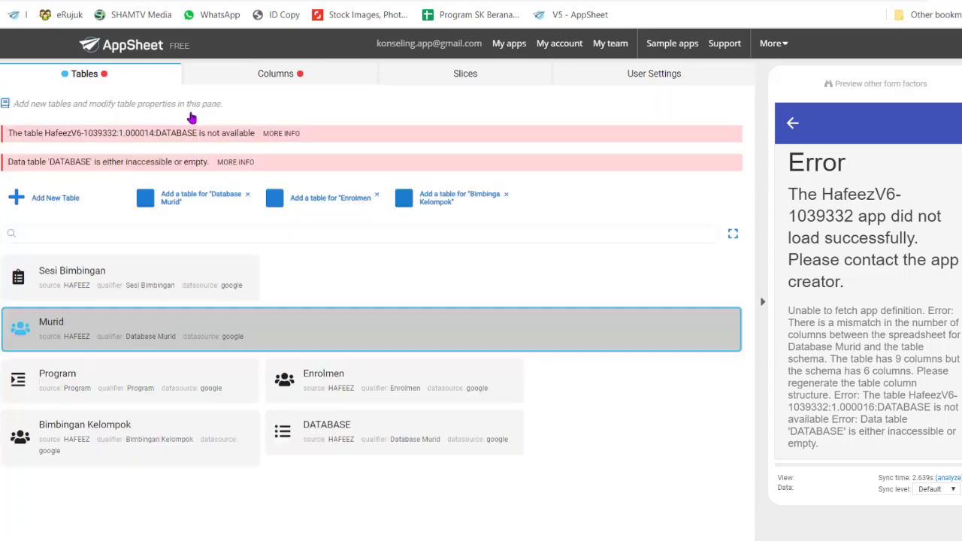
double_click(334, 278)
left_click(316, 279)
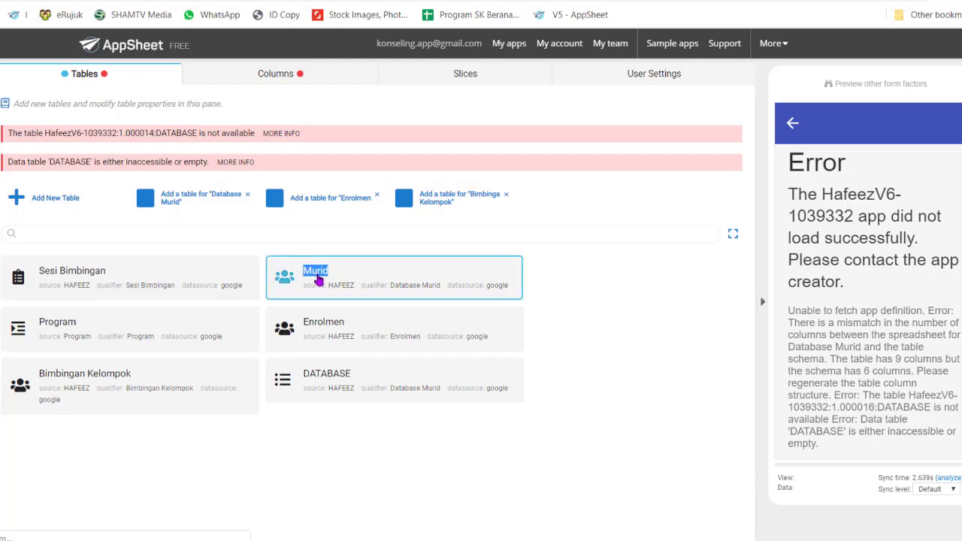
left_click(47, 249)
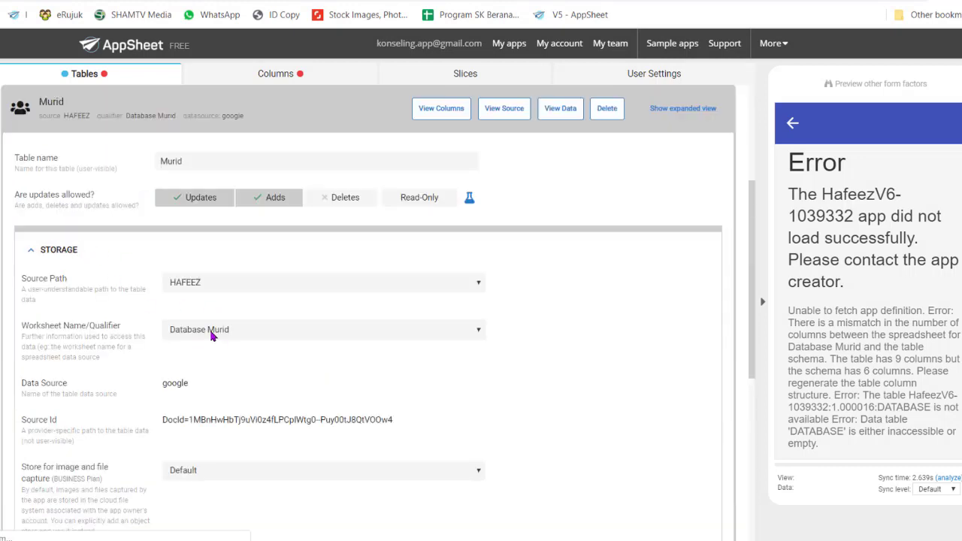
left_click(211, 335)
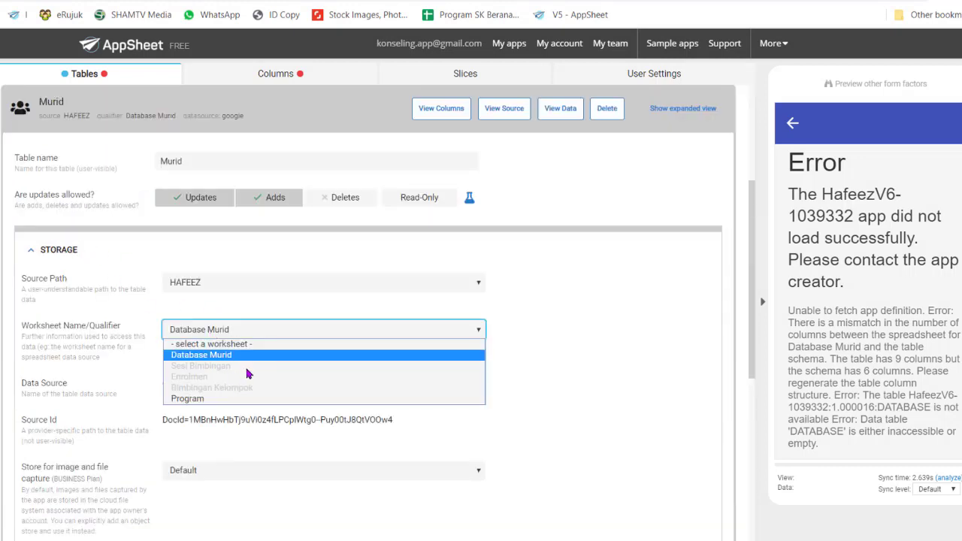
left_click(652, 334)
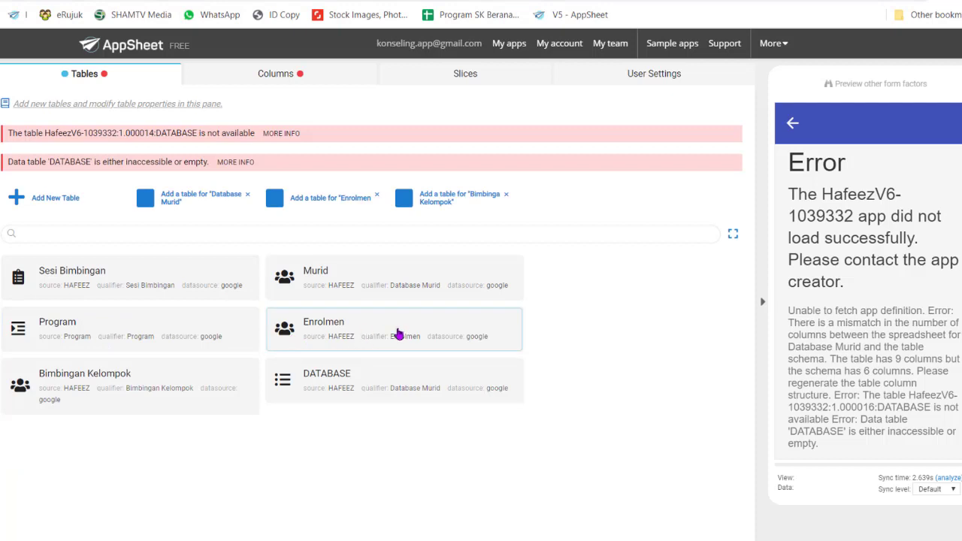
Check the DATABASE table's storage worksheet, then start deleting the DATABASE table.
left_click(360, 384)
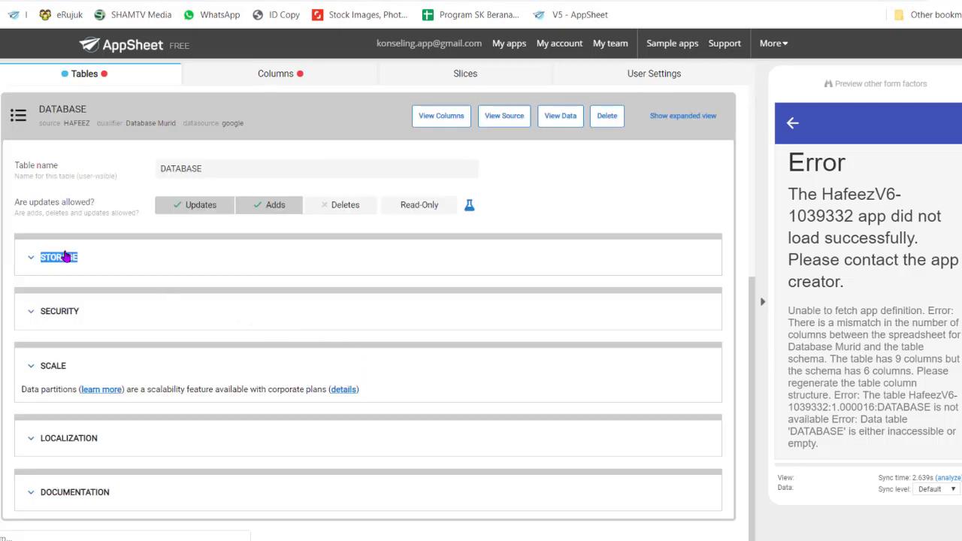
left_click(66, 257)
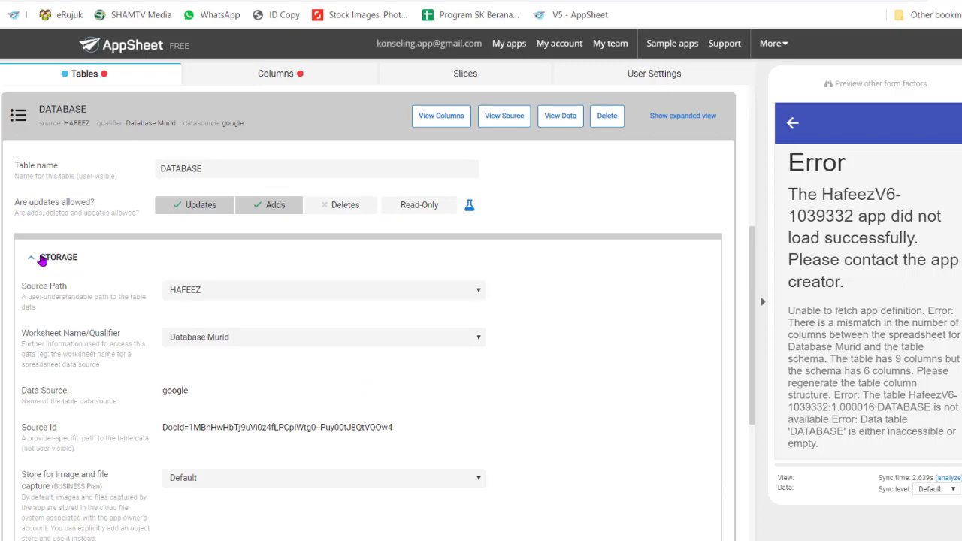
left_click(270, 334)
left_click(270, 334)
left_click(611, 342)
left_click(607, 116)
Confirm the DATABASE table deletion, then look at the numbered book order list in the group chat.
left_click(606, 117)
left_click(661, 105)
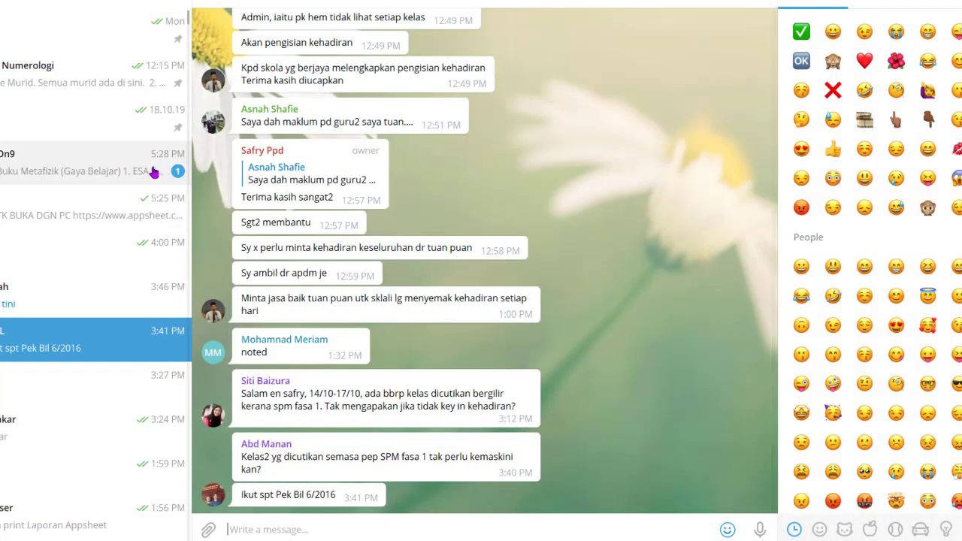
left_click(90, 162)
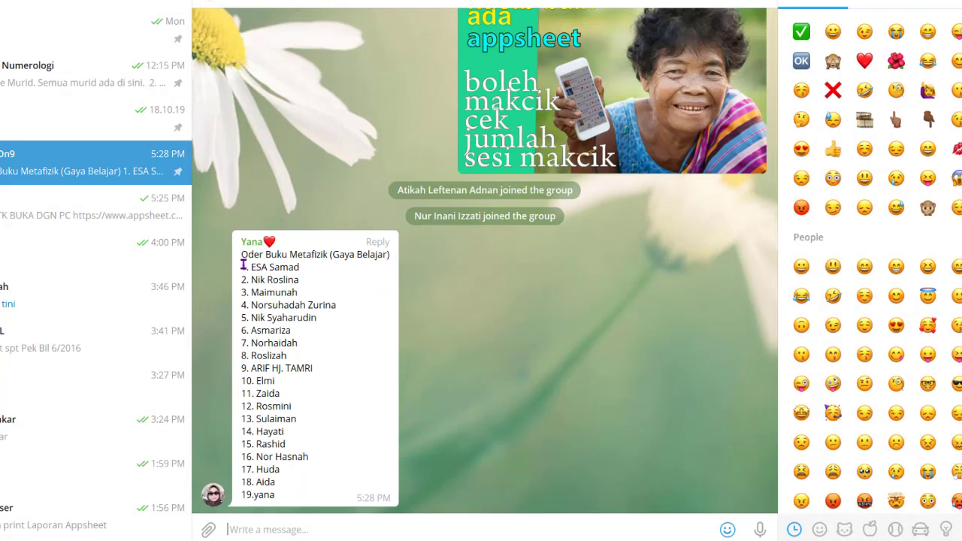
left_click_drag(243, 264, 308, 488)
left_click(311, 497)
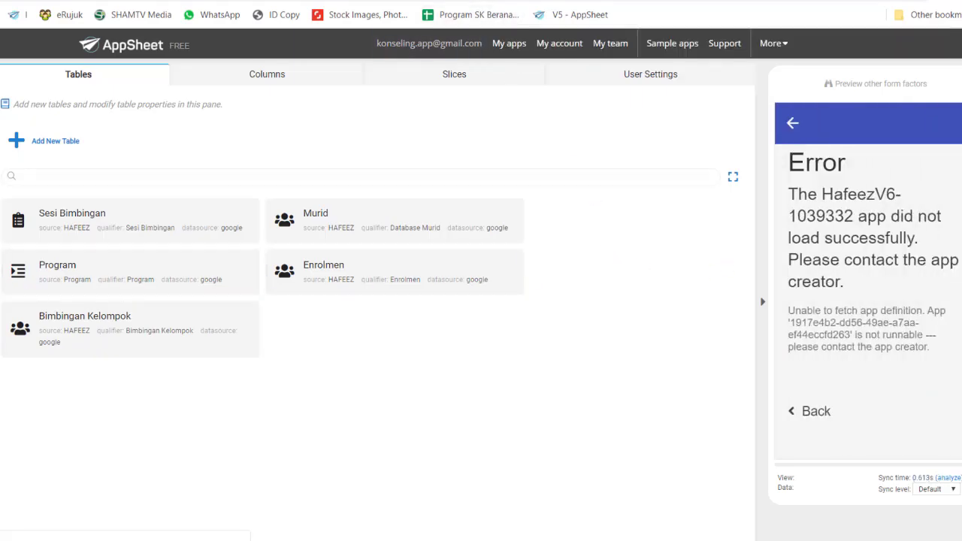
In the UX Views list, delete the Database Rujukan view.
left_click(1, 151)
scroll(242, 511, "down", 5)
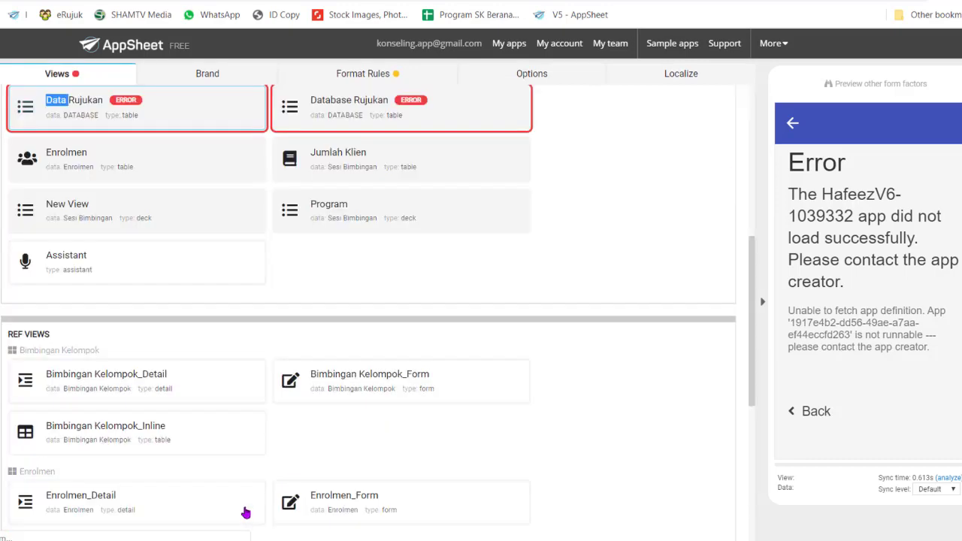
scroll(568, 243, "up", 5)
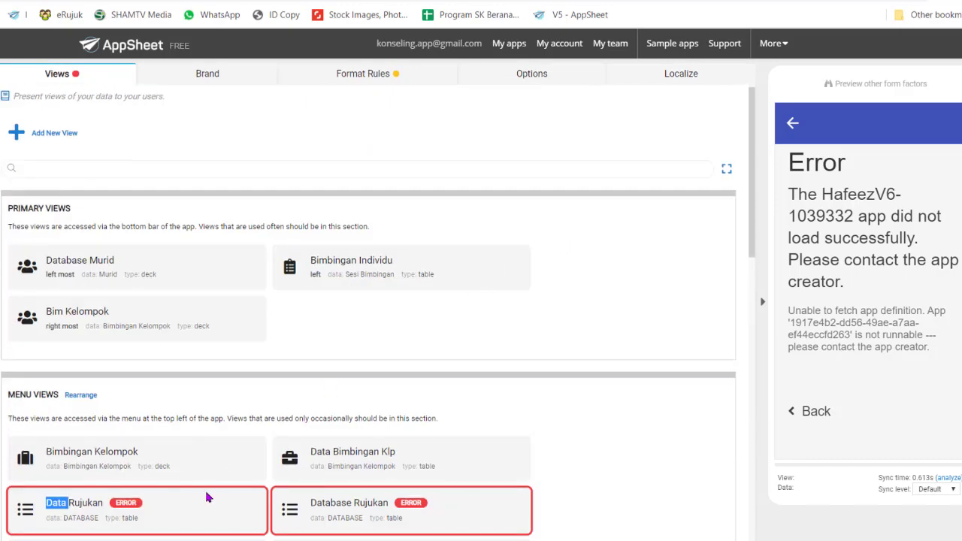
left_click(198, 515)
scroll(197, 516, "down", 5)
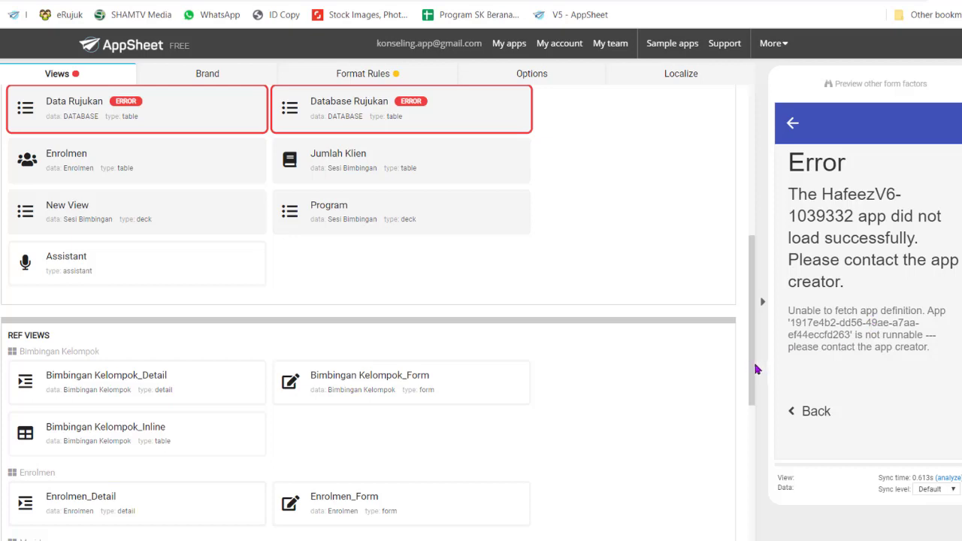
left_click_drag(757, 368, 749, 328)
scroll(754, 332, "up", 3)
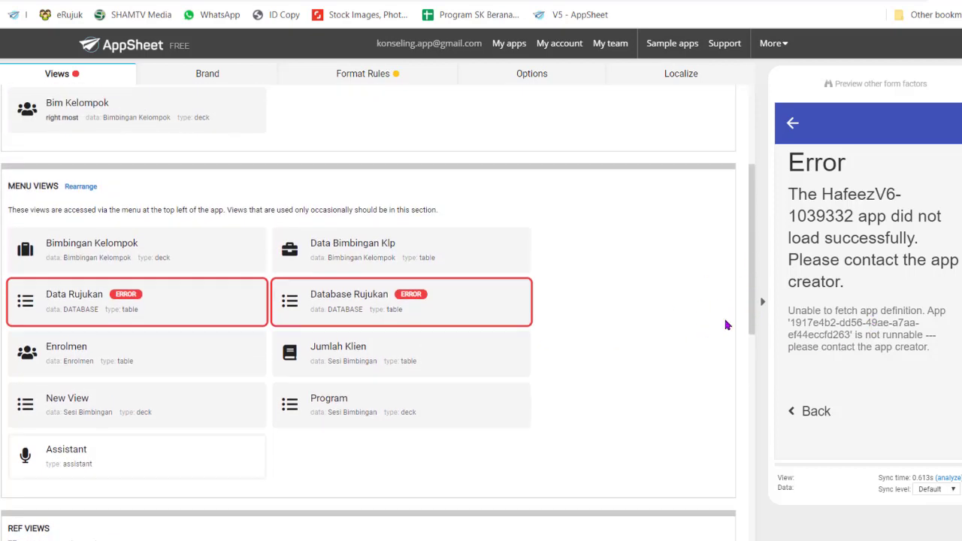
scroll(725, 325, "up", 3)
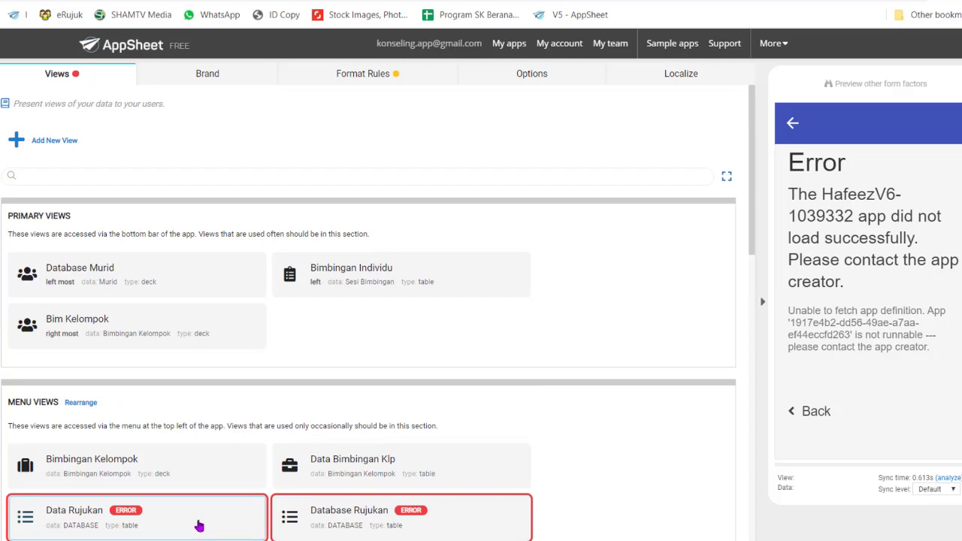
scroll(197, 522, "down", 6)
scroll(675, 297, "up", 6)
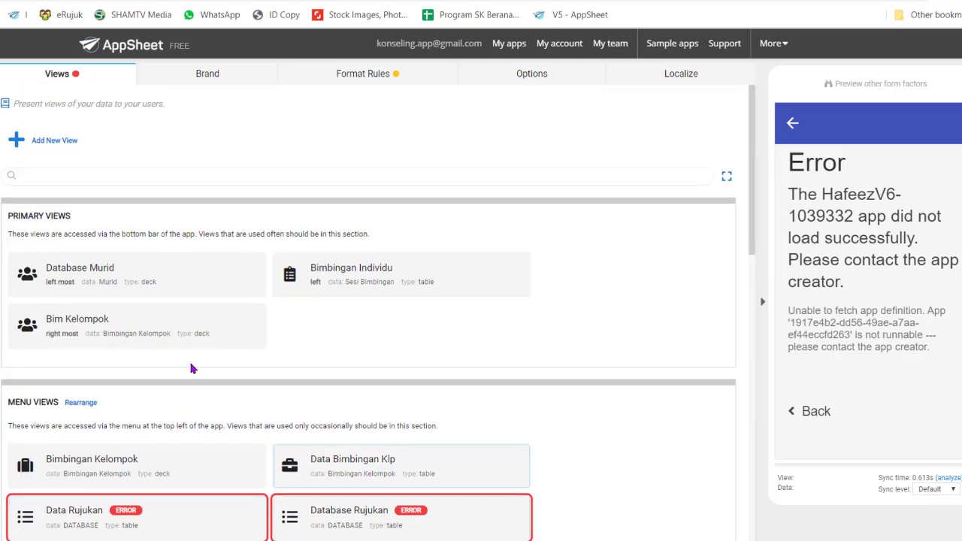
left_click(473, 508)
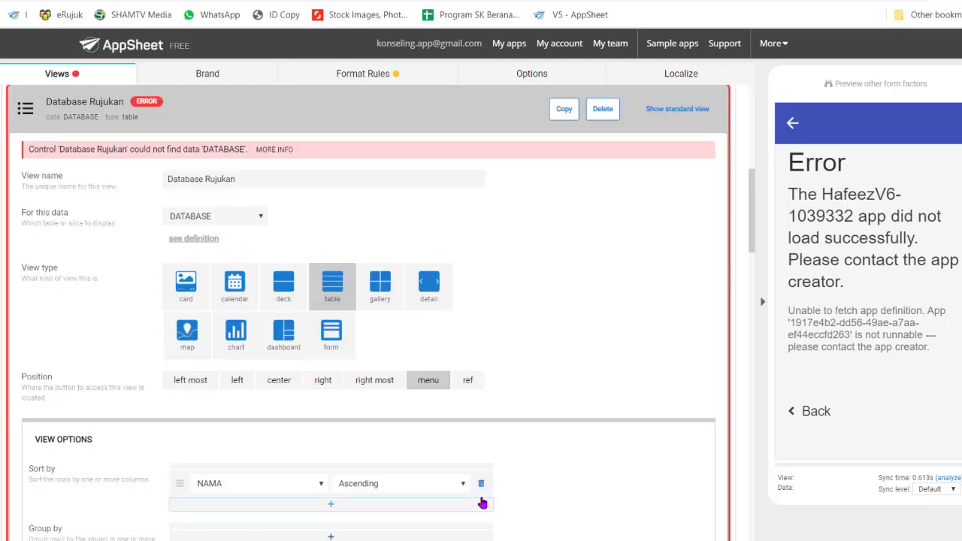
left_click(606, 114)
left_click(593, 110)
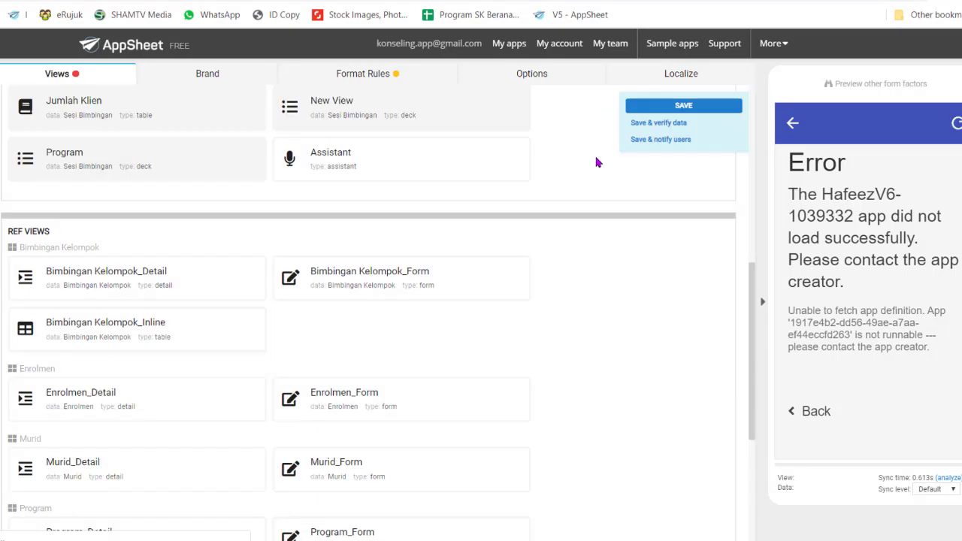
Delete the Data Rujukan view, then reload the editor page with F5.
scroll(567, 368, "down", 5)
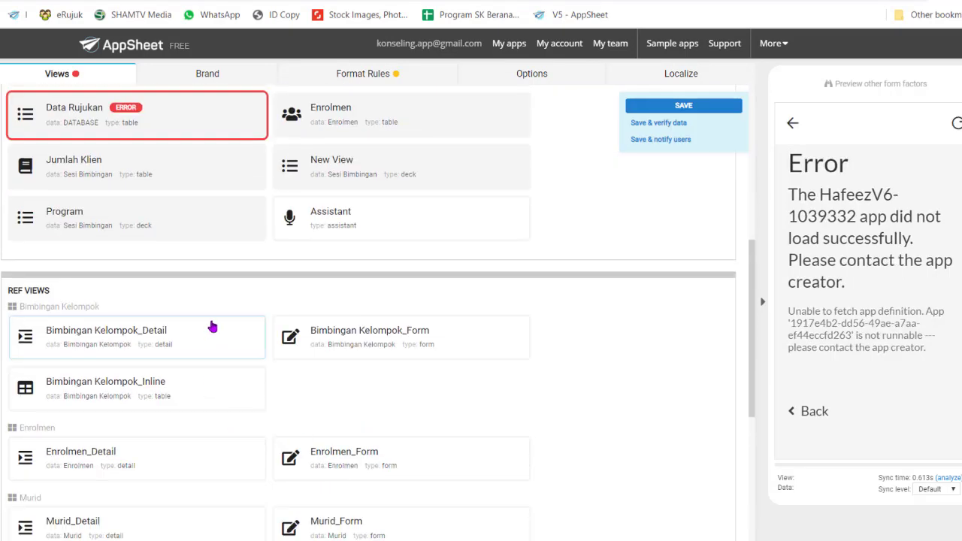
left_click(215, 118)
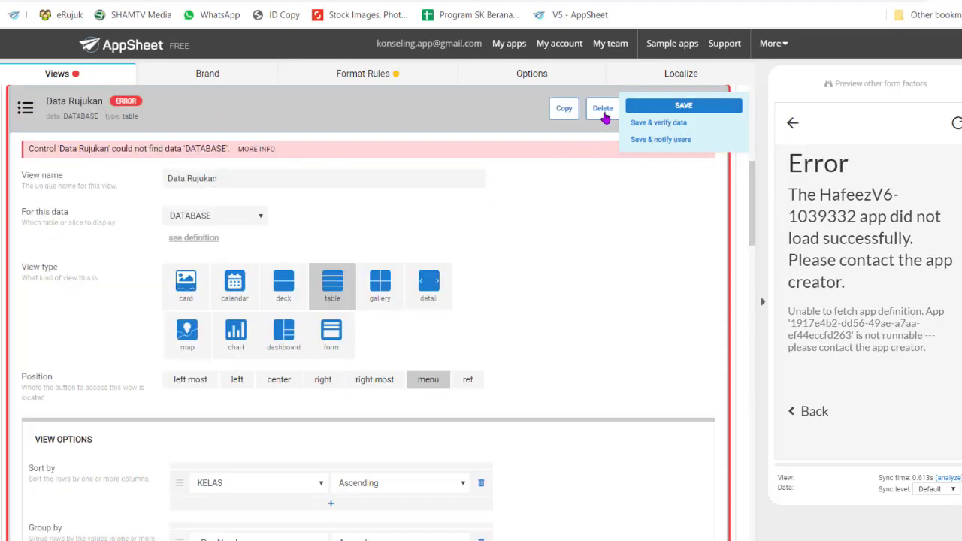
left_click(606, 112)
left_click(601, 111)
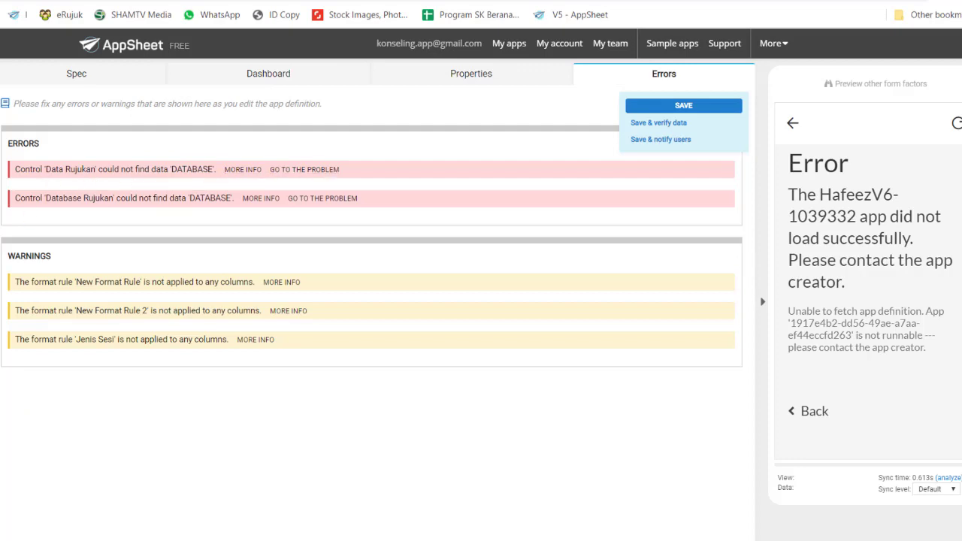
scroll(531, 301, "down", 10)
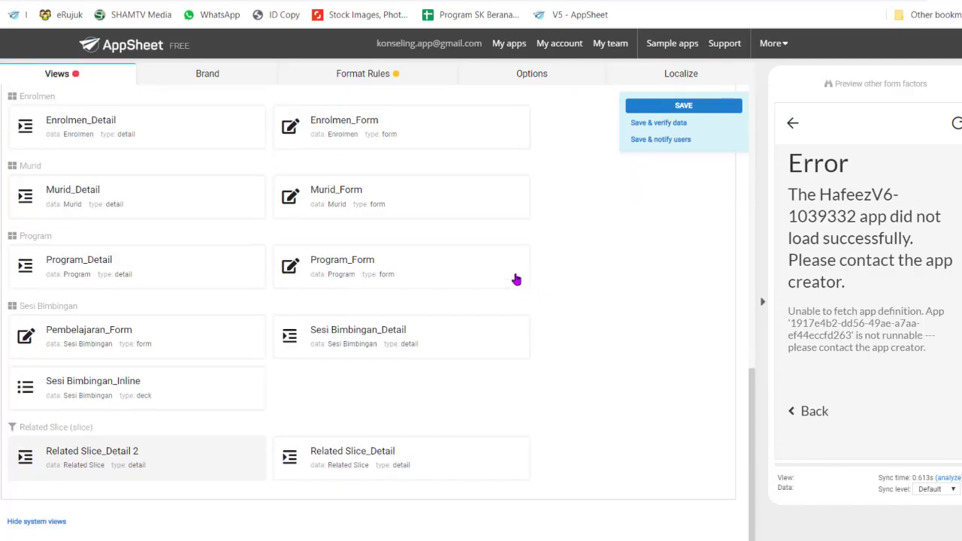
key("F5")
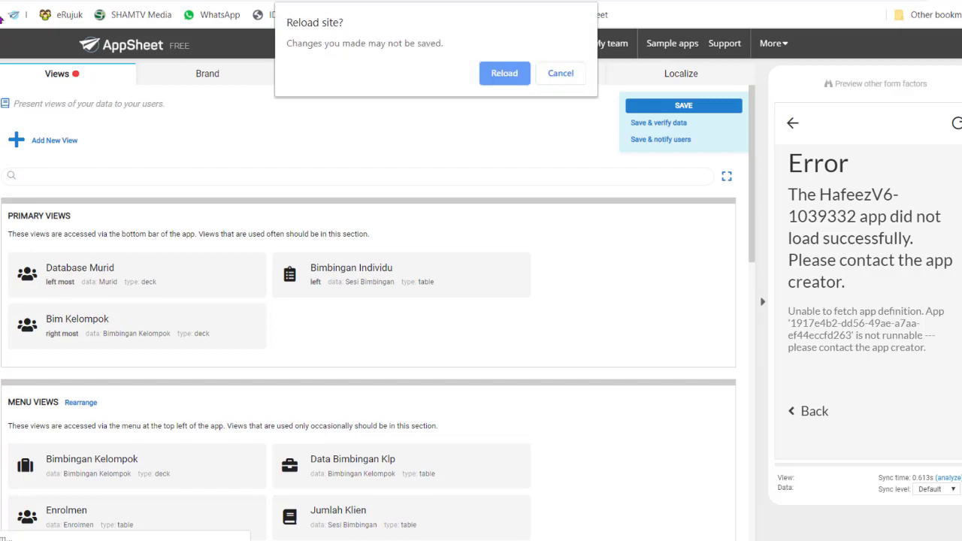
Confirm the page reload and delete the Data Rujukan view again.
left_click(498, 76)
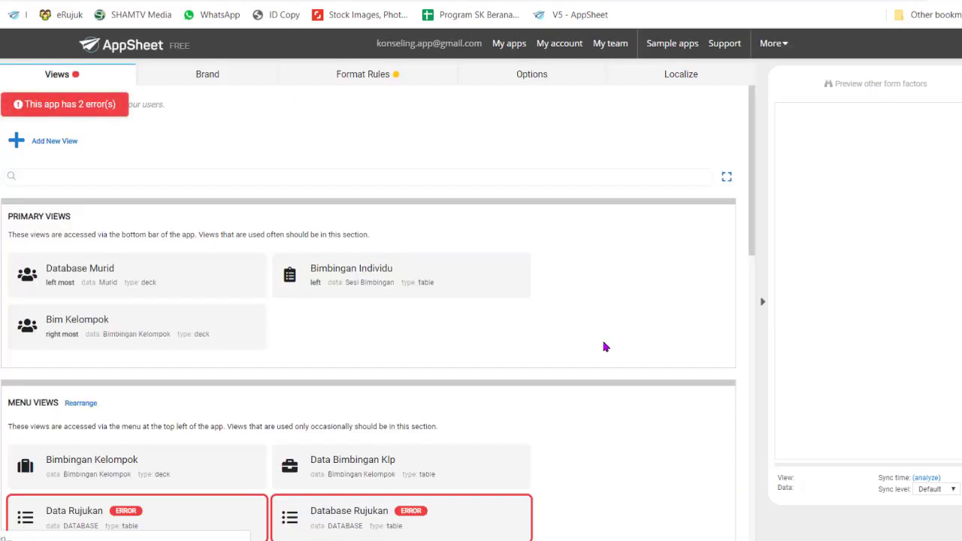
scroll(564, 323, "down", 5)
left_click(208, 118)
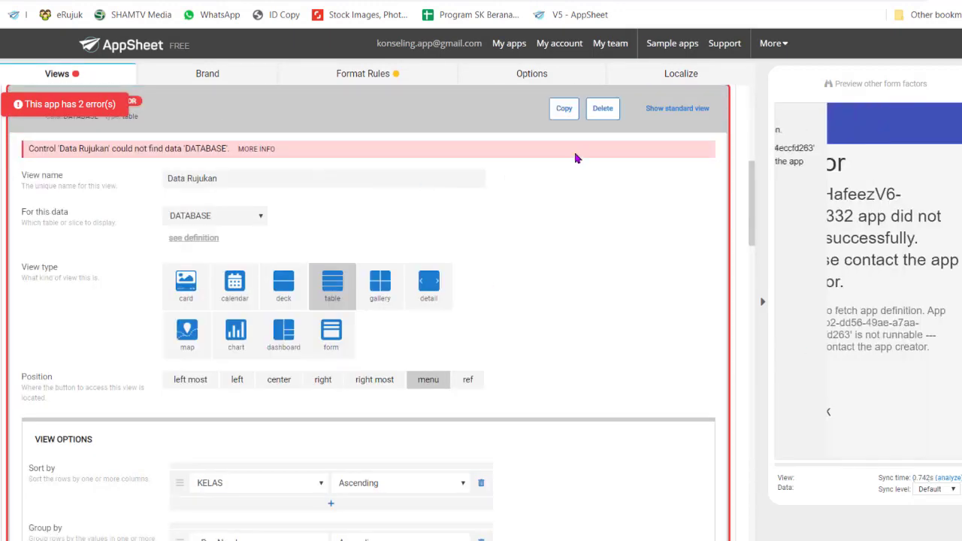
left_click(603, 108)
left_click(593, 108)
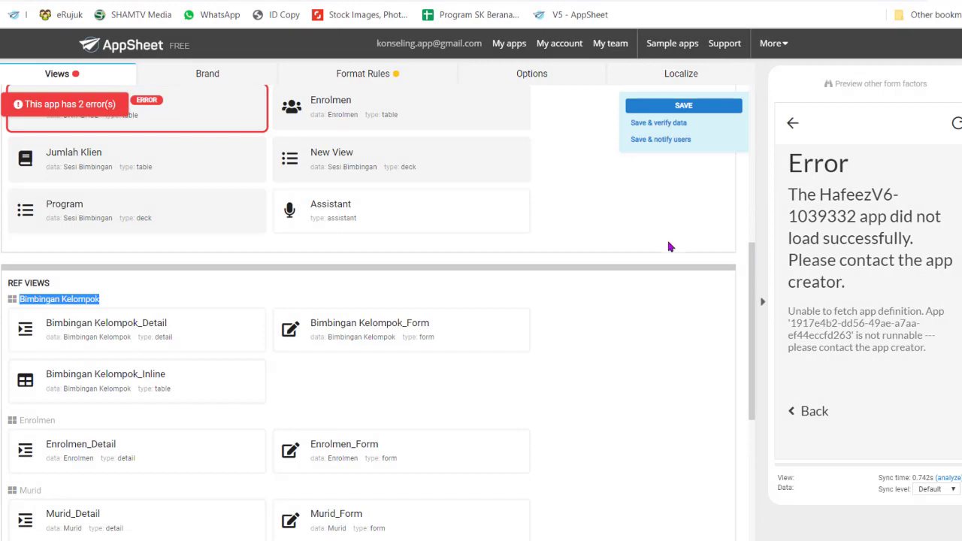
Delete the Database Rujukan 2 view and Save & verify data.
scroll(755, 316, "up", 1)
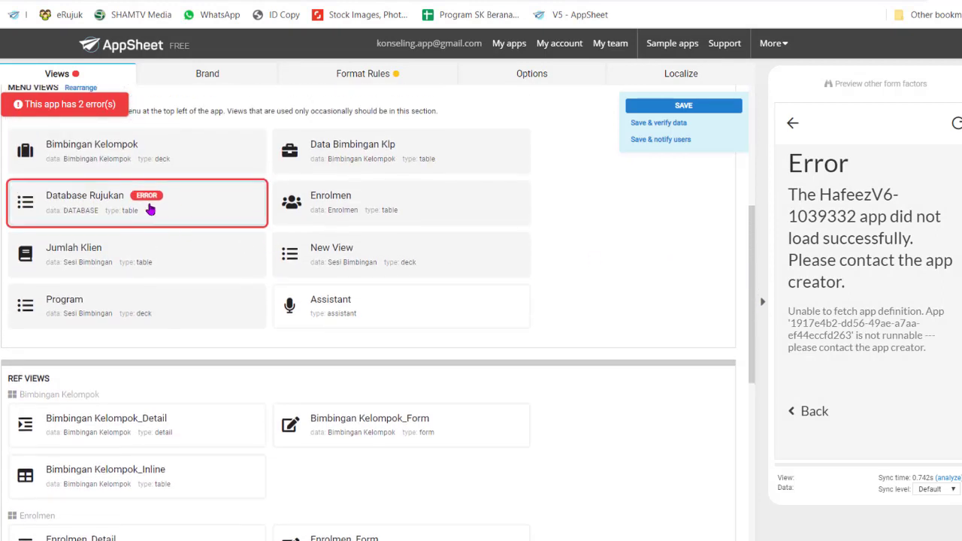
left_click(218, 204)
left_click(226, 210)
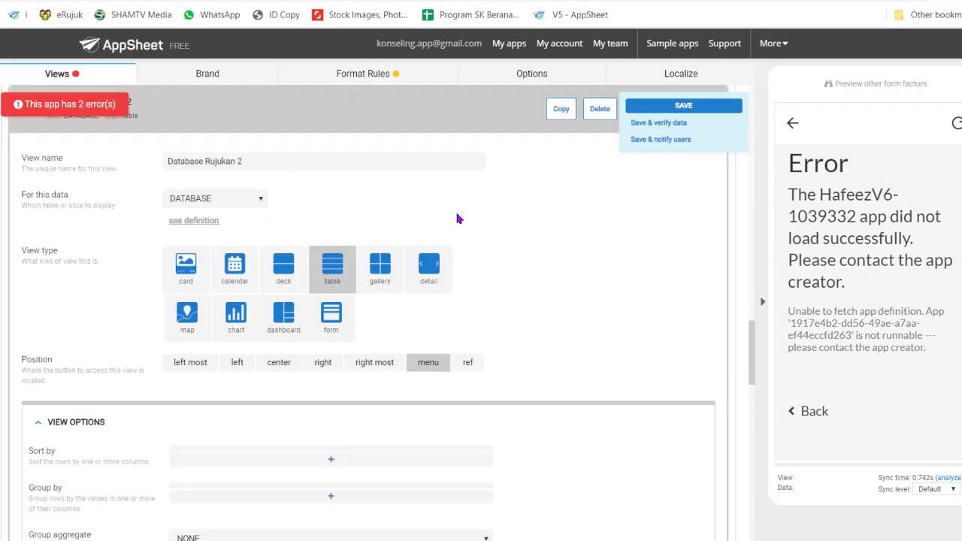
left_click(598, 111)
left_click(593, 113)
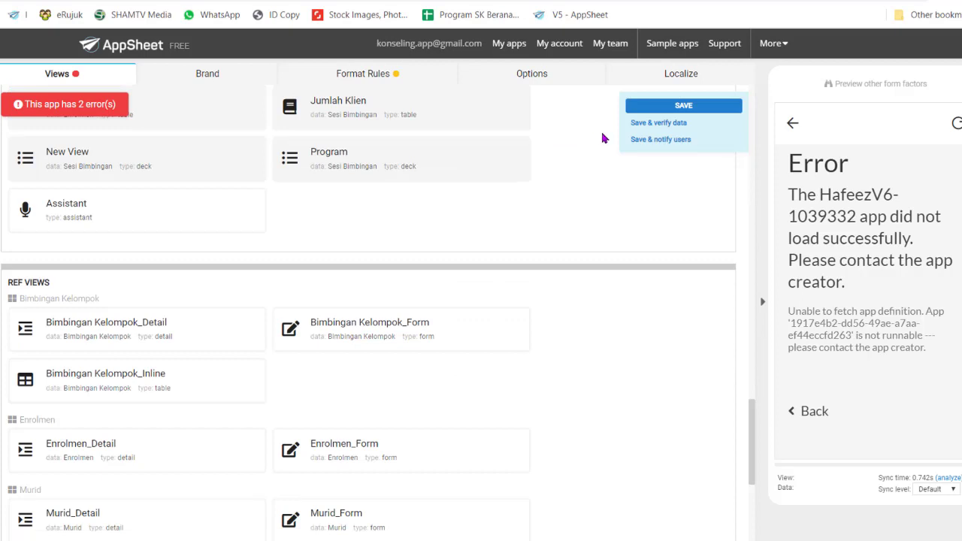
left_click(651, 122)
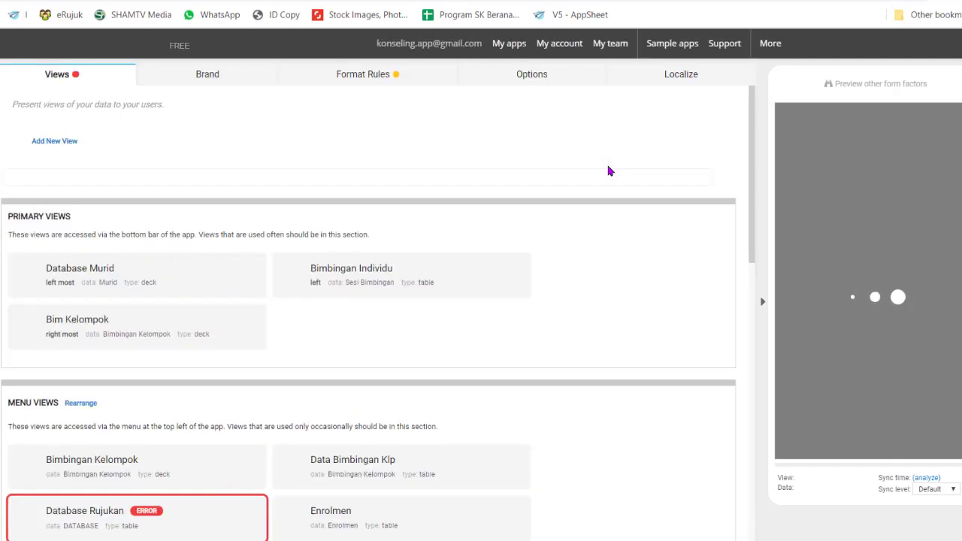
Delete the erroring Database Rujukan view and confirm.
left_click(216, 515)
left_click(597, 110)
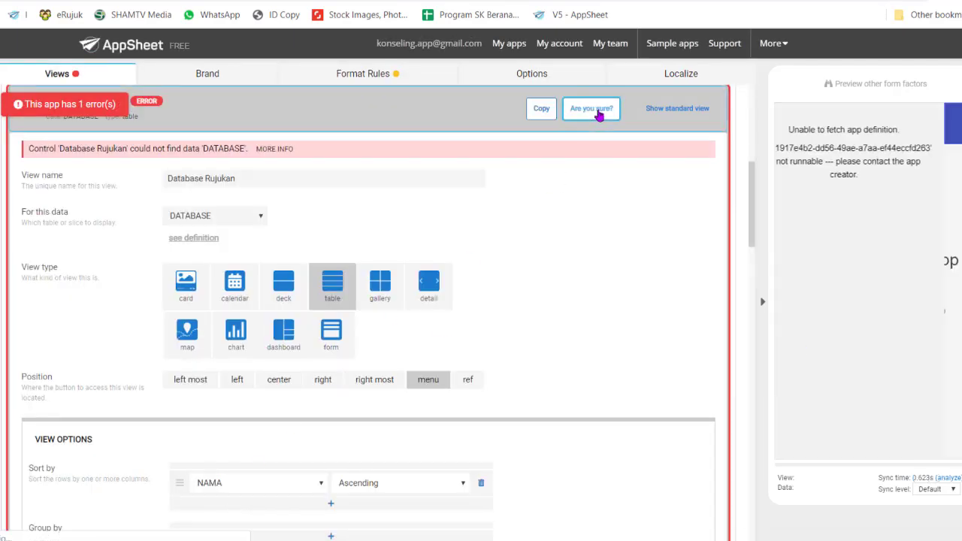
left_click(597, 110)
Save the app without the Database Rujukan view, then show and resync the Database Murid list in the preview.
left_click(650, 114)
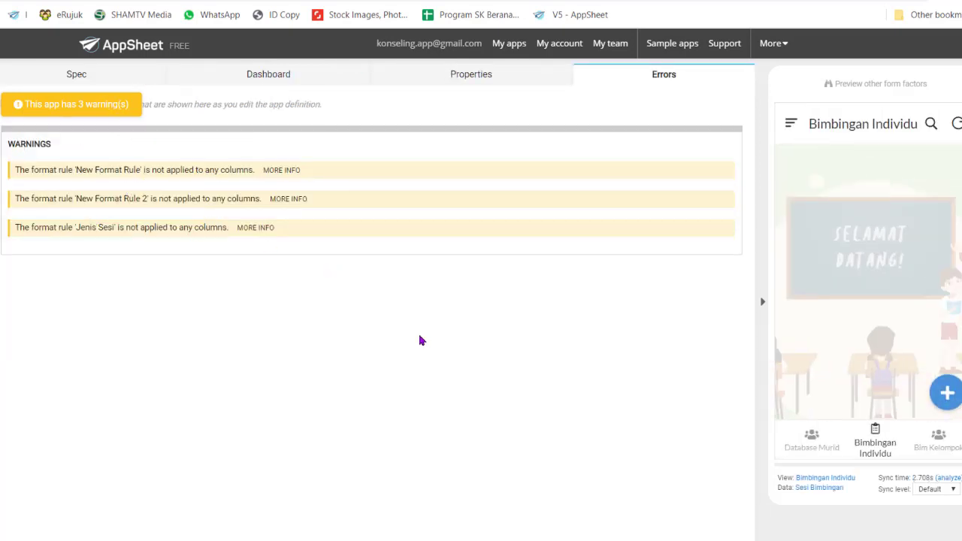
left_click(817, 438)
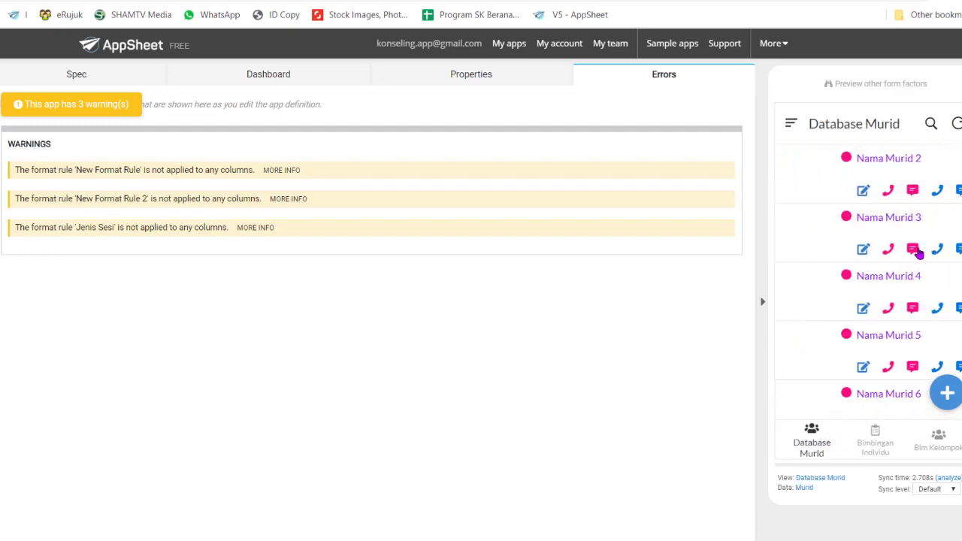
scroll(926, 191, "down", 5)
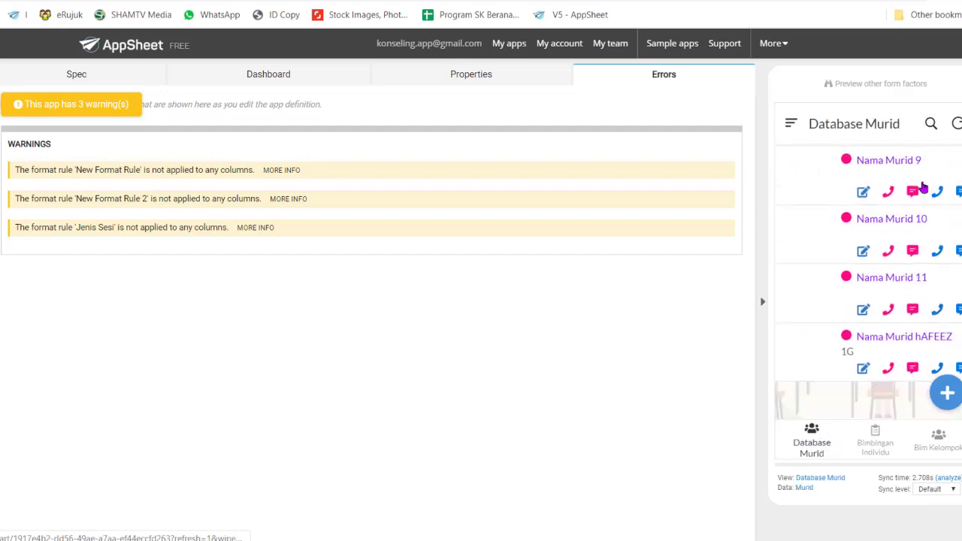
scroll(925, 199, "up", 5)
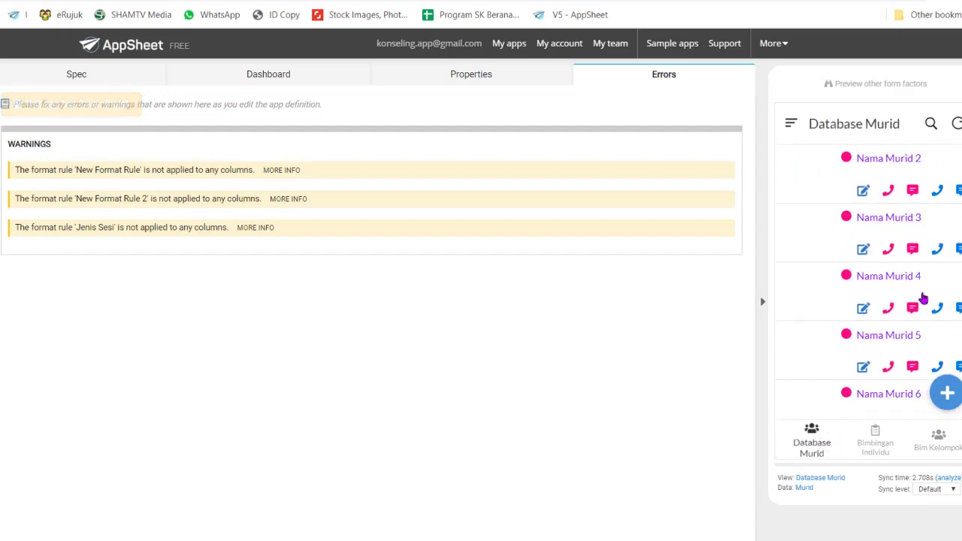
left_click(956, 123)
key("ctrl+Tab")
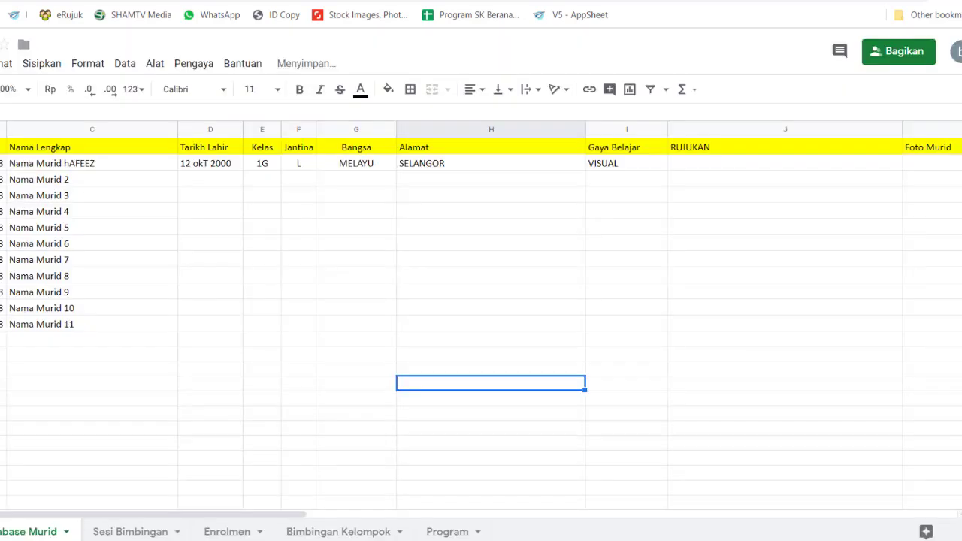
left_click(136, 276)
left_click(120, 168)
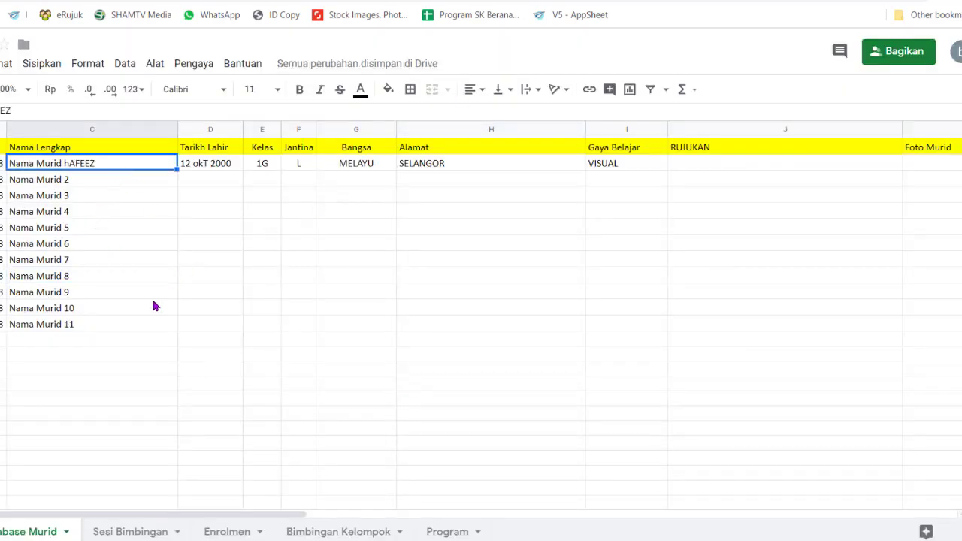
left_click(153, 306)
double_click(96, 174)
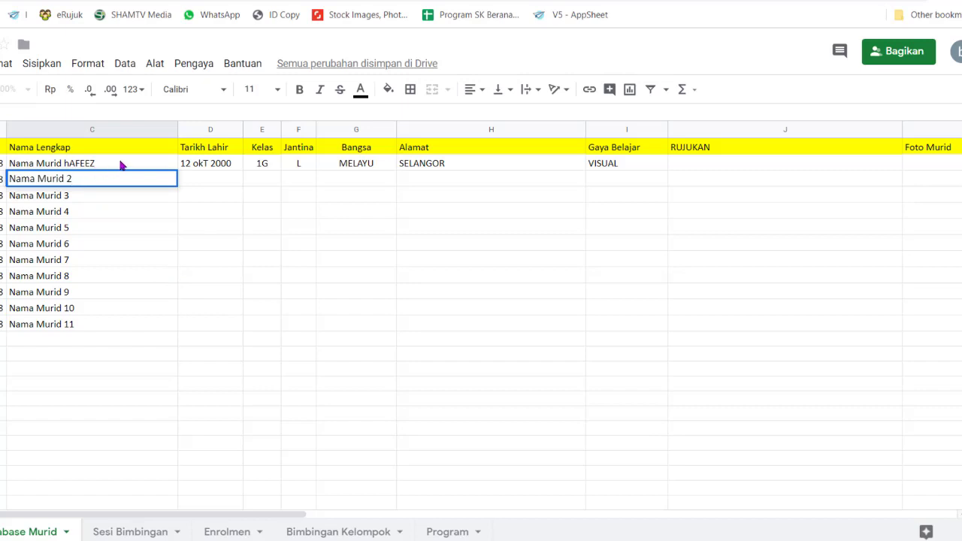
left_click(124, 163)
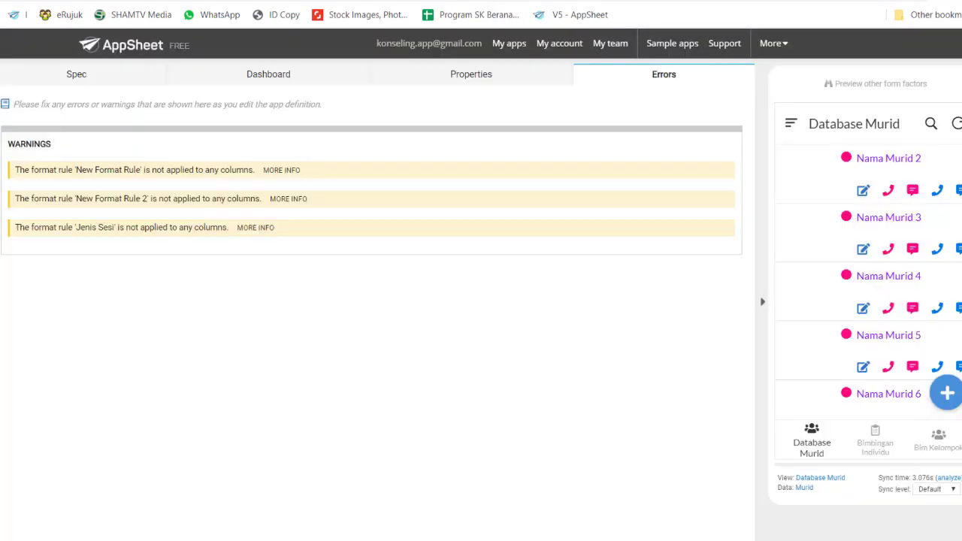
Open the Details page of the class 1G student at the bottom of the Database Murid list.
scroll(936, 315, "down", 5)
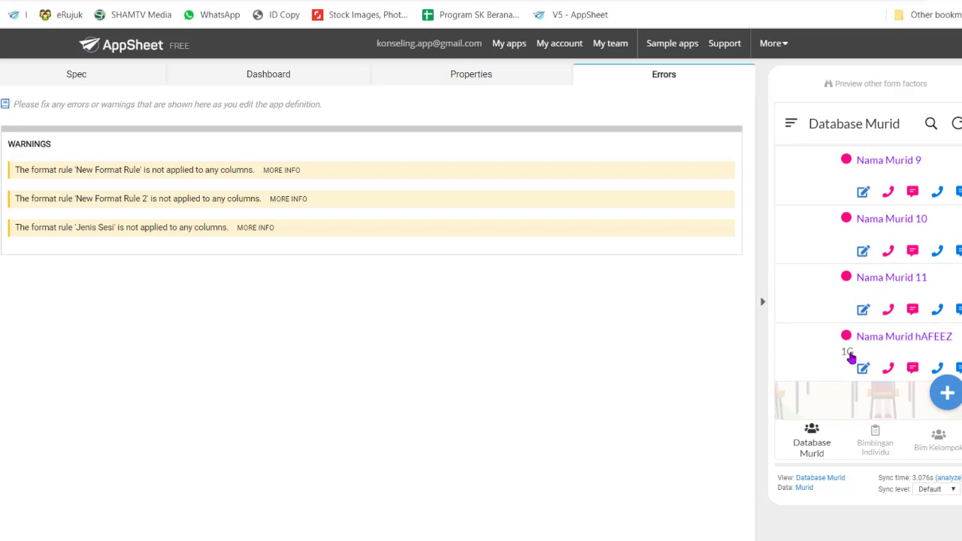
left_click(889, 342)
scroll(873, 316, "down", 3)
scroll(826, 271, "up", 3)
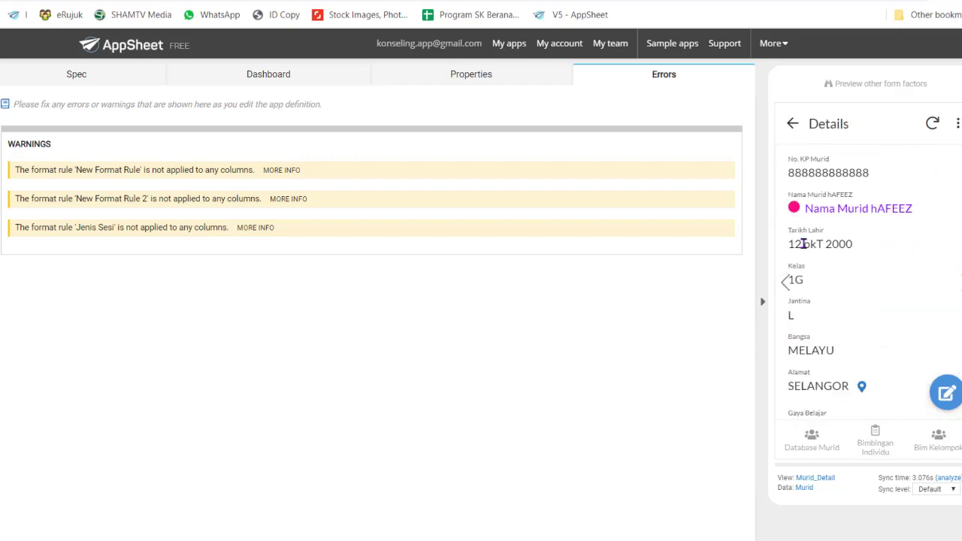
scroll(874, 341, "down", 3)
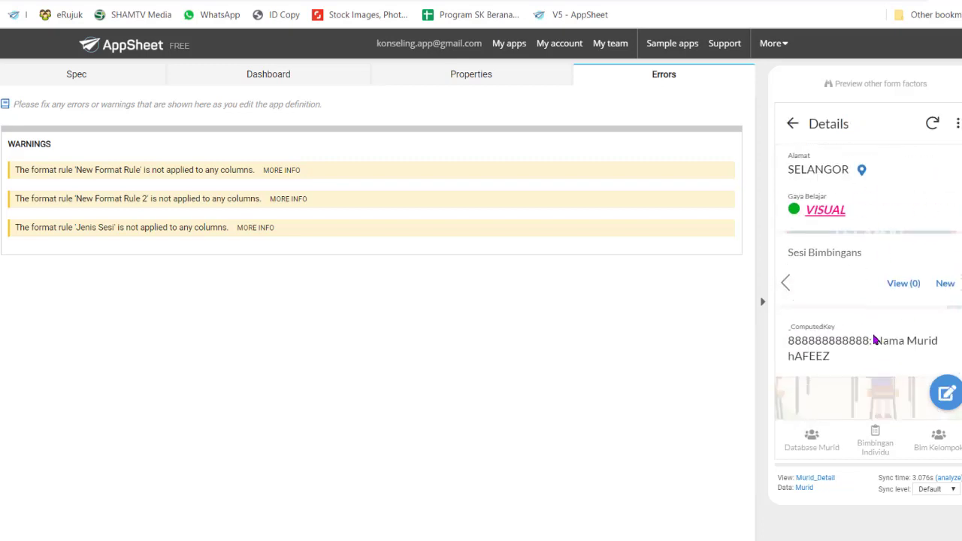
scroll(874, 300, "up", 3)
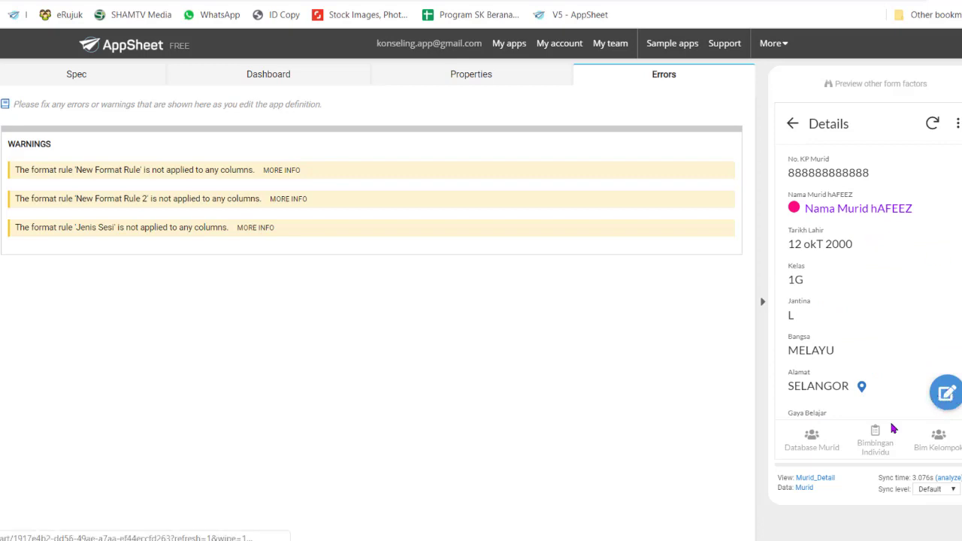
Edit the student record and attach the budin image as the Foto Murid photo.
left_click(945, 392)
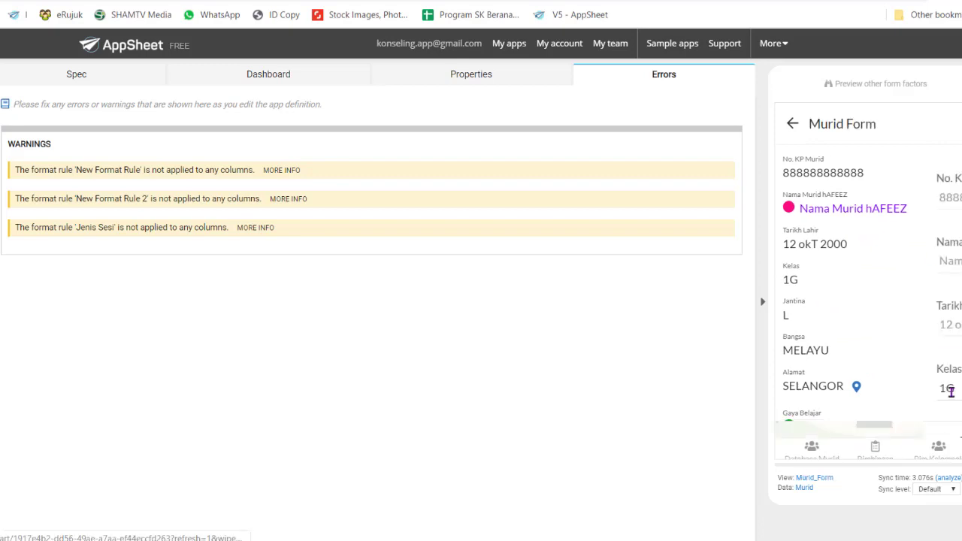
scroll(893, 391, "down", 3)
scroll(893, 388, "down", 2)
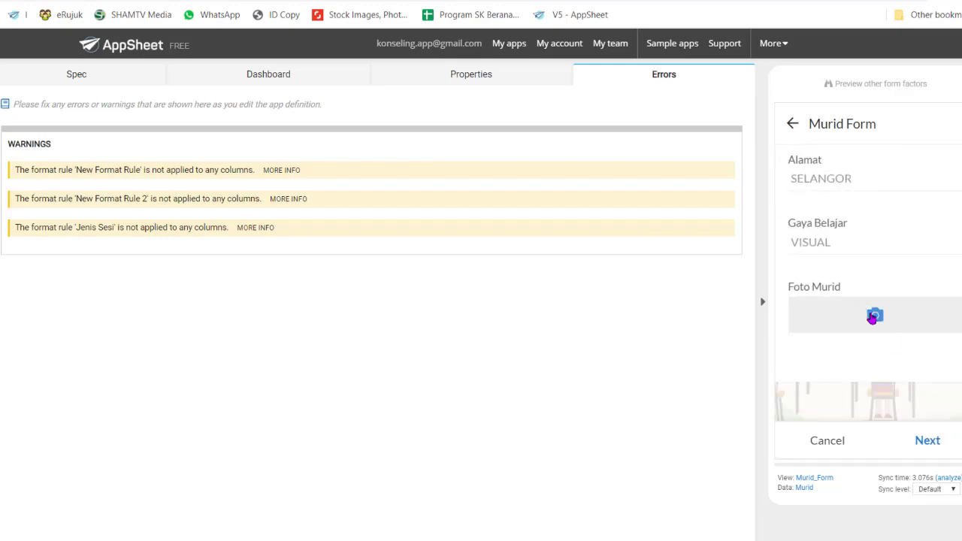
left_click(881, 319)
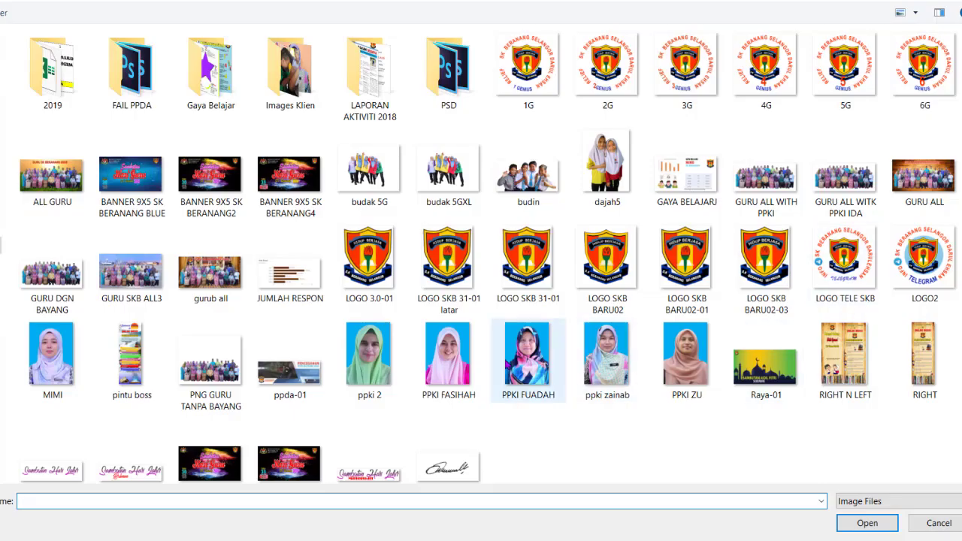
left_click(436, 180)
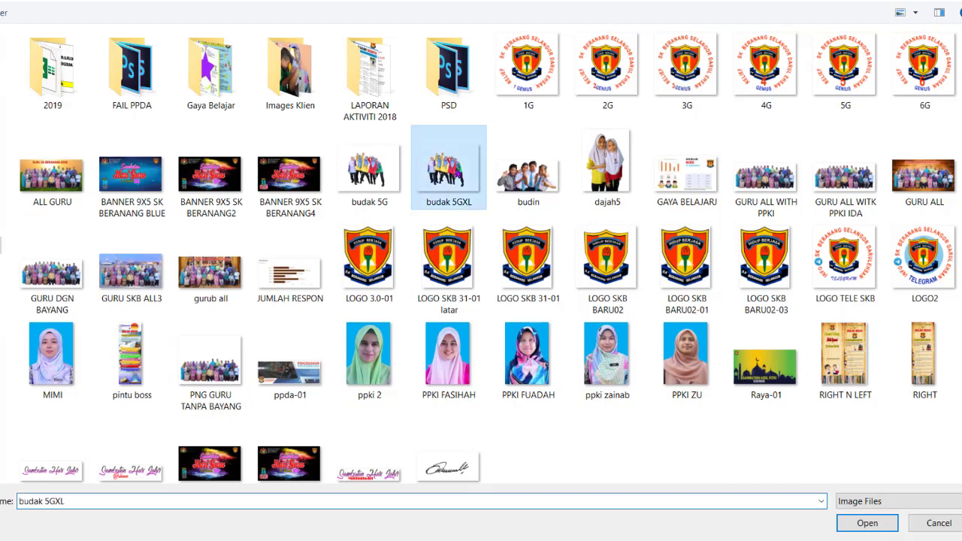
left_click(607, 169)
left_click(543, 173)
left_click(856, 520)
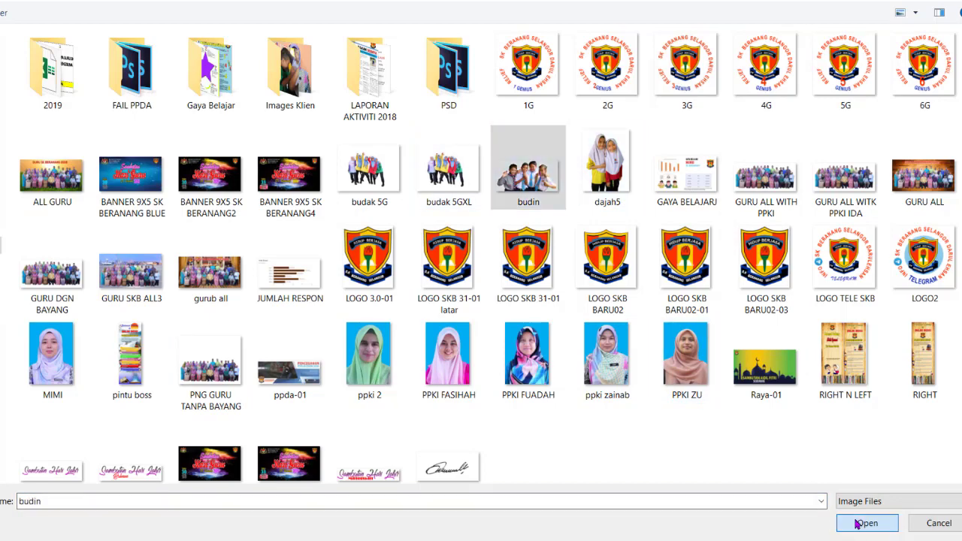
Fill in the father's phone number (No. Telefon Ayah) and save the student record.
left_click(928, 442)
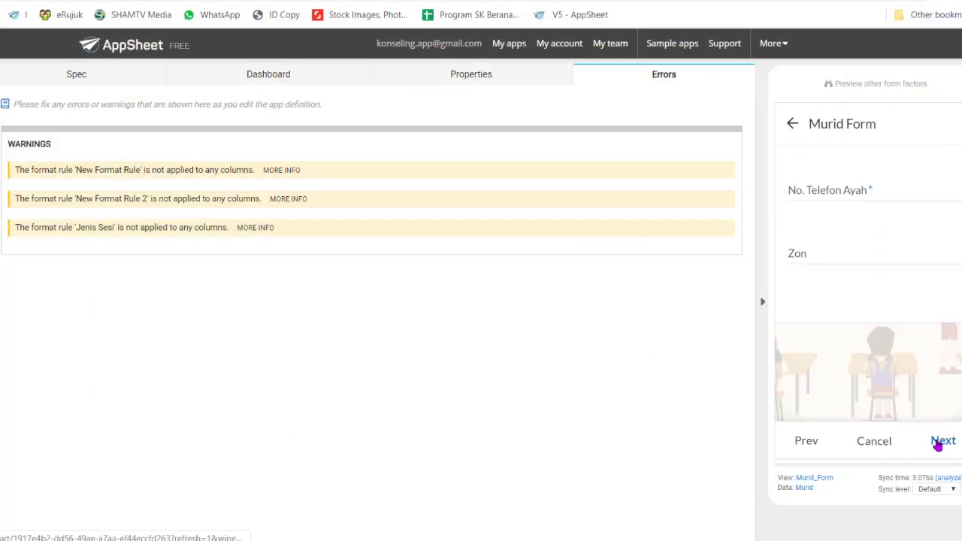
left_click(940, 443)
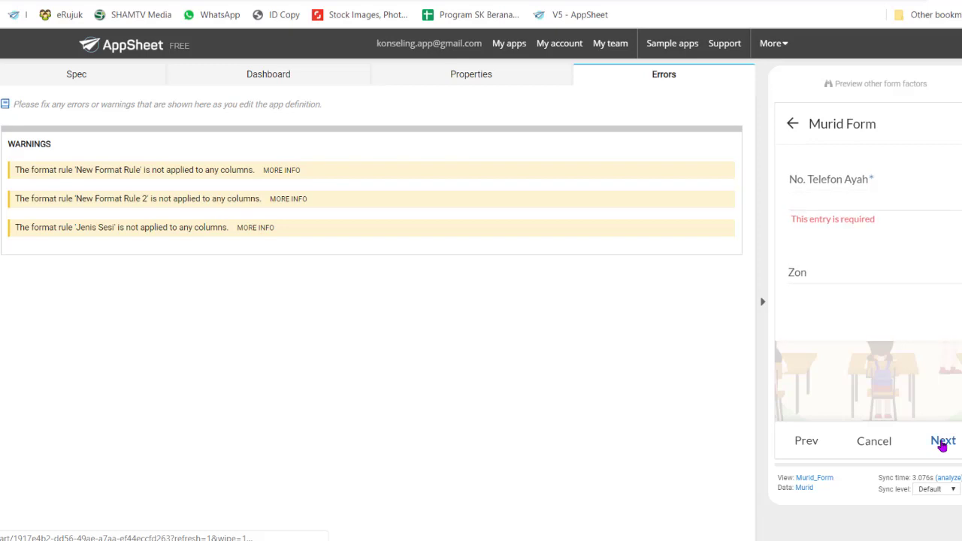
left_click(815, 196)
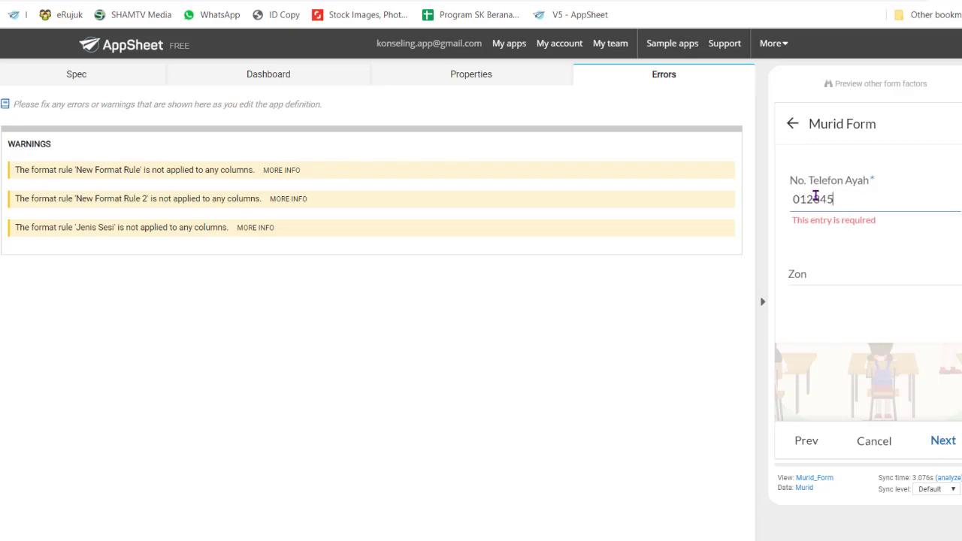
left_click(944, 442)
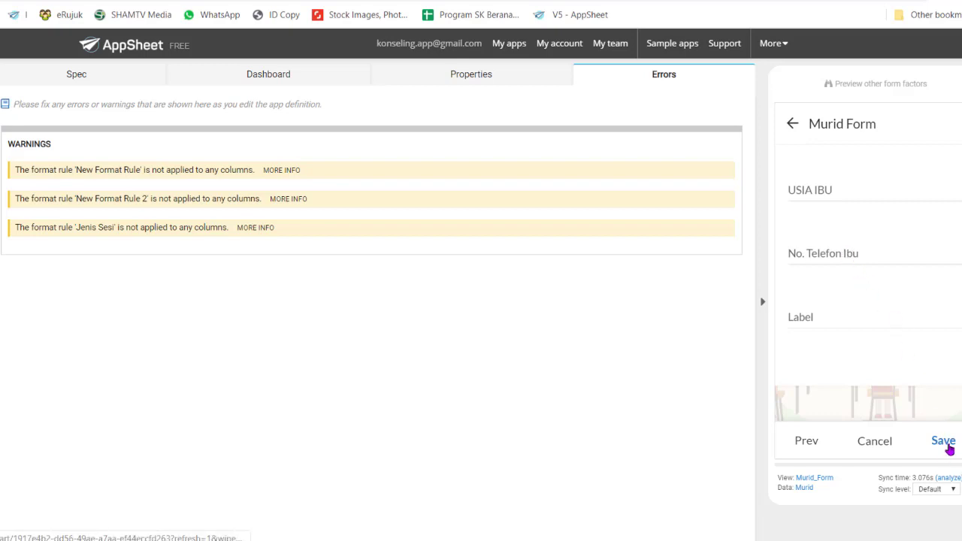
left_click(948, 448)
scroll(910, 371, "down", 3)
scroll(910, 371, "up", 5)
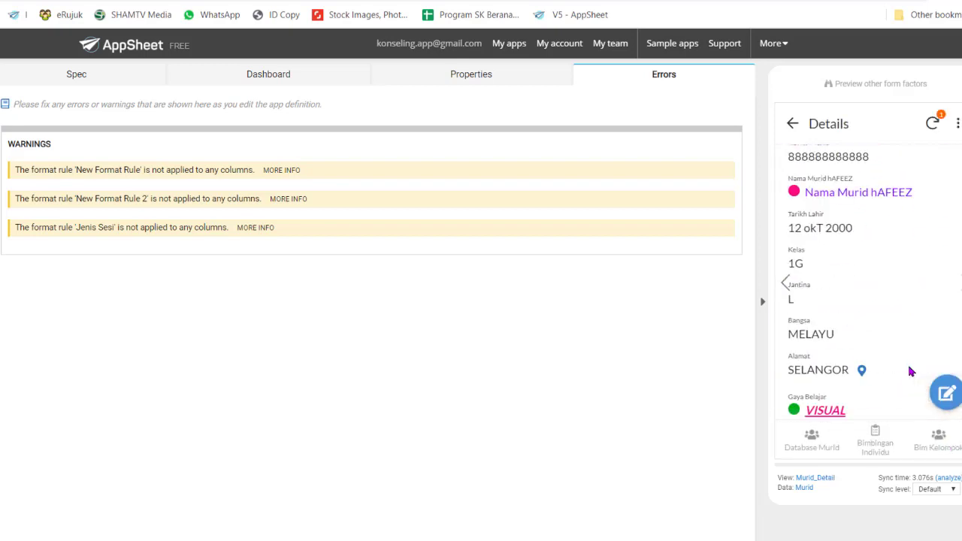
Search the Database Murid list for HAFEE and open the matching student's Details page.
left_click(811, 447)
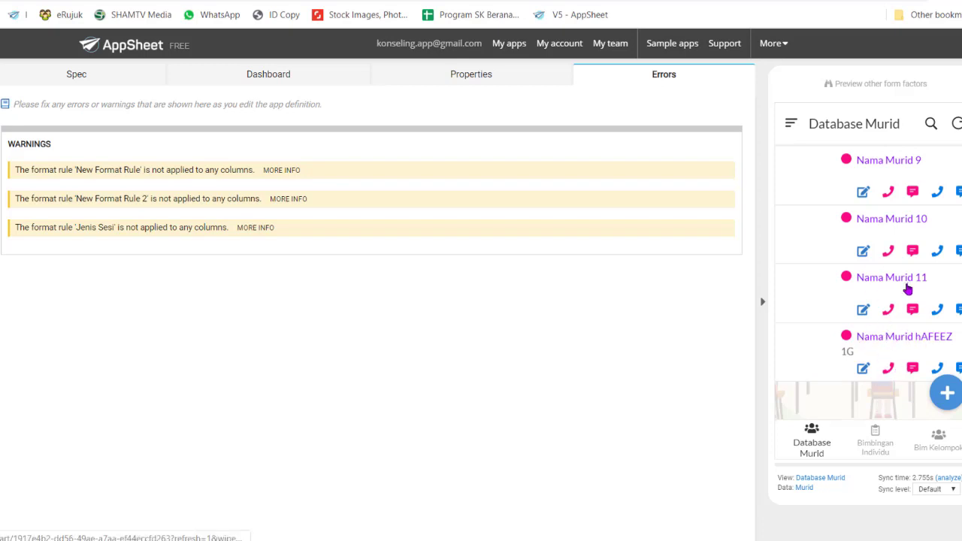
left_click(931, 124)
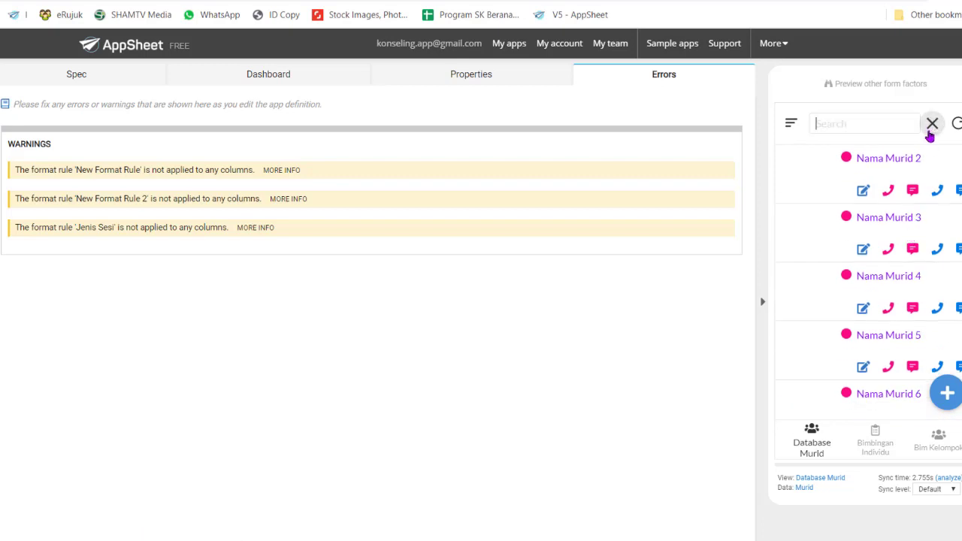
type("HA")
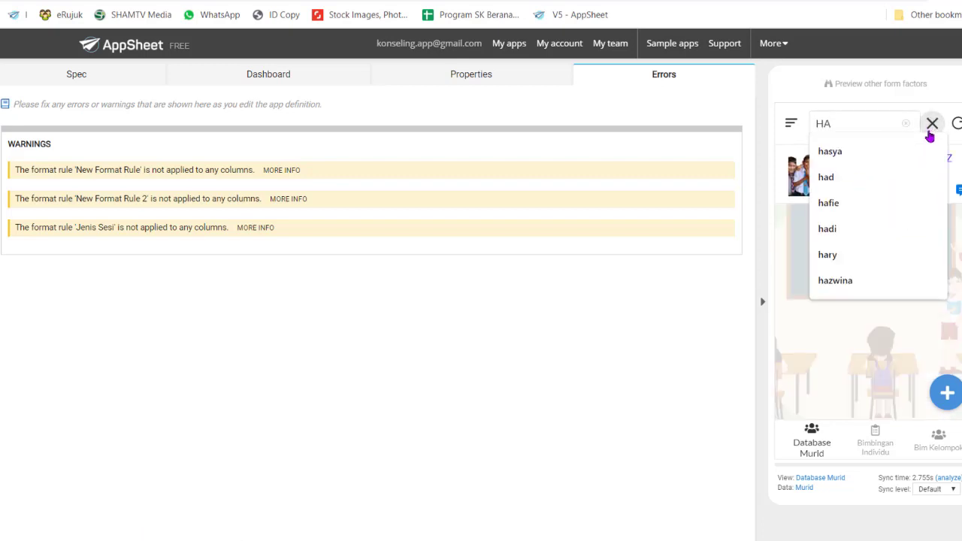
type("FEE")
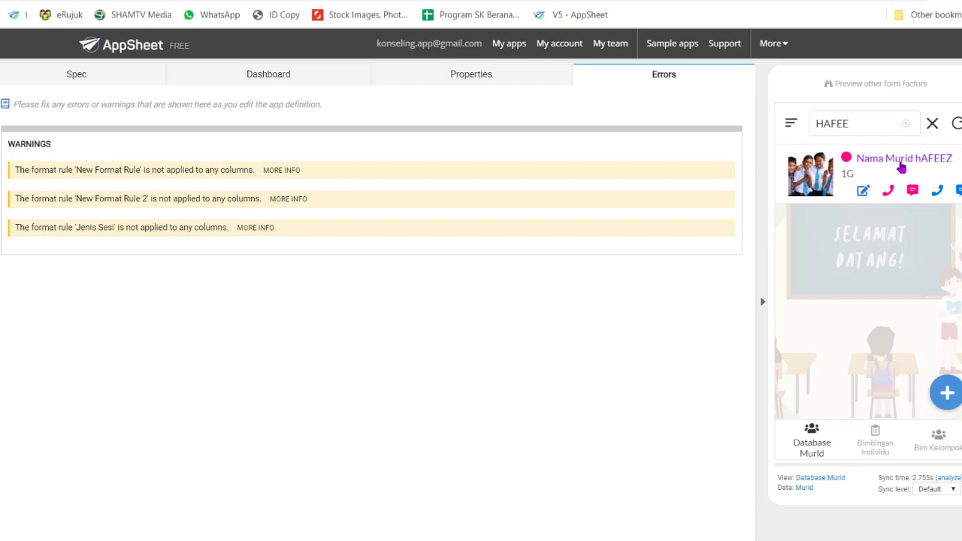
left_click(905, 161)
scroll(925, 263, "down", 5)
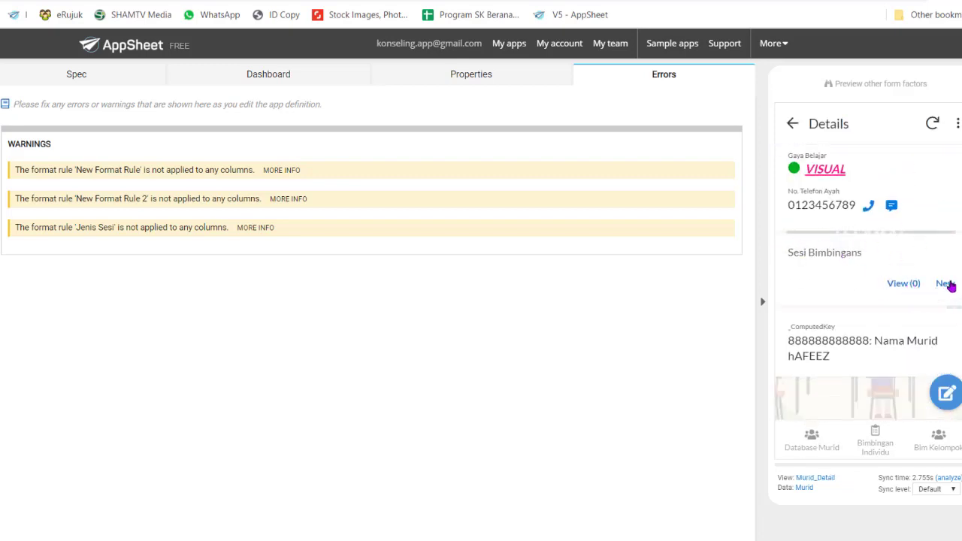
Start a new Sesi Bimbingan for 2019, dated 23/10/2019, with the hour set to 10.
left_click(946, 284)
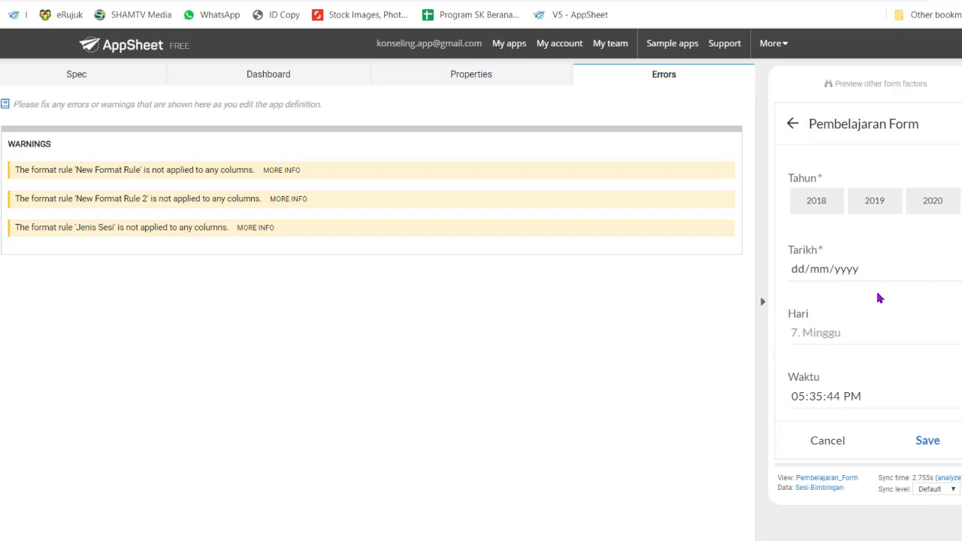
left_click(874, 204)
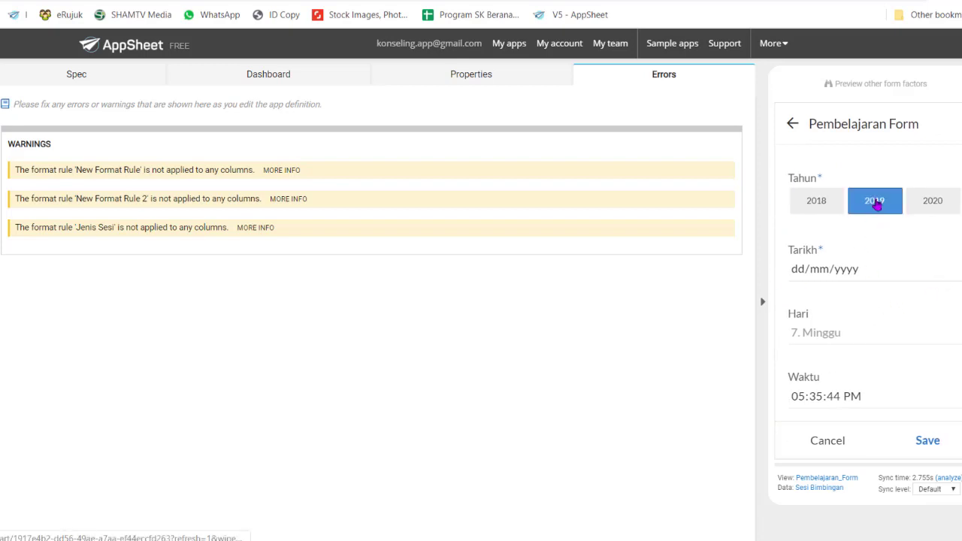
left_click(797, 277)
type("23/")
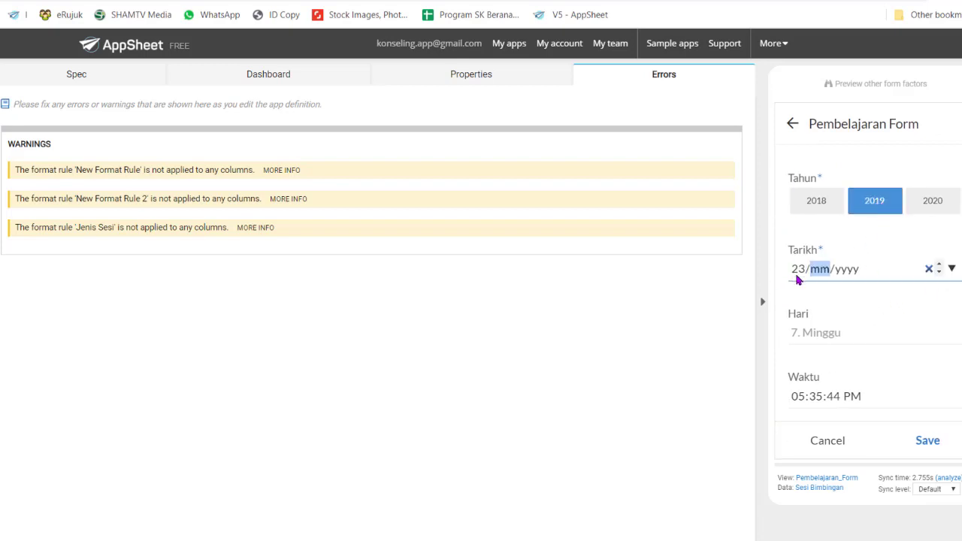
type("10/0020")
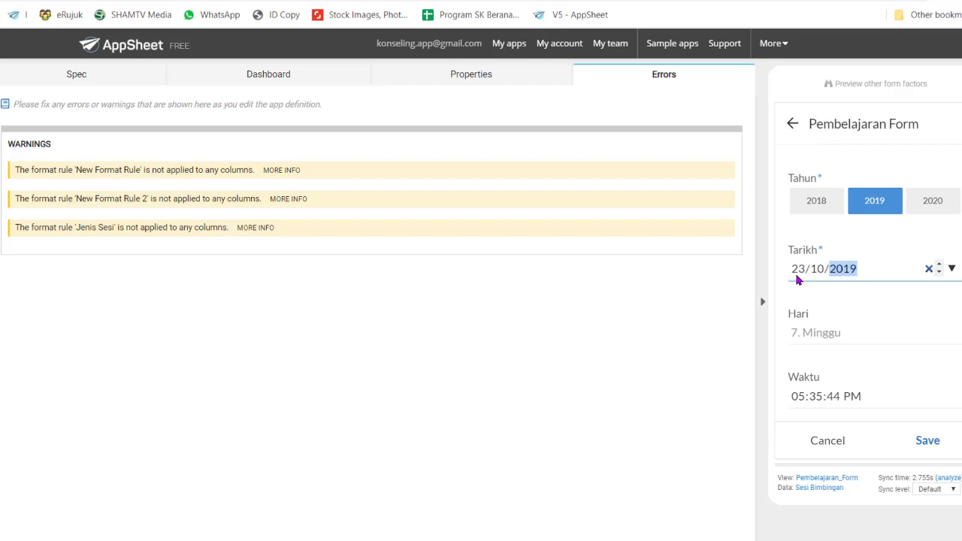
left_click(815, 335)
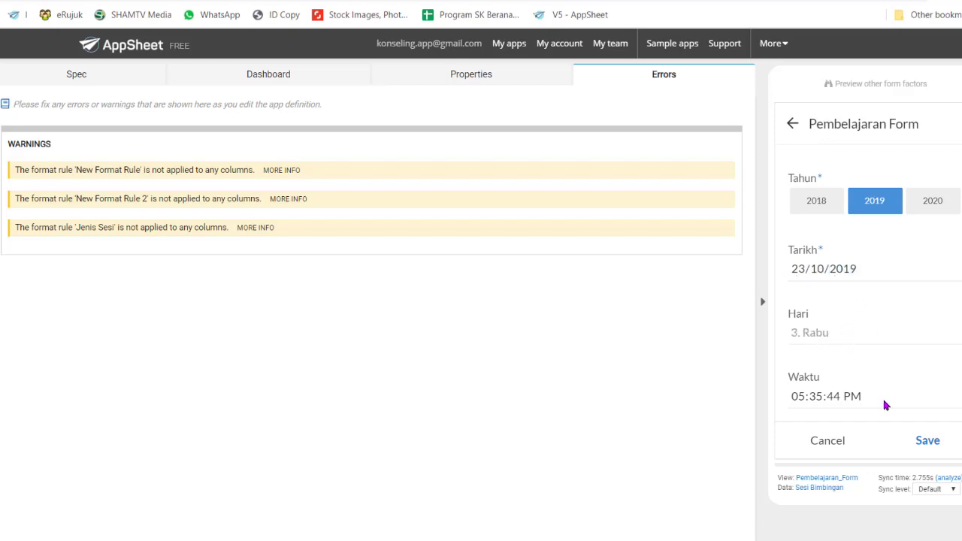
left_click(798, 406)
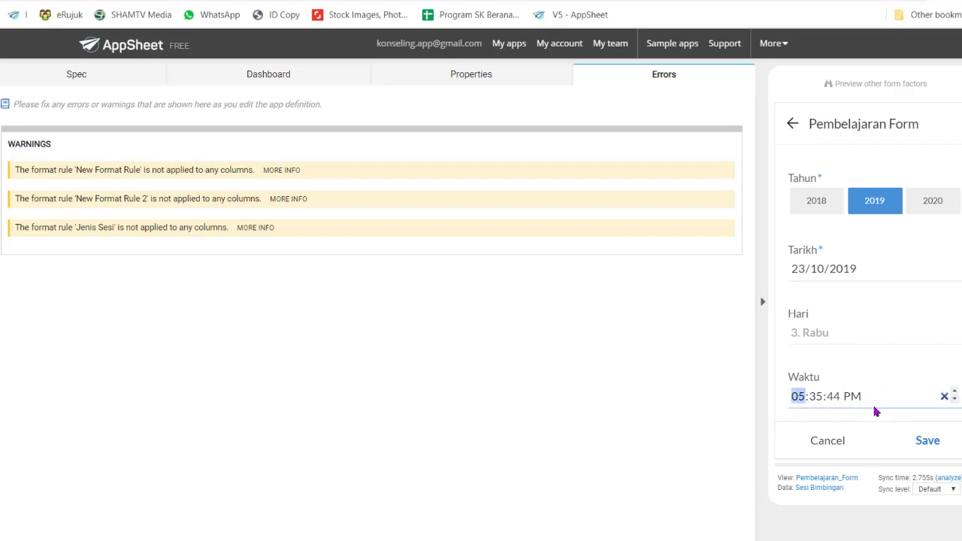
type("10")
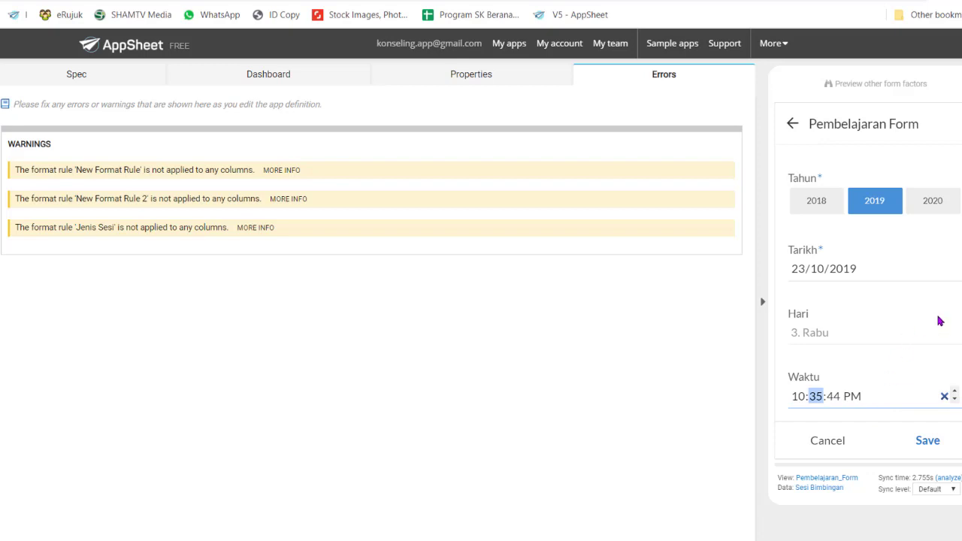
Set the session type to BIMBINGAN INDIVIDU with focus PPS.
scroll(938, 321, "down", 2)
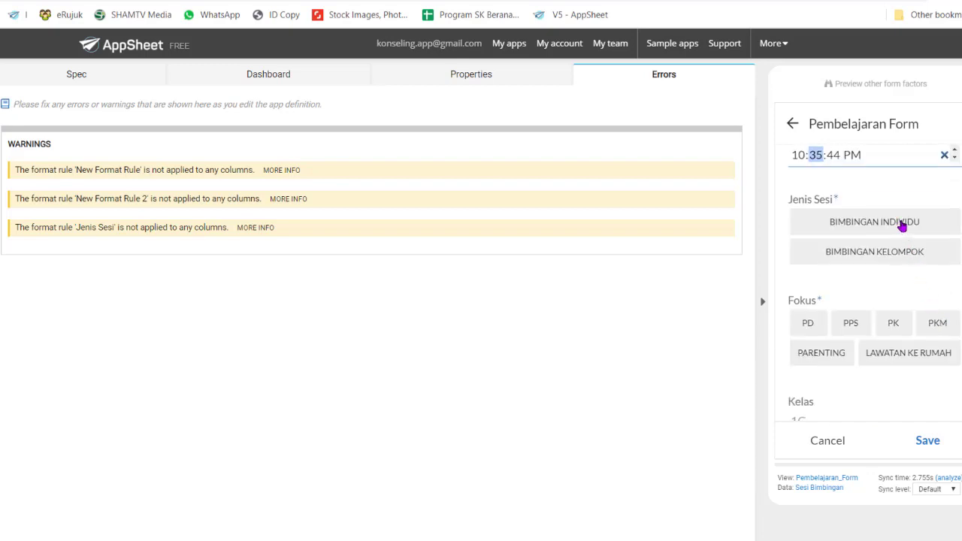
left_click(904, 224)
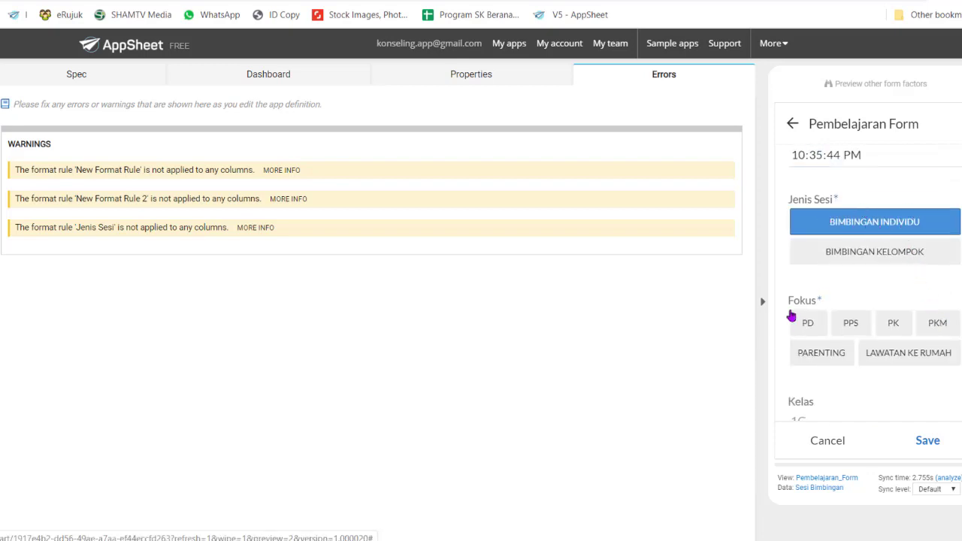
left_click(808, 331)
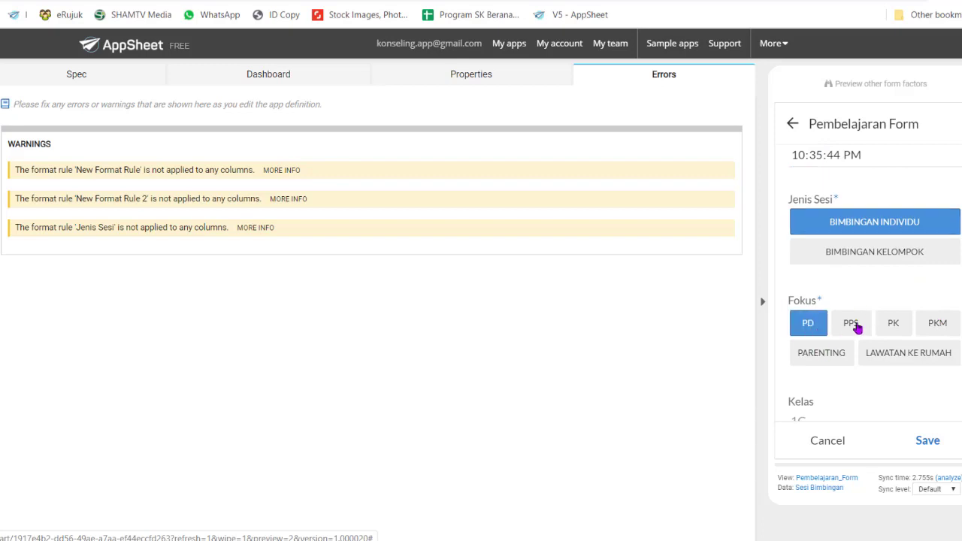
left_click(860, 329)
Enter the Catatan note 'TESTING LAPORAN SESI BIMBINGAN' and save the session.
scroll(850, 405, "down", 3)
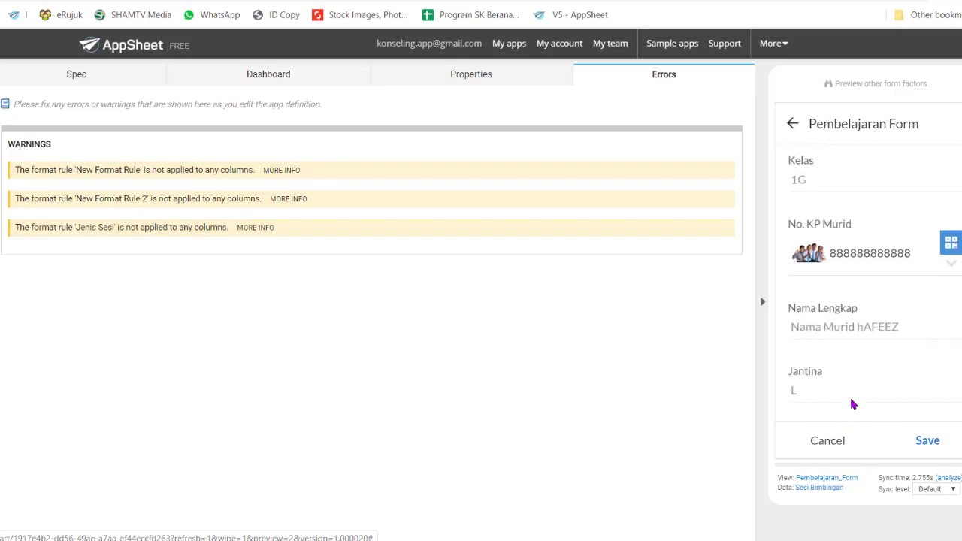
scroll(857, 387, "up", 3)
scroll(856, 386, "down", 3)
scroll(846, 377, "down", 3)
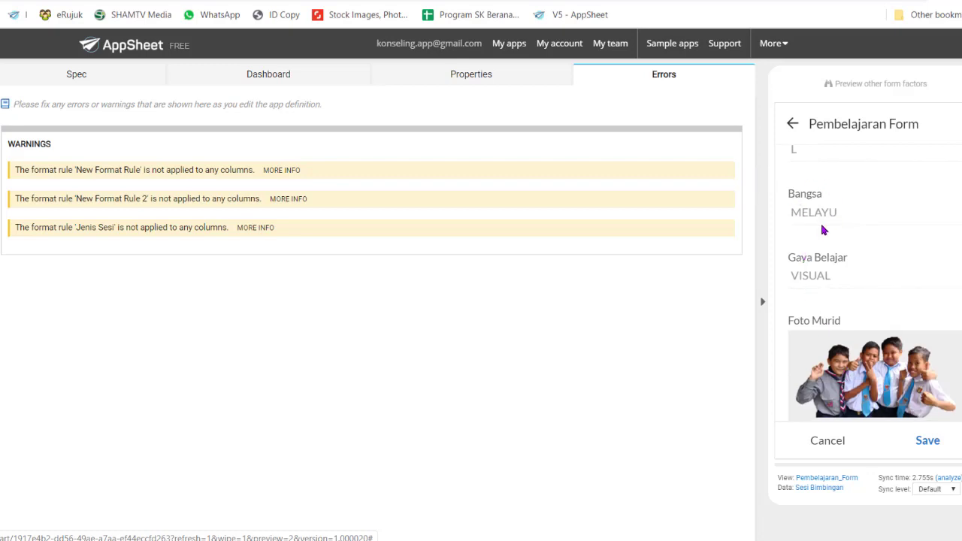
scroll(813, 275, "down", 3)
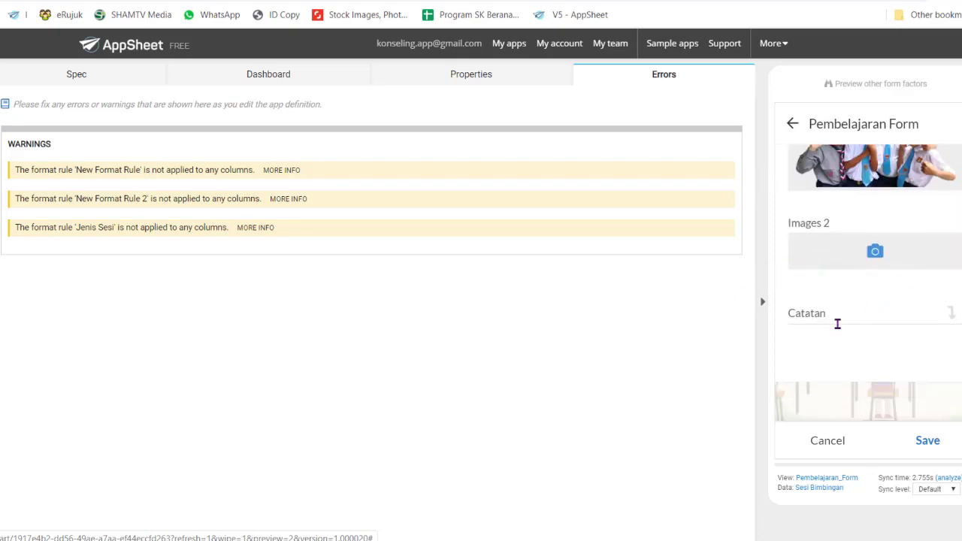
left_click(826, 316)
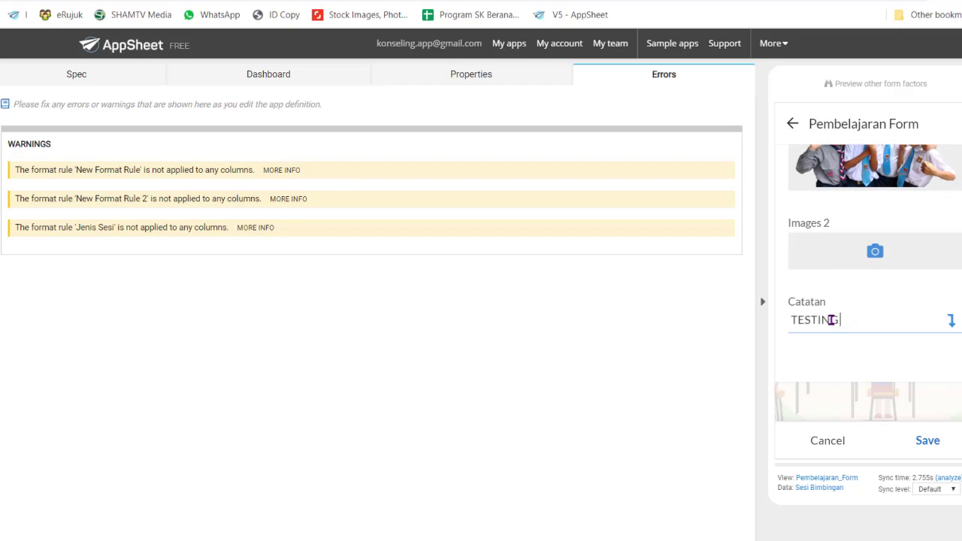
type("TESTING LAPORAN SESI B")
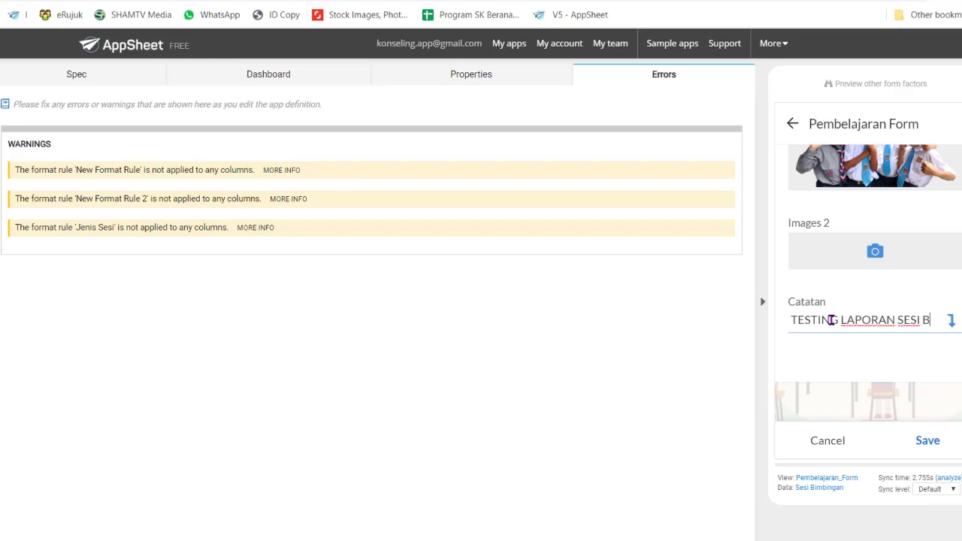
type("IMBINGAN INDIVIDU")
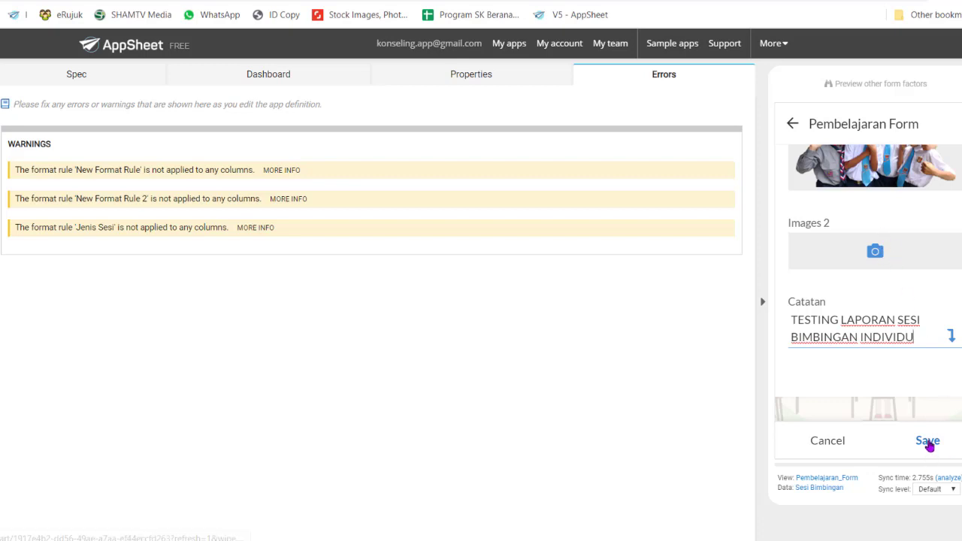
left_click(927, 444)
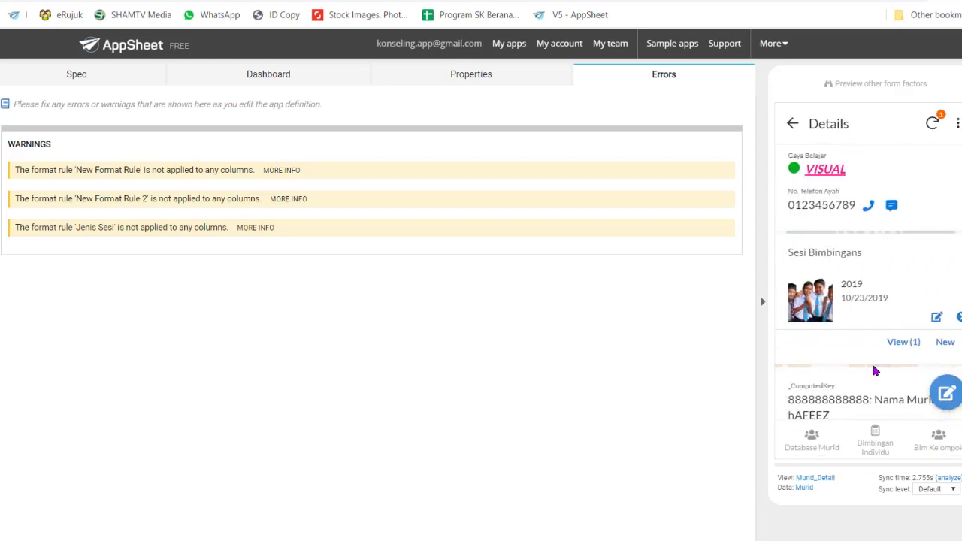
Open the new 23/10/2019 session from the Bimbingan Individu list to verify its note, then go to Bim Kelompok.
left_click(806, 447)
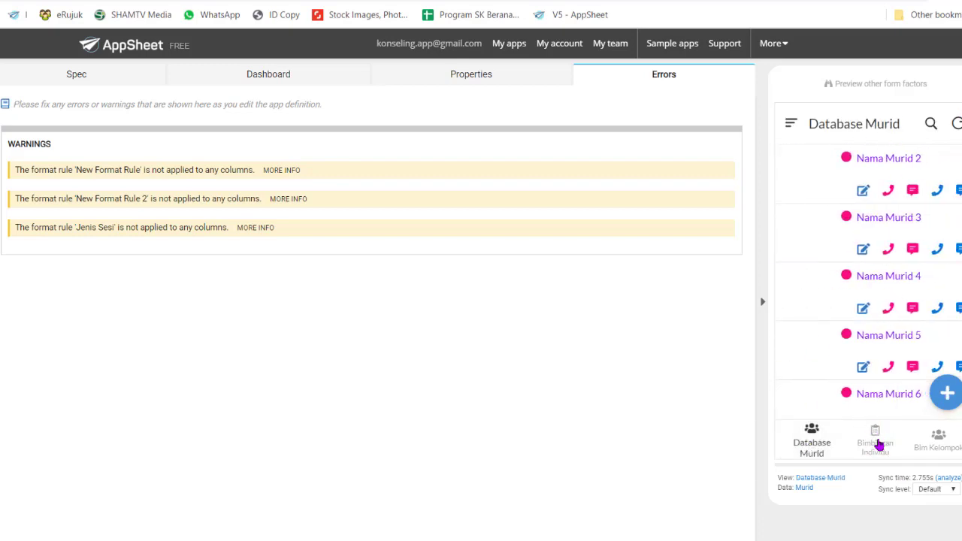
left_click(877, 444)
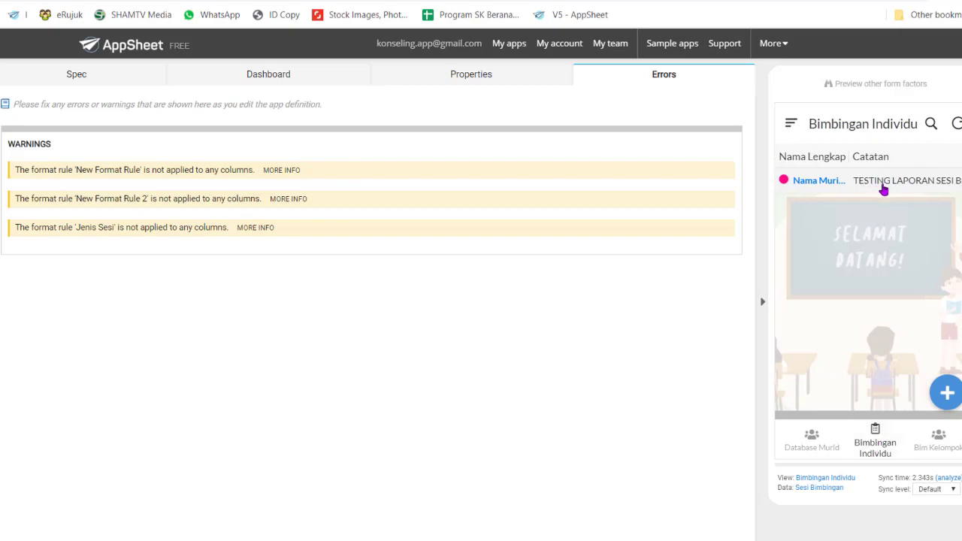
left_click(876, 188)
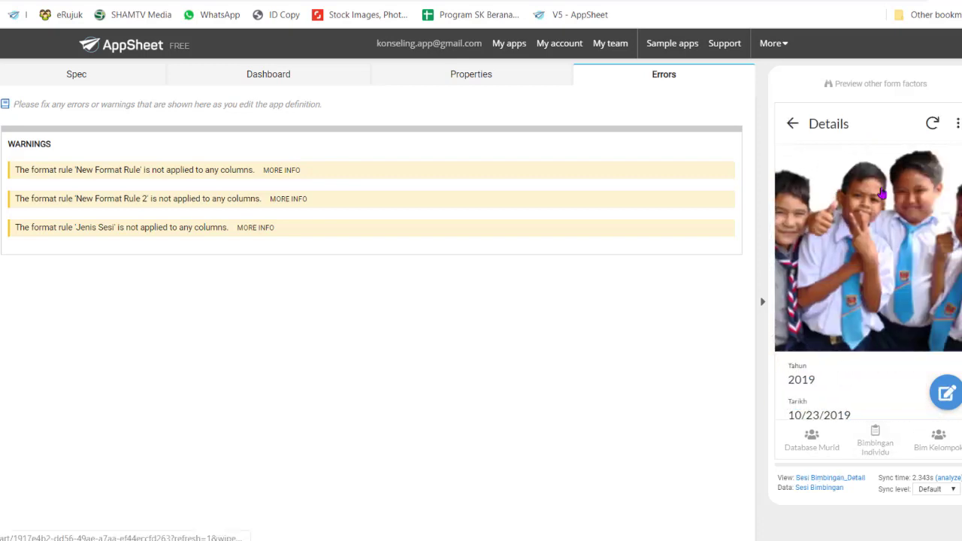
scroll(880, 326, "down", 5)
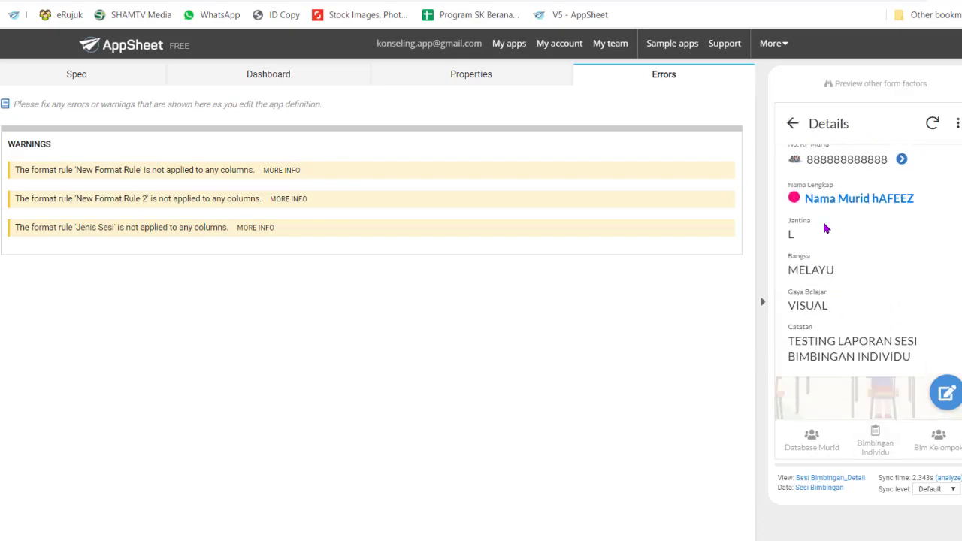
scroll(825, 228, "up", 5)
left_click(937, 440)
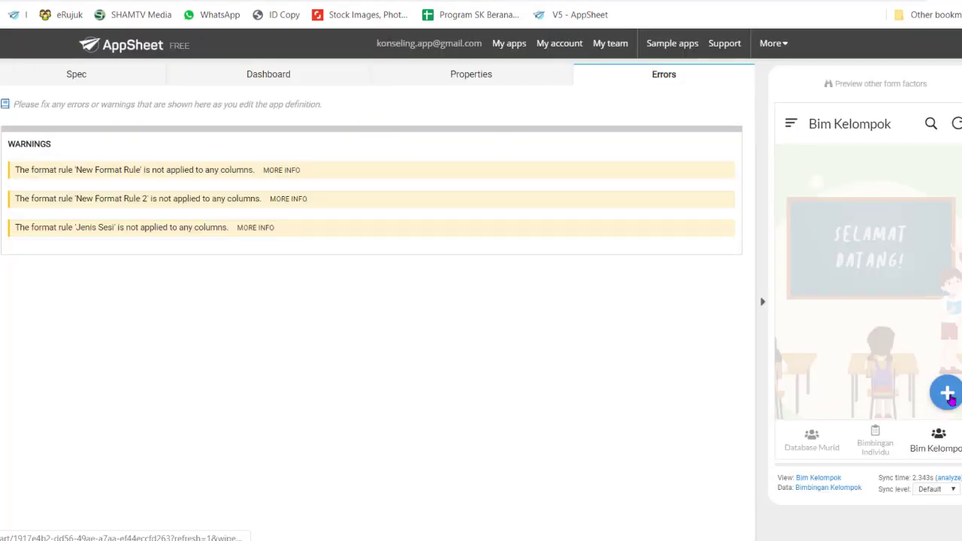
Start a Bimbingan Kelompok entry, look through the Kelas choices, then cancel the form.
left_click(946, 394)
scroll(887, 304, "down", 3)
scroll(886, 304, "up", 3)
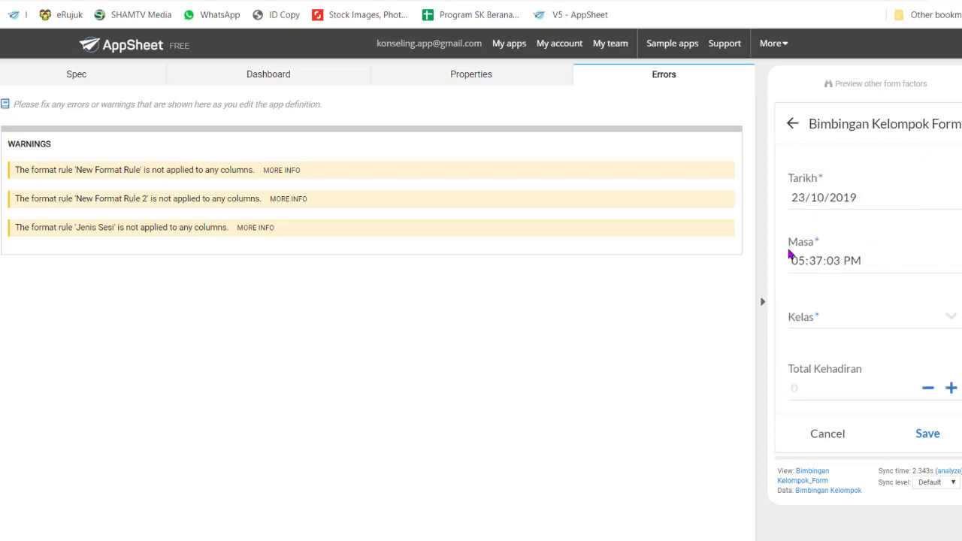
left_click(804, 319)
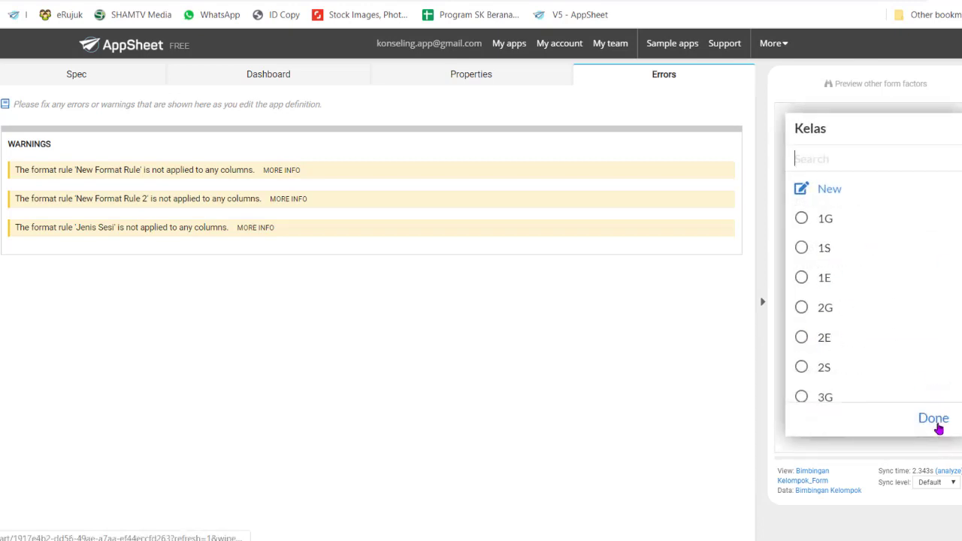
left_click(934, 419)
scroll(849, 383, "down", 3)
scroll(845, 338, "up", 3)
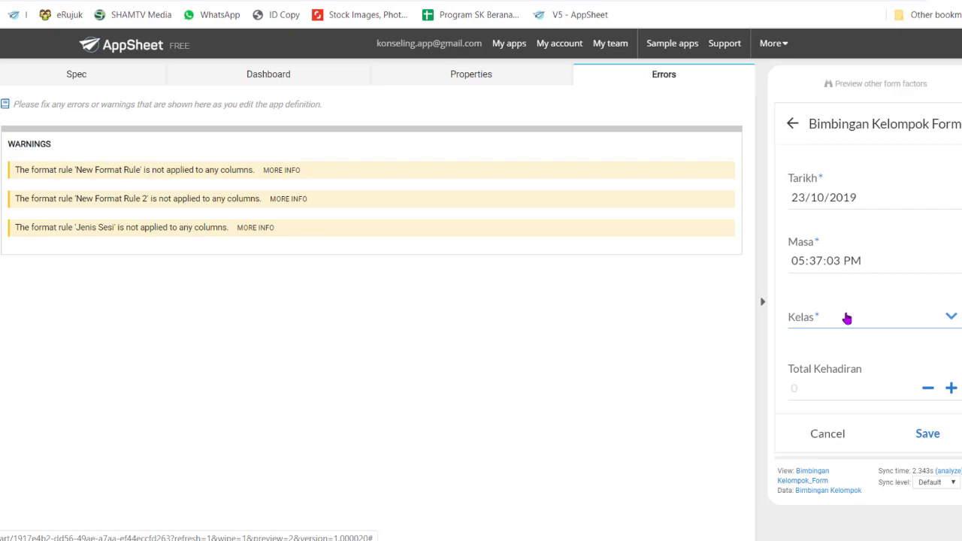
scroll(849, 316, "down", 3)
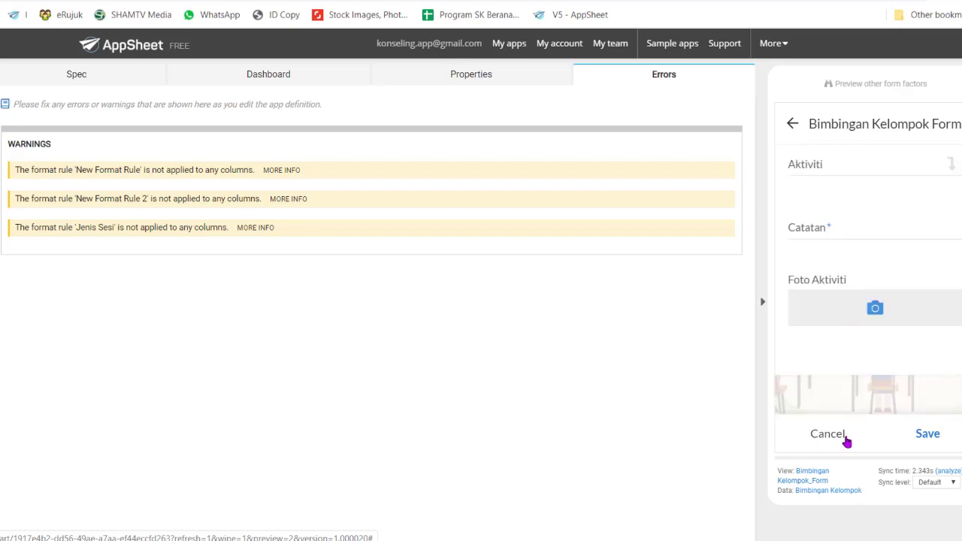
left_click(836, 435)
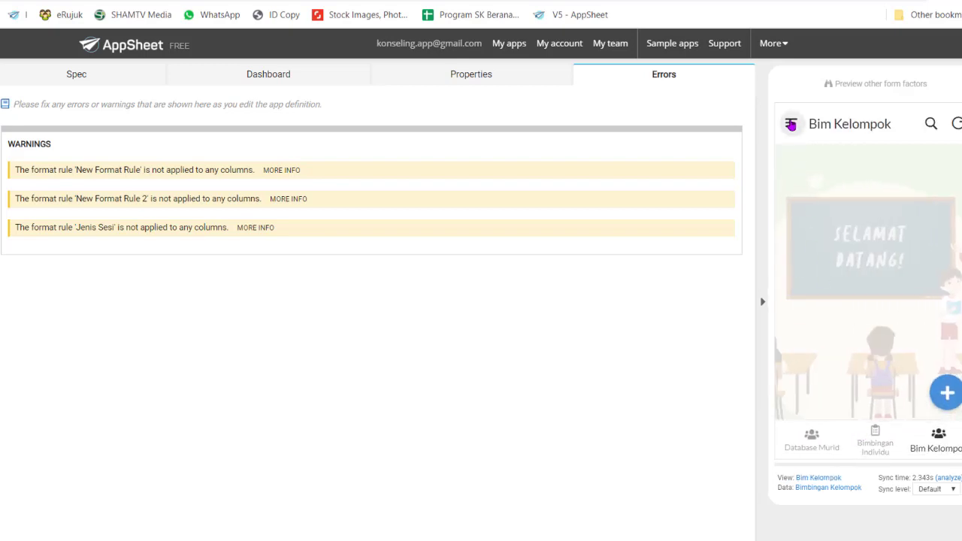
Open the Jumlah Klien view from the app menu and drill into the 2019 group.
left_click(791, 123)
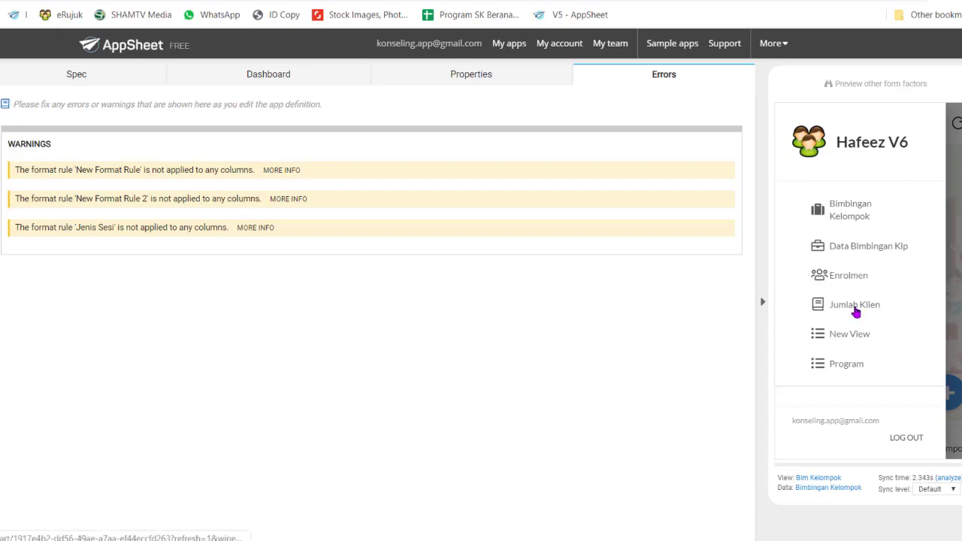
left_click(853, 306)
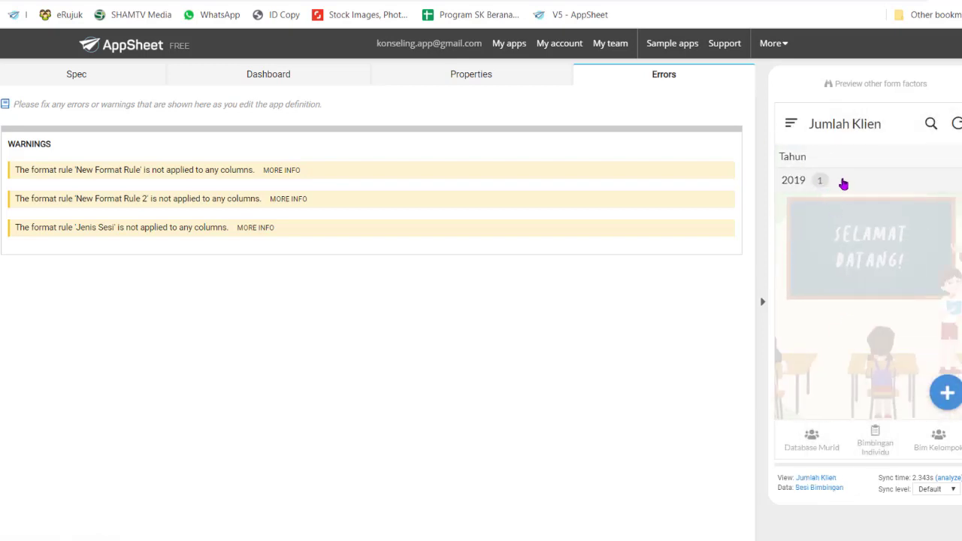
left_click(828, 182)
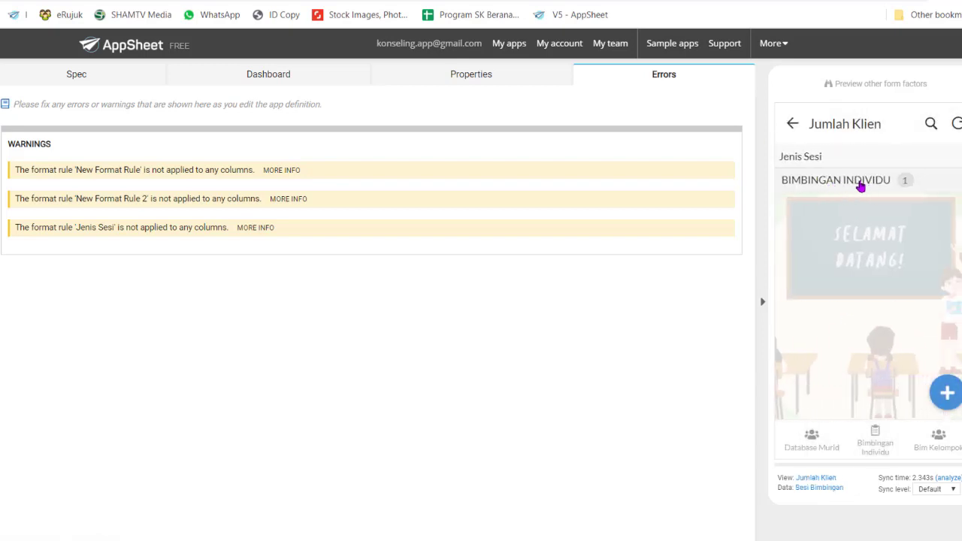
Drill through BIMBINGAN INDIVIDU and PPS to the student's session details, then return to Database Murid.
left_click(830, 182)
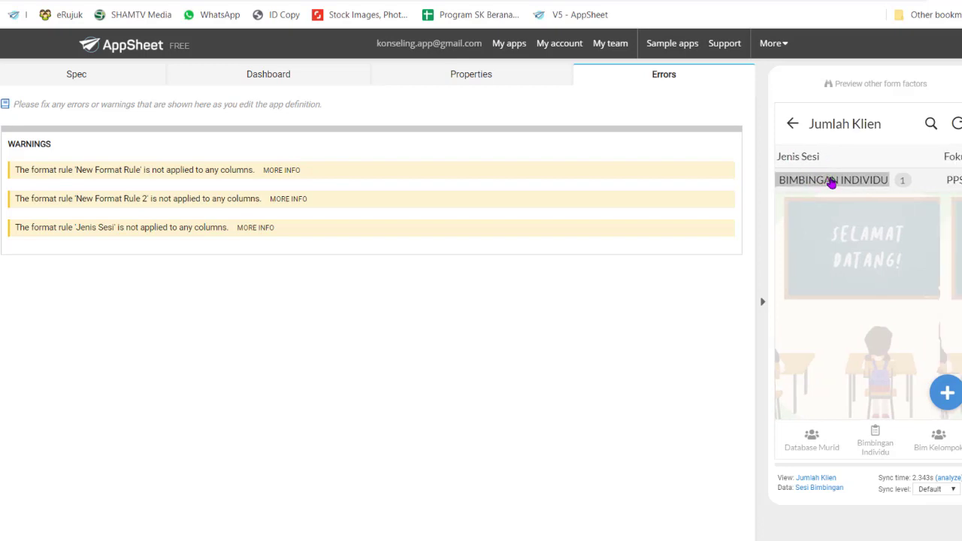
left_click(811, 183)
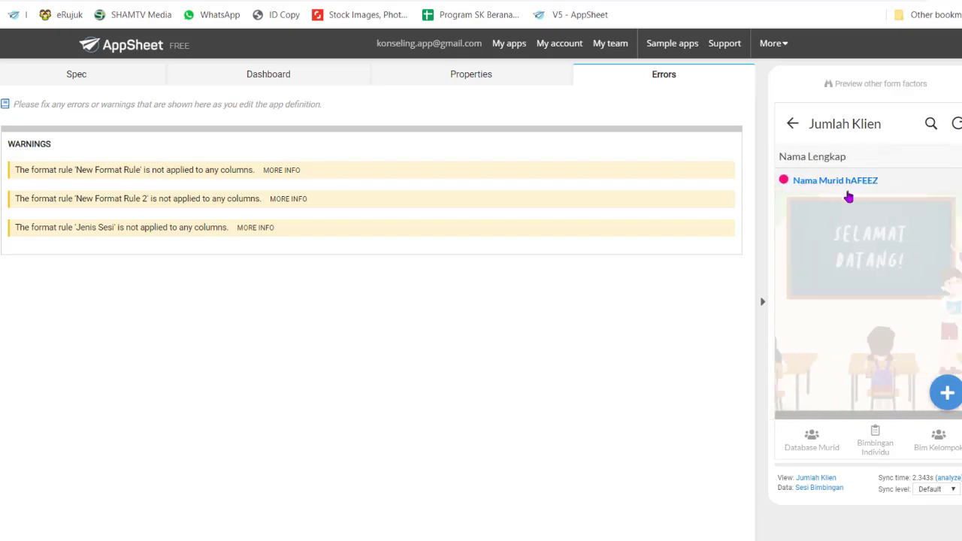
left_click(856, 184)
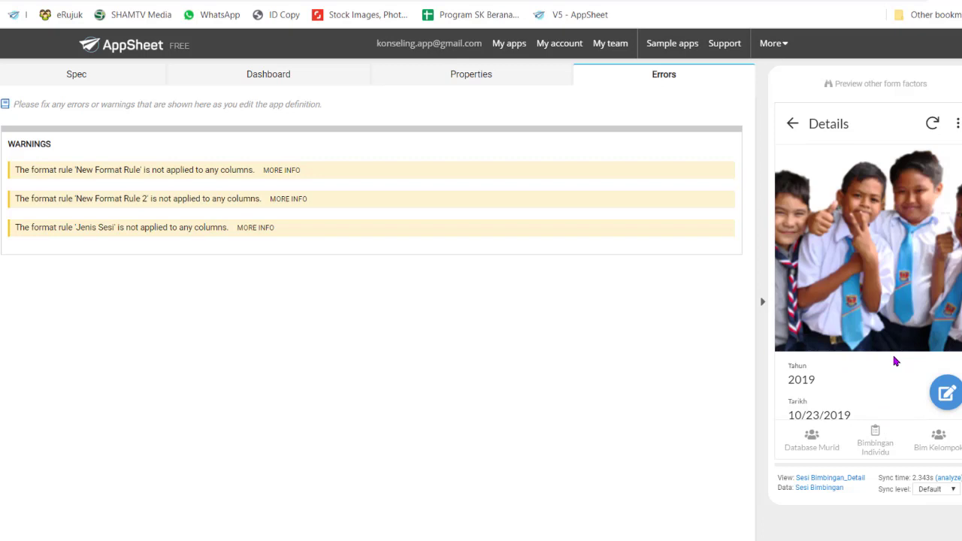
scroll(894, 344, "down", 5)
left_click(875, 440)
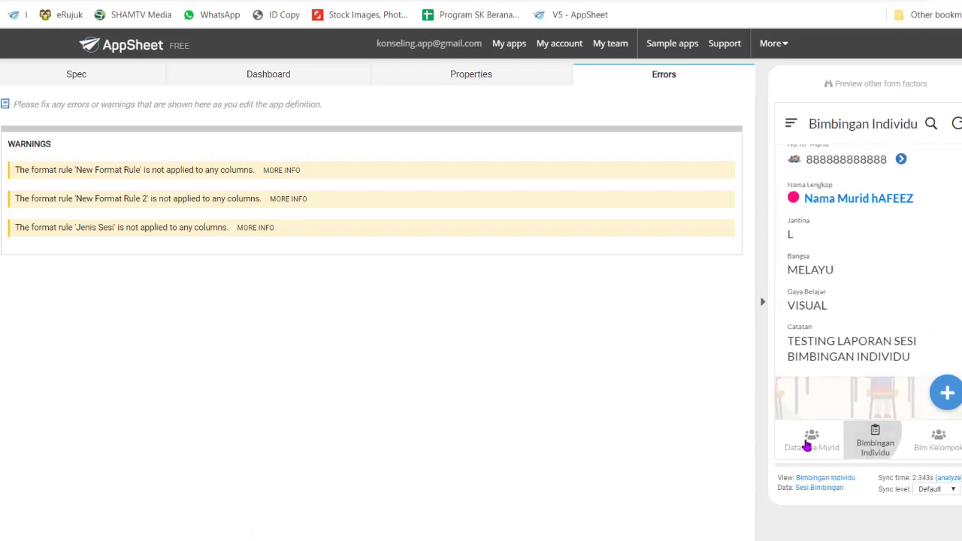
left_click(810, 444)
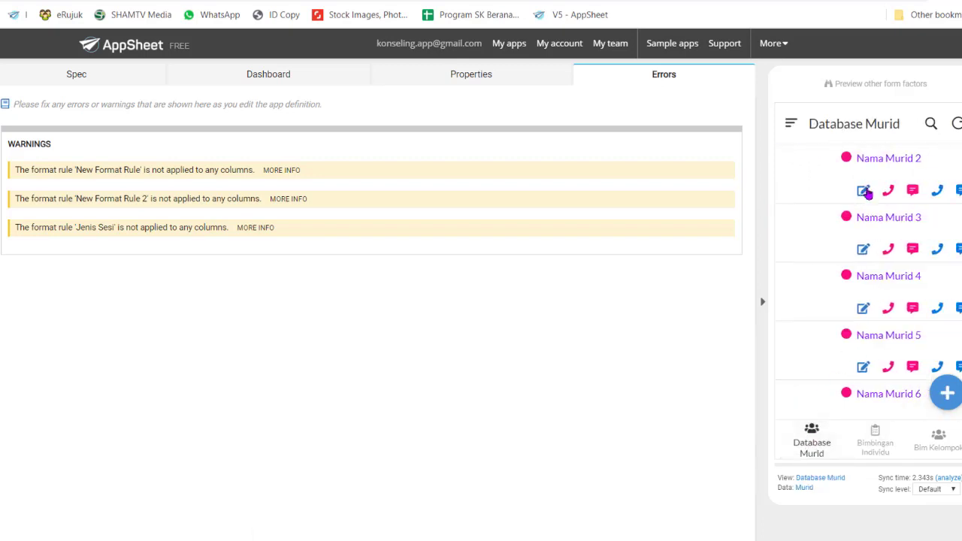
Edit Nama Murid 2 and attach the budak 5G image as the student photo.
left_click(864, 190)
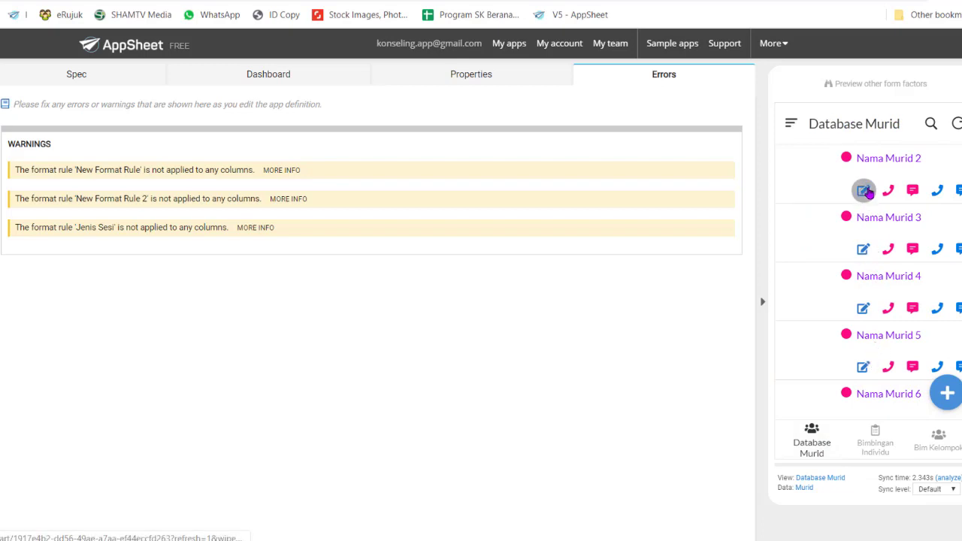
left_click(875, 409)
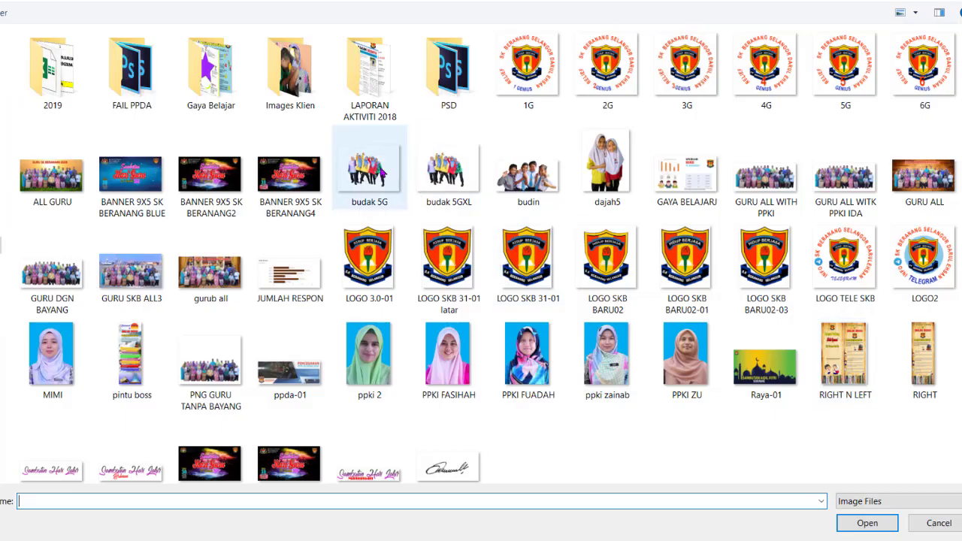
left_click(387, 177)
left_click(858, 525)
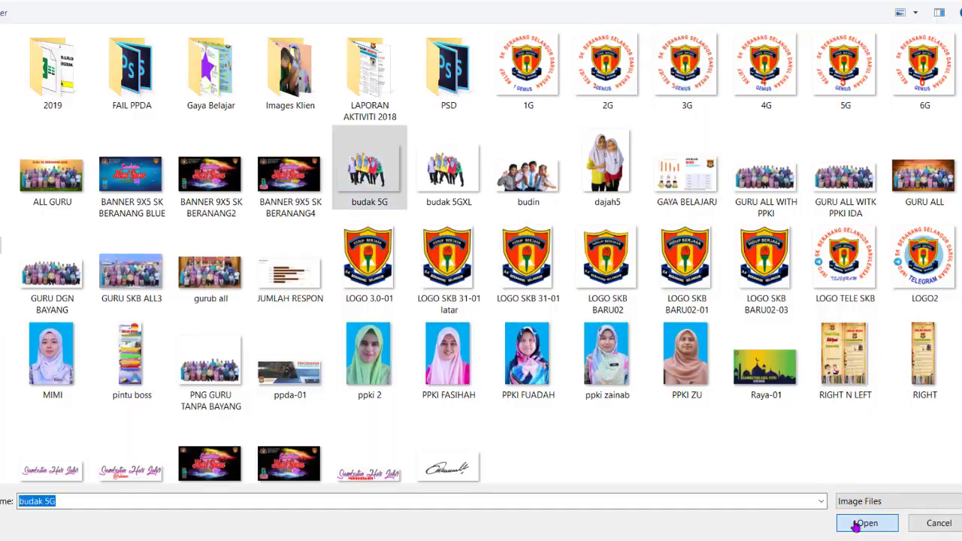
Fill in the father's phone number and save the Nama Murid 2 record.
left_click(925, 440)
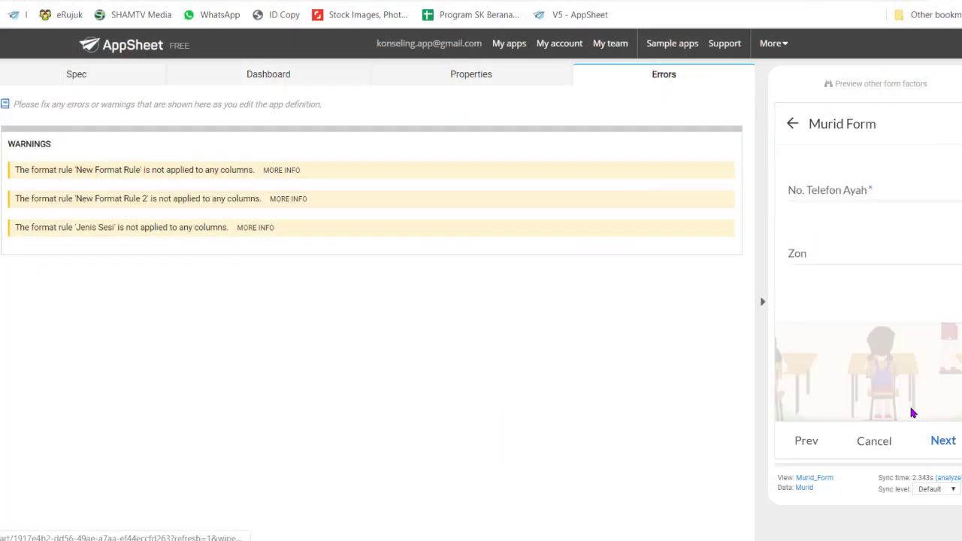
left_click(945, 440)
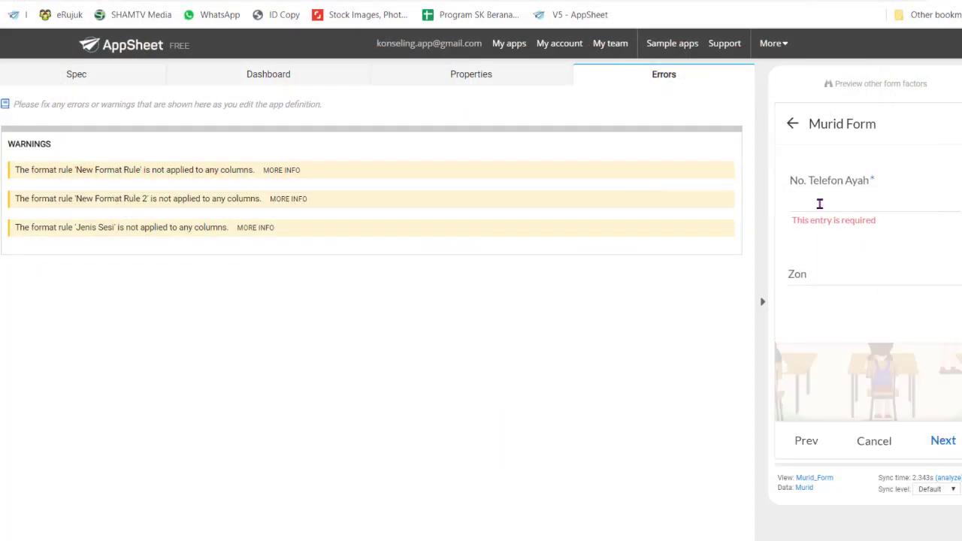
left_click(853, 200)
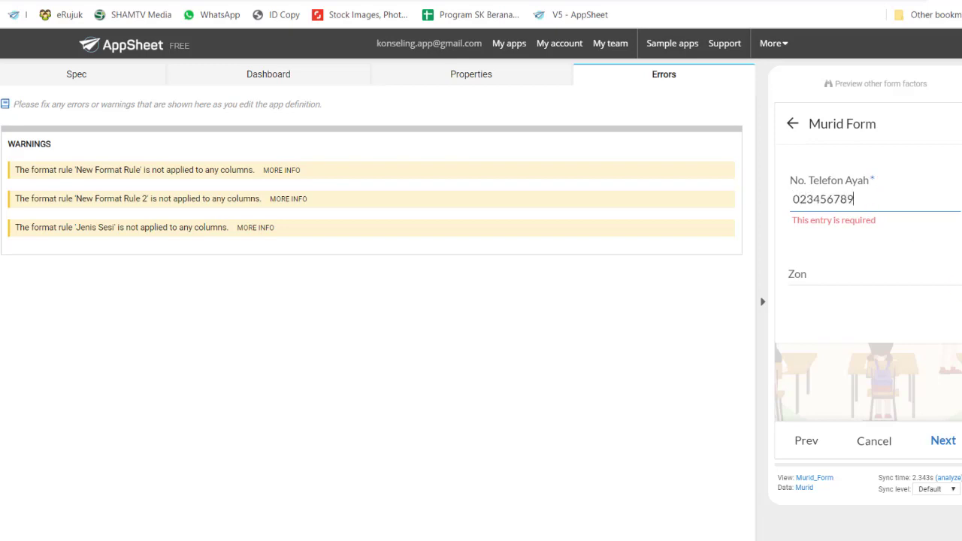
left_click(953, 447)
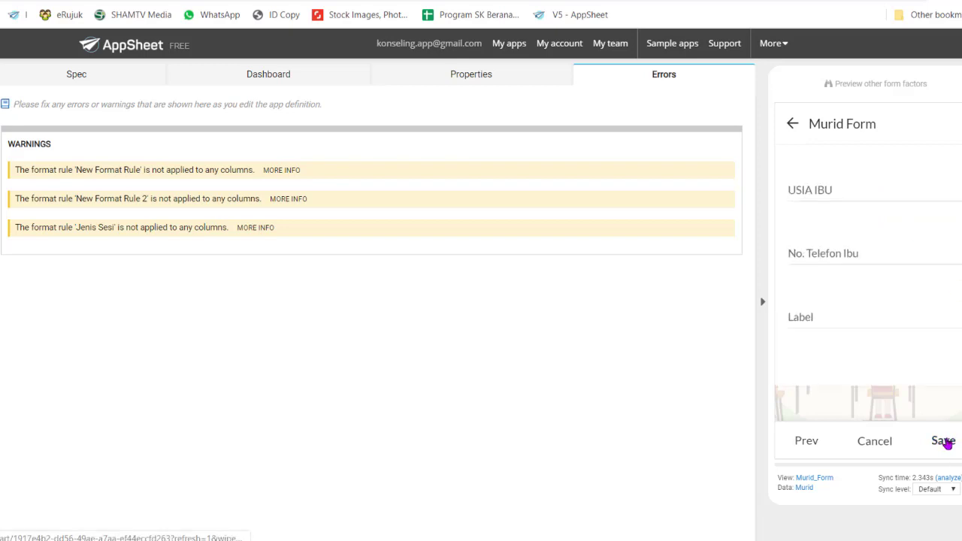
left_click(943, 444)
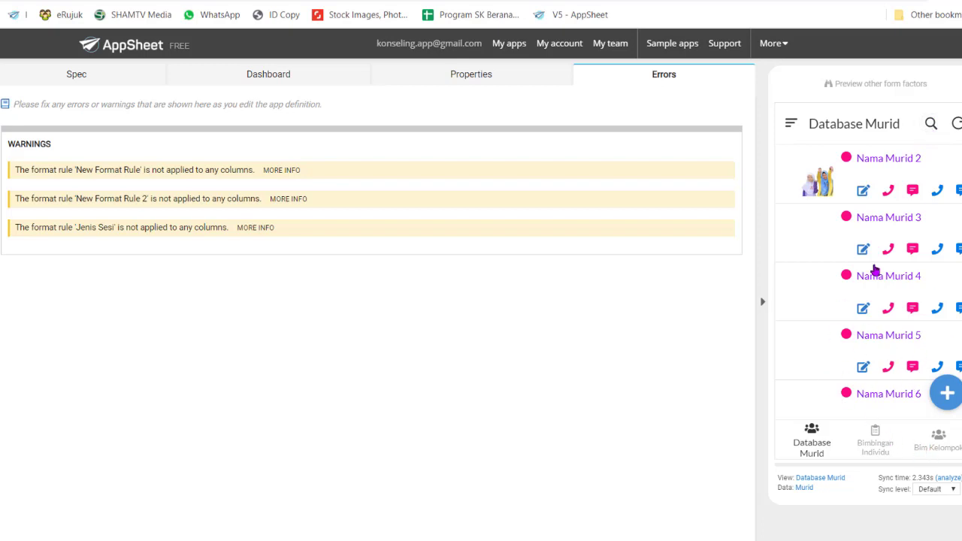
Open the Sesi Bimbingan sheet and check the row's type, 23/10/2019 date, time, PPS focus and class 1G.
key("ctrl+Tab")
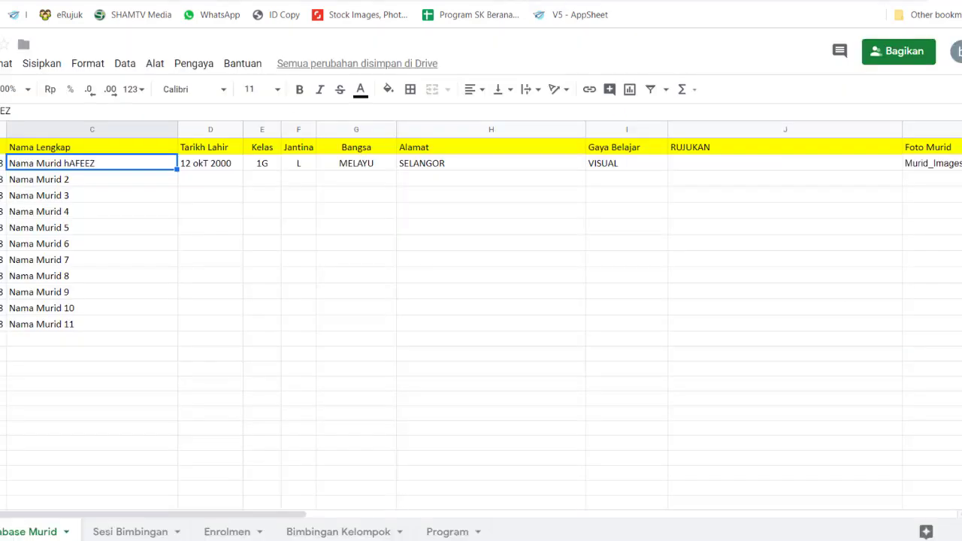
left_click(175, 296)
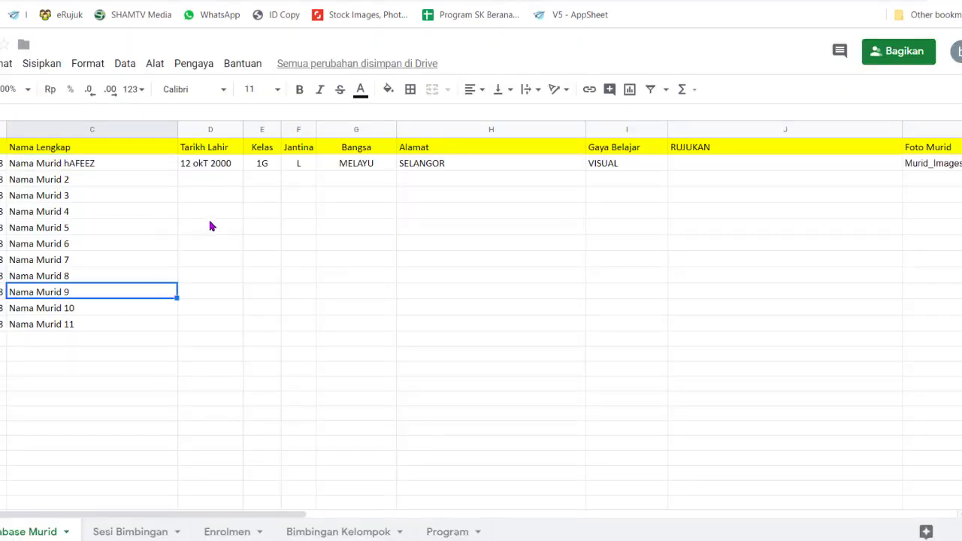
left_click(122, 530)
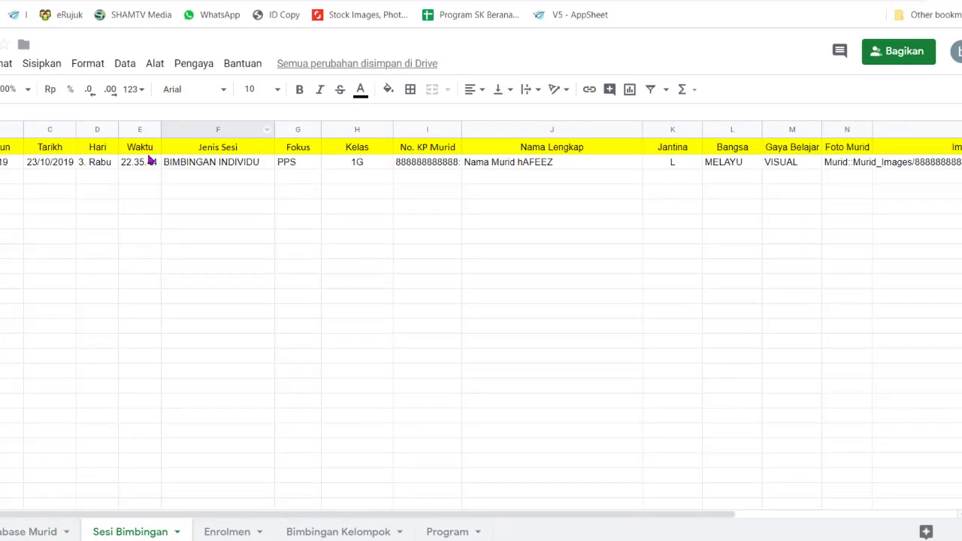
left_click(192, 165)
double_click(45, 169)
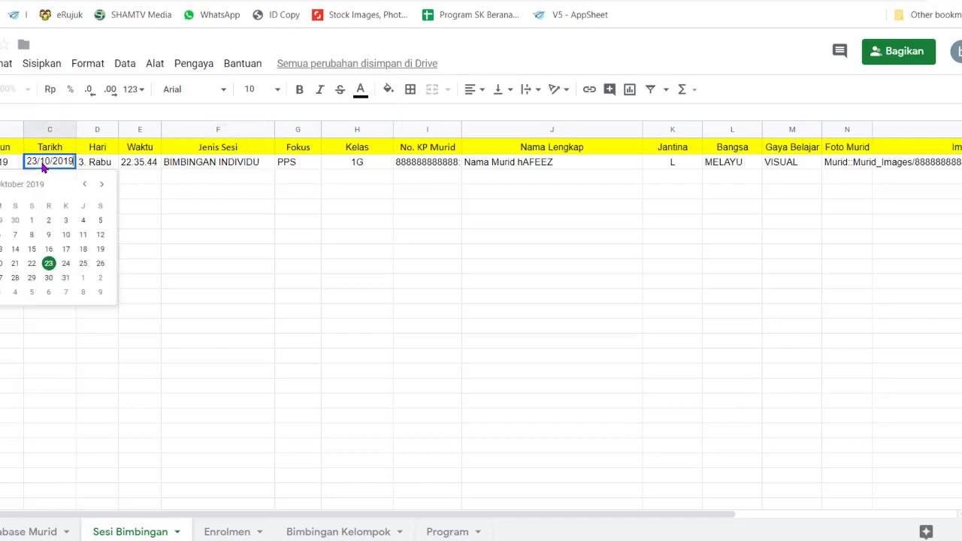
left_click(92, 165)
left_click(143, 167)
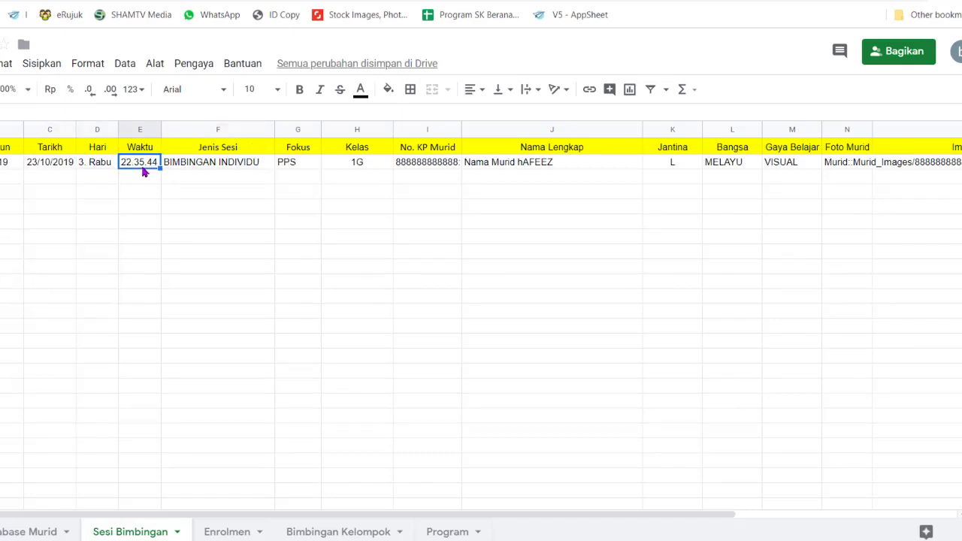
left_click(295, 165)
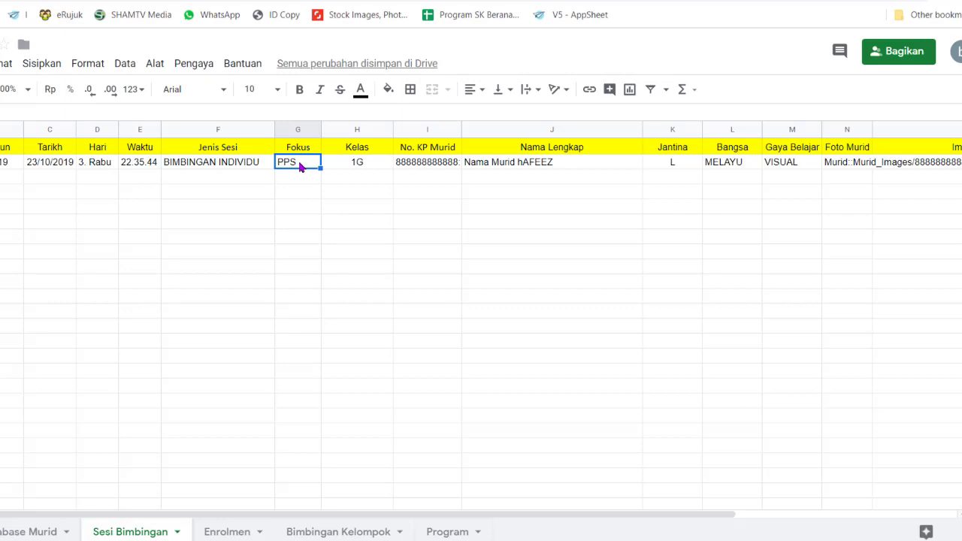
left_click(357, 167)
Check the row's student ID, full name and Catatan note, then return to the AppSheet editor.
left_click(441, 165)
left_click(579, 167)
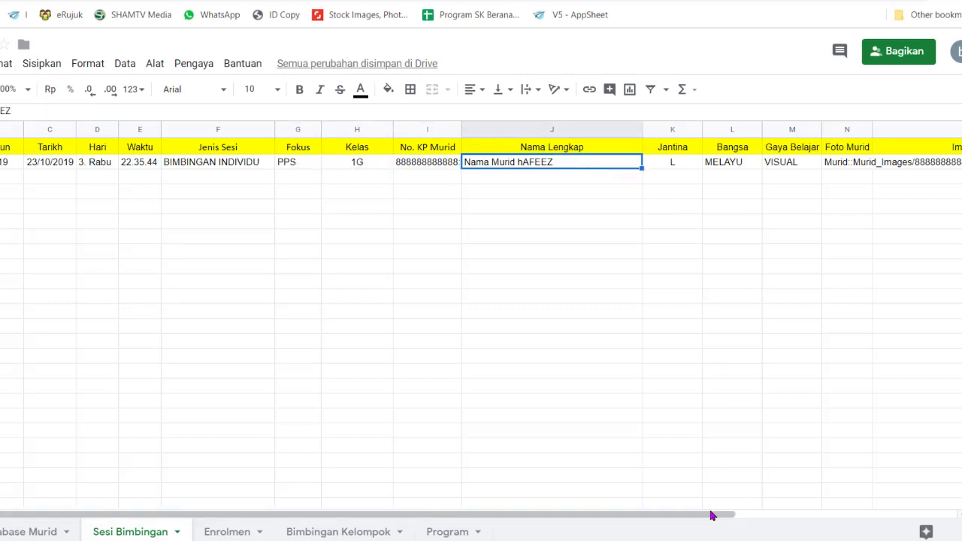
left_click_drag(712, 515, 939, 517)
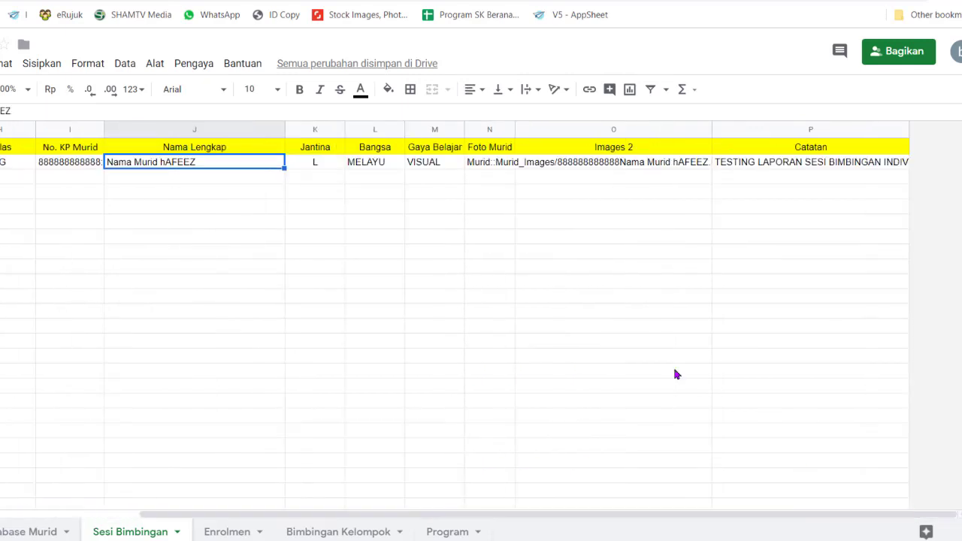
left_click(741, 163)
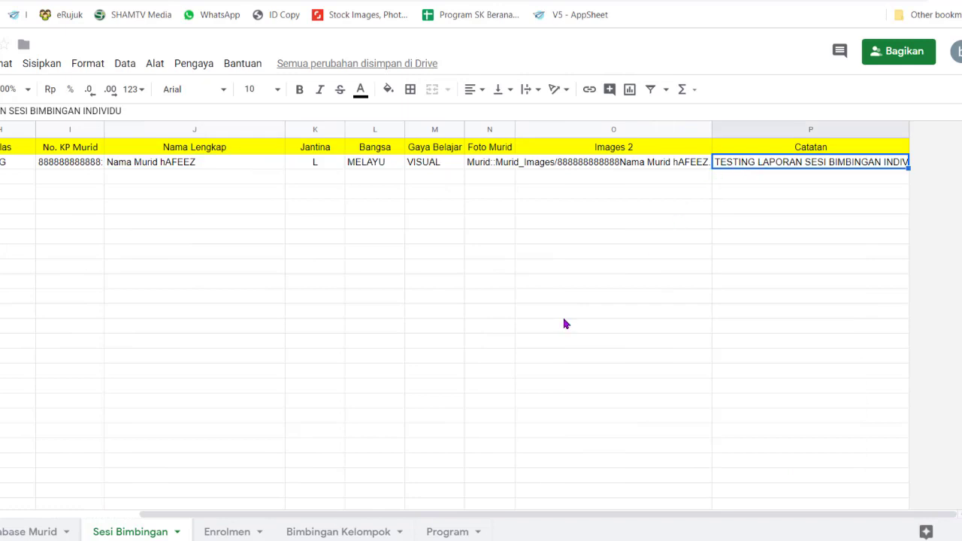
left_click_drag(268, 515, 17, 451)
left_click(97, 296)
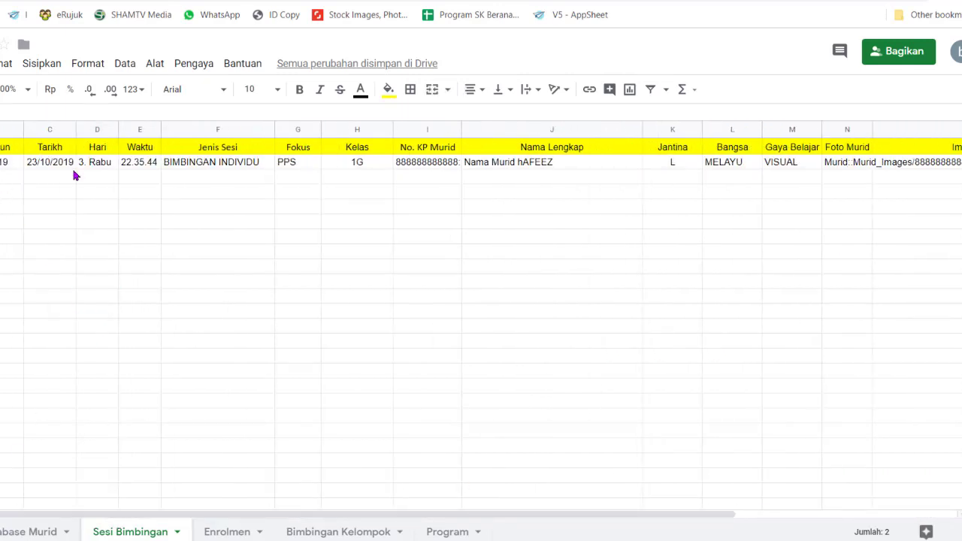
left_click(357, 311)
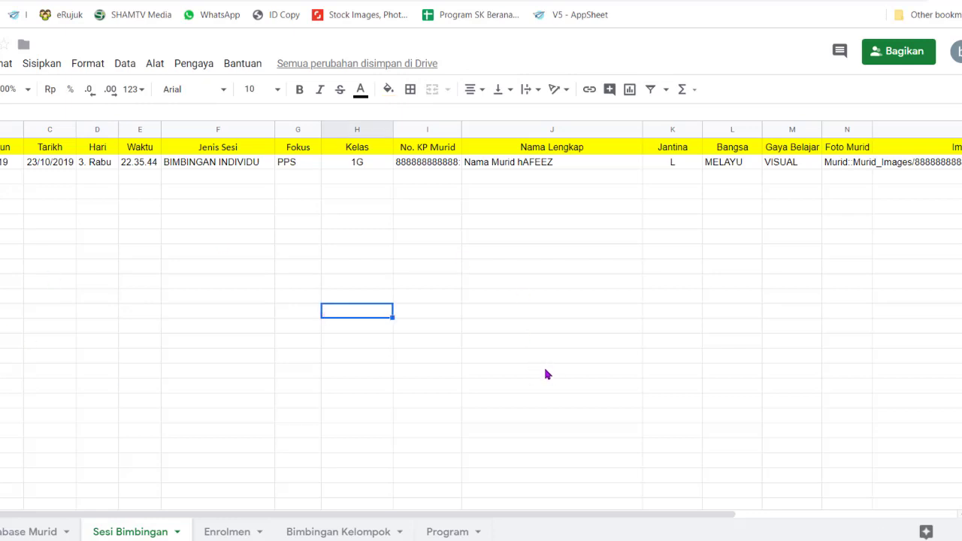
key("ctrl+Tab")
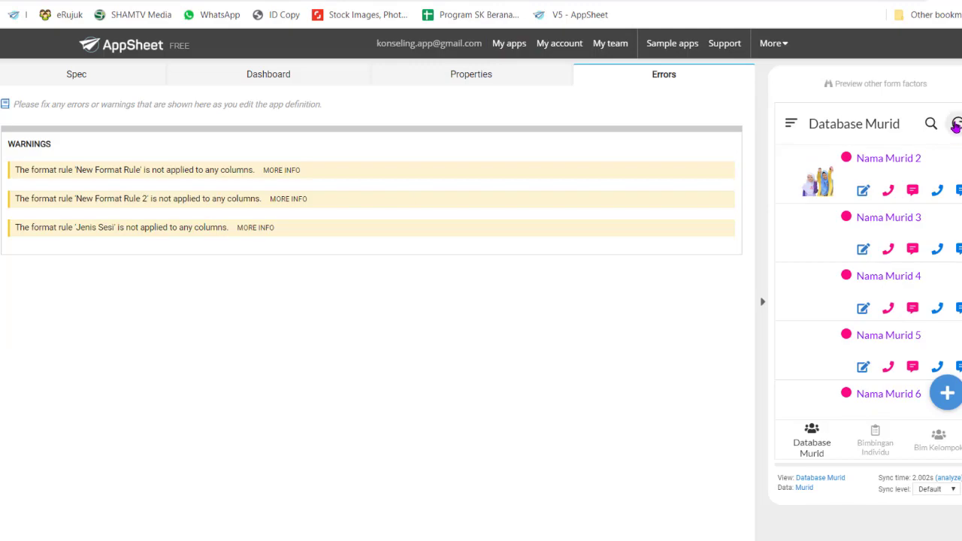
Launch the counselling app in the larger preview, glance at the spreadsheet, and open Database Murid.
left_click(900, 87)
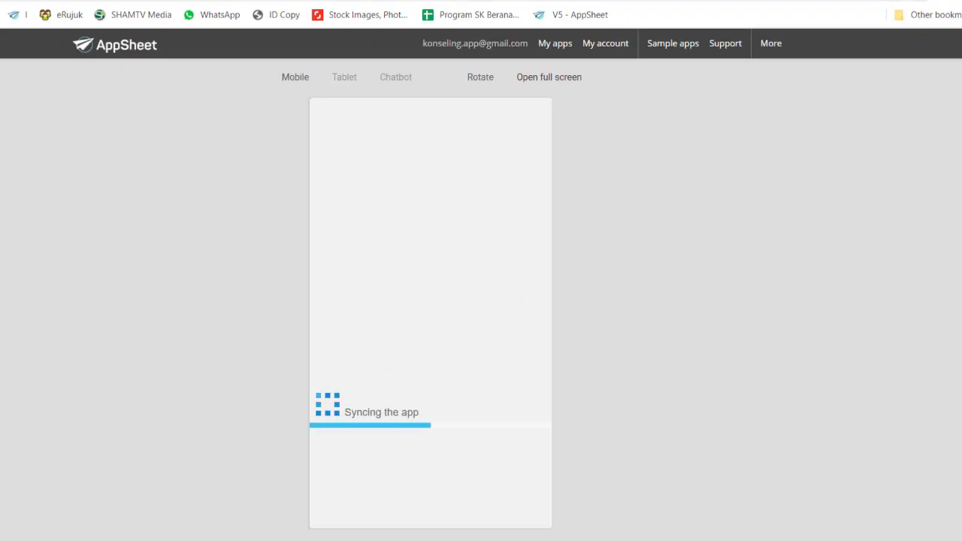
key("ctrl+shift+Tab")
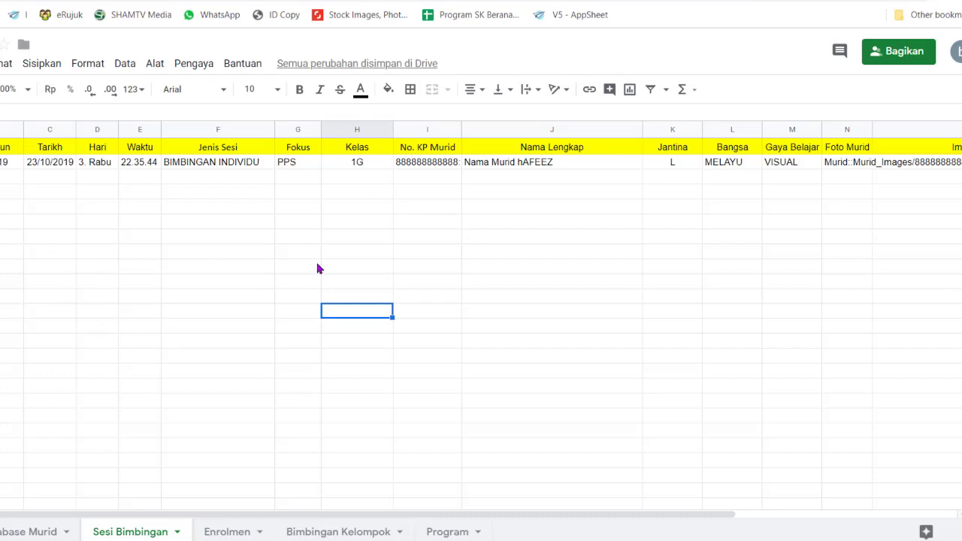
key("ctrl+Tab")
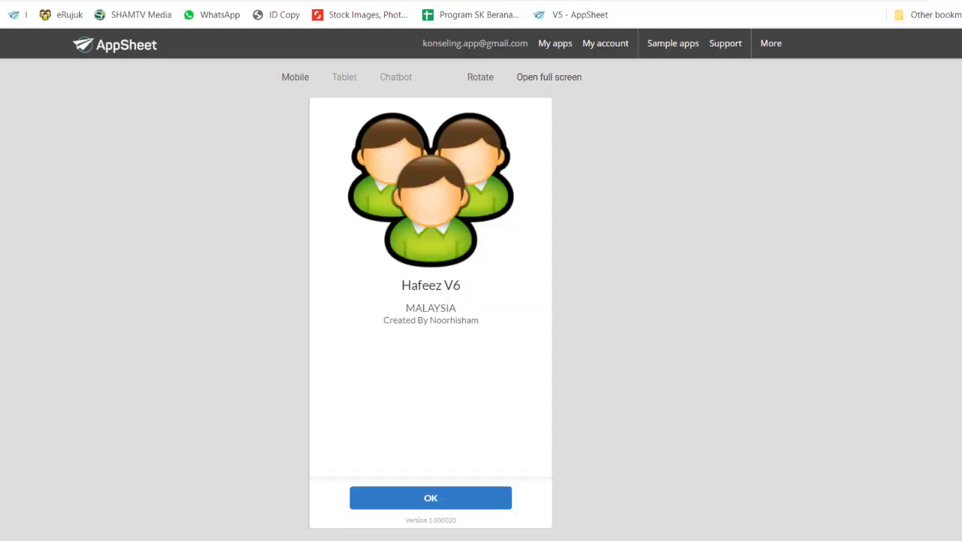
left_click(429, 507)
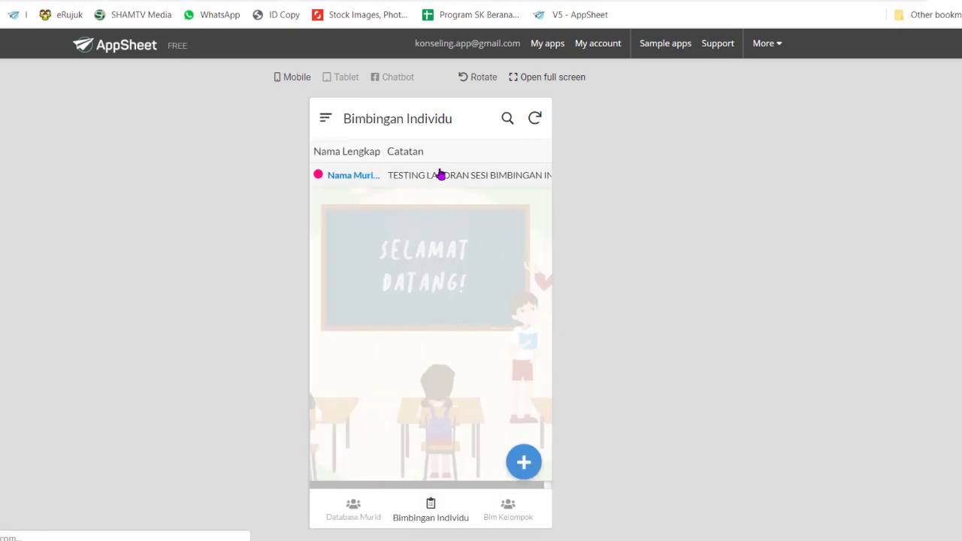
left_click(354, 512)
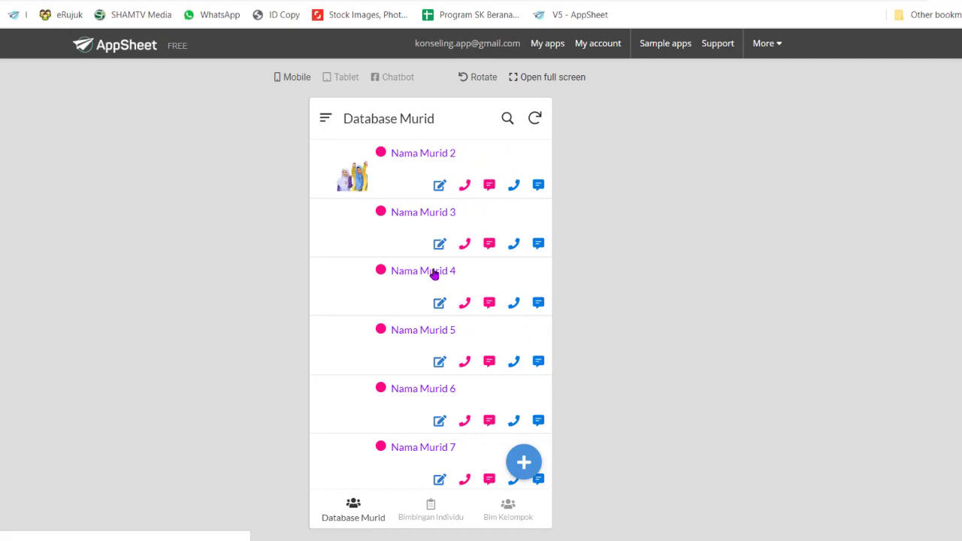
Start a new session for Nama Murid 4 with year 2019 and date 23/10/2019.
left_click(434, 275)
scroll(451, 269, "down", 3)
scroll(488, 265, "up", 3)
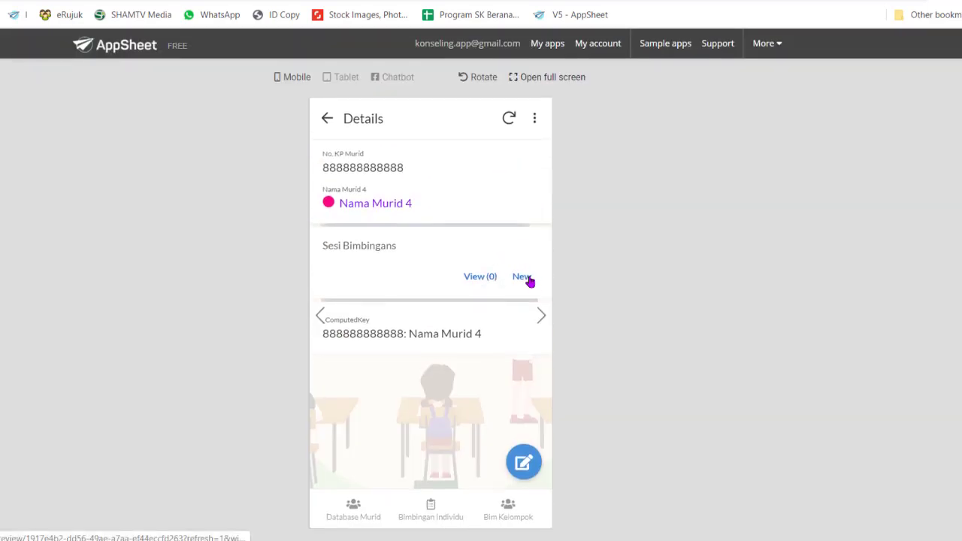
left_click(521, 276)
left_click(427, 197)
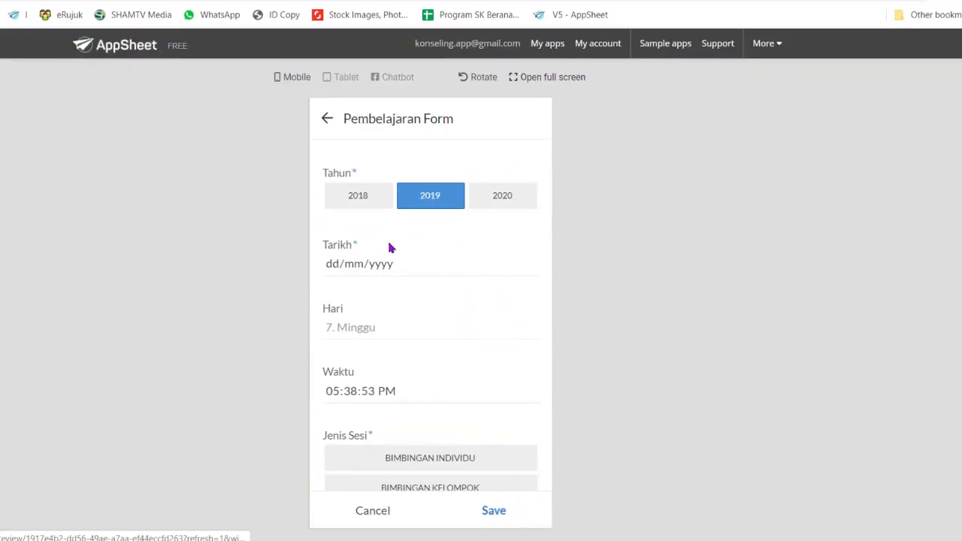
left_click(379, 264)
type("23/10/2019")
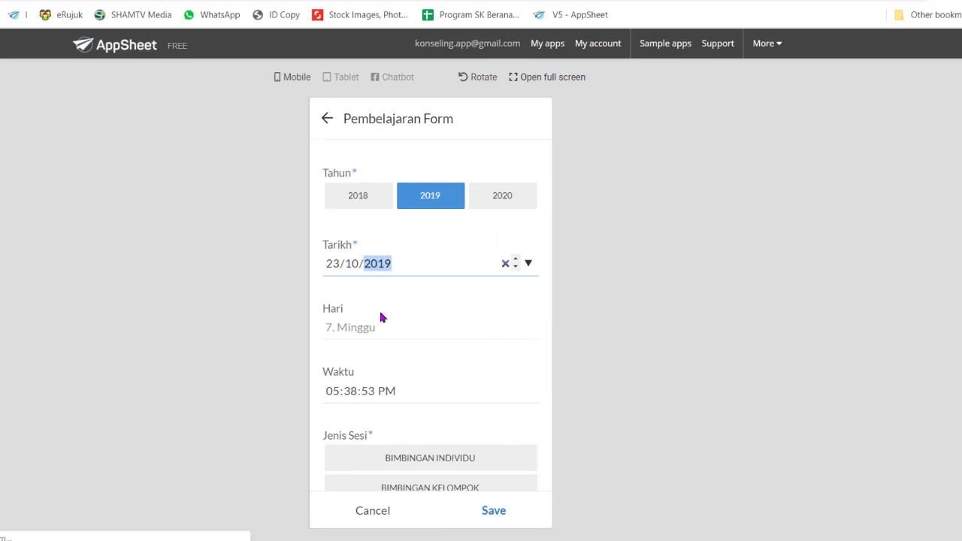
left_click(443, 315)
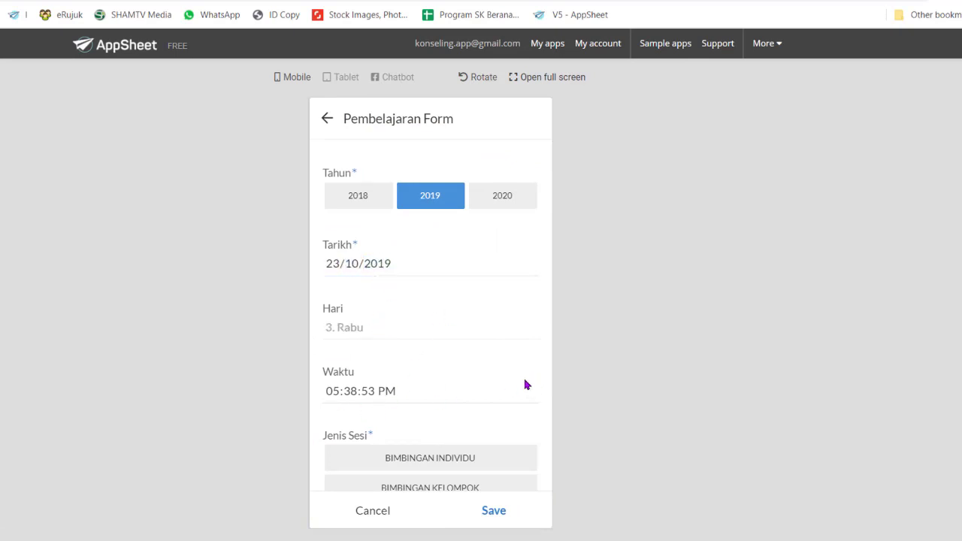
Set type BIMBINGAN INDIVIDU, focus PD, Catatan 'TESTING LAPORAN', and save the session.
left_click(421, 458)
scroll(584, 449, "down", 3)
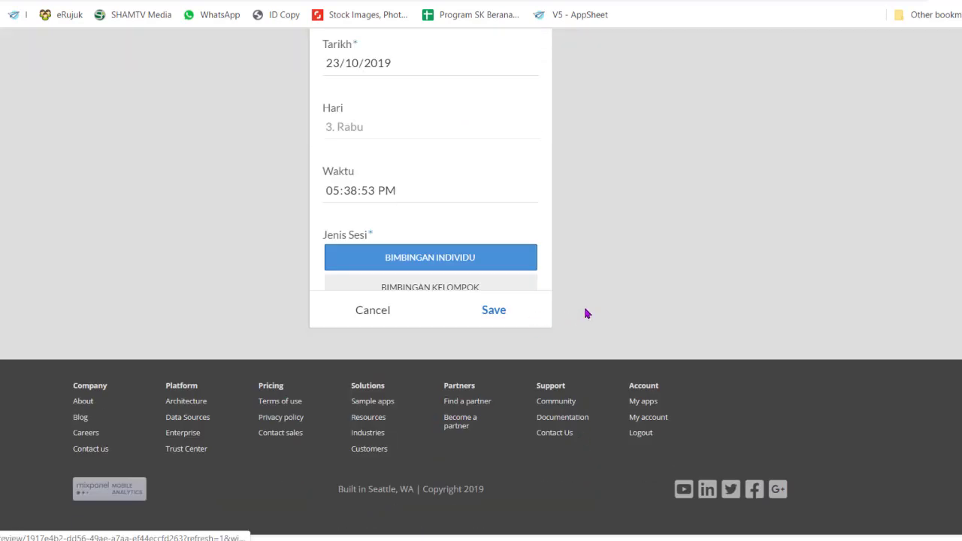
scroll(584, 313, "up", 3)
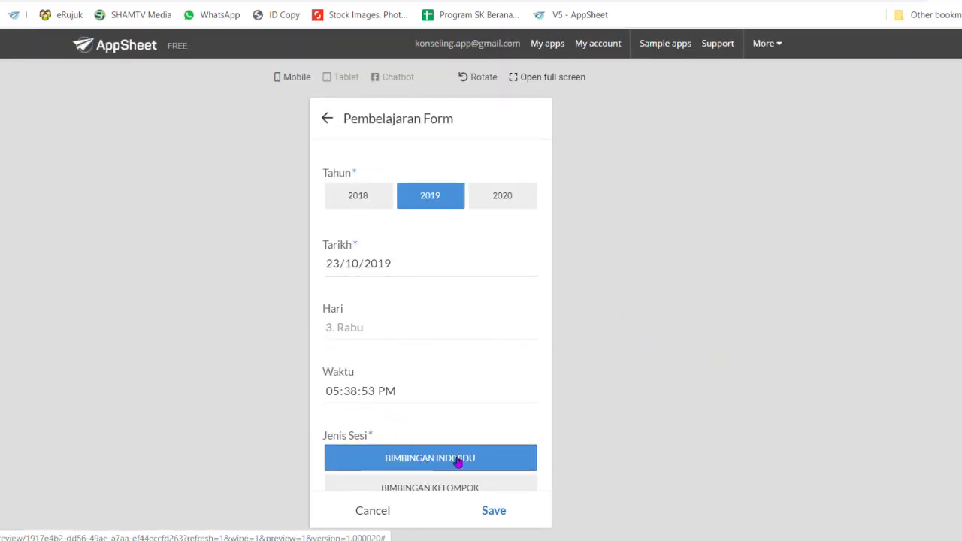
scroll(518, 371, "down", 4)
left_click(339, 254)
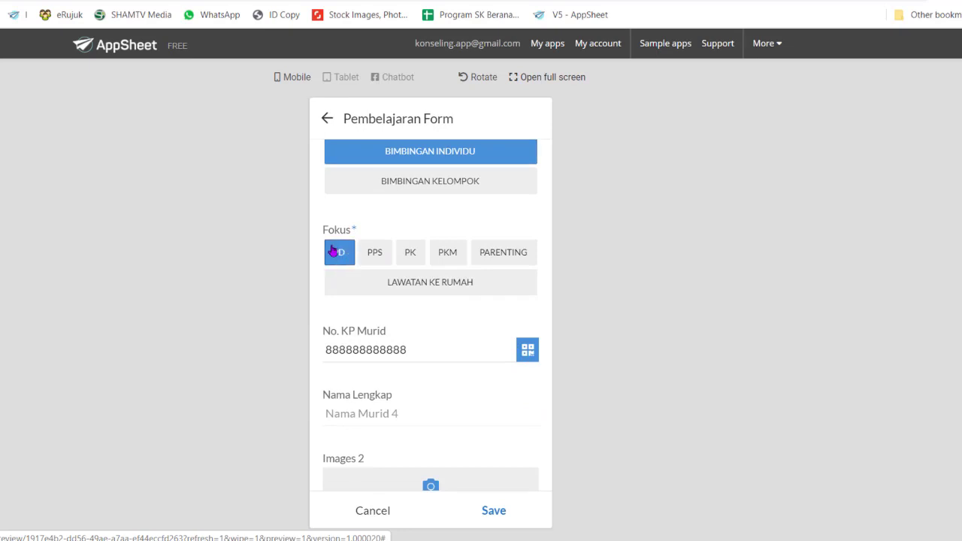
scroll(403, 363, "down", 2)
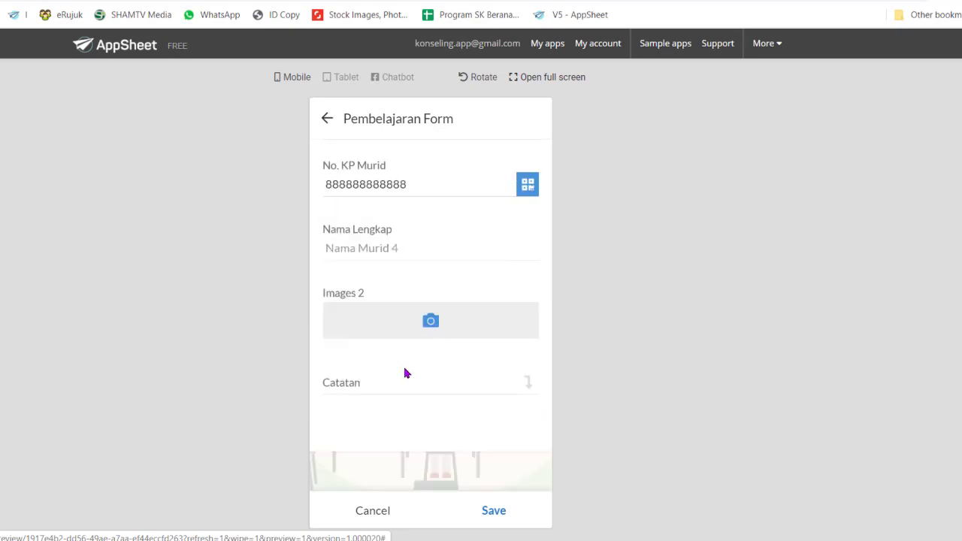
left_click(354, 380)
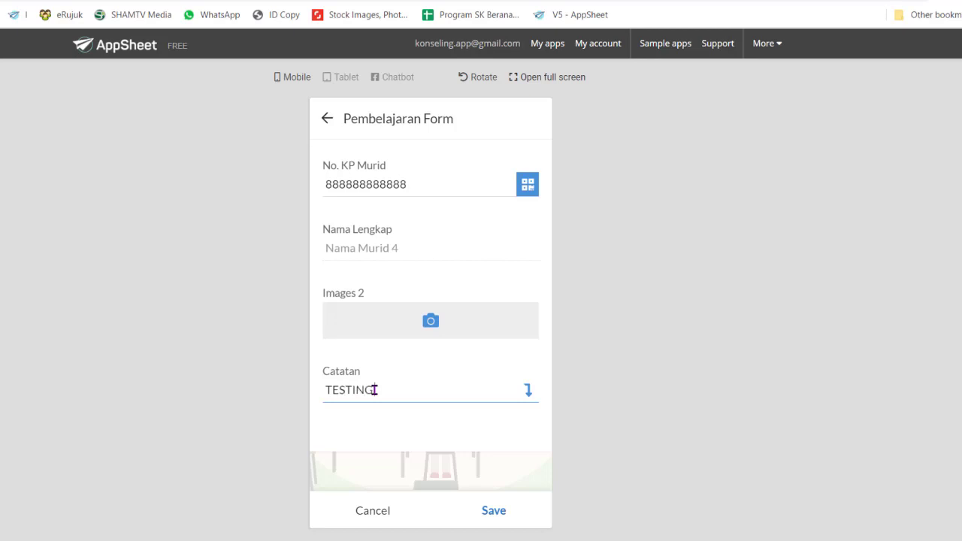
type("TESTING LAPORAN")
left_click(492, 511)
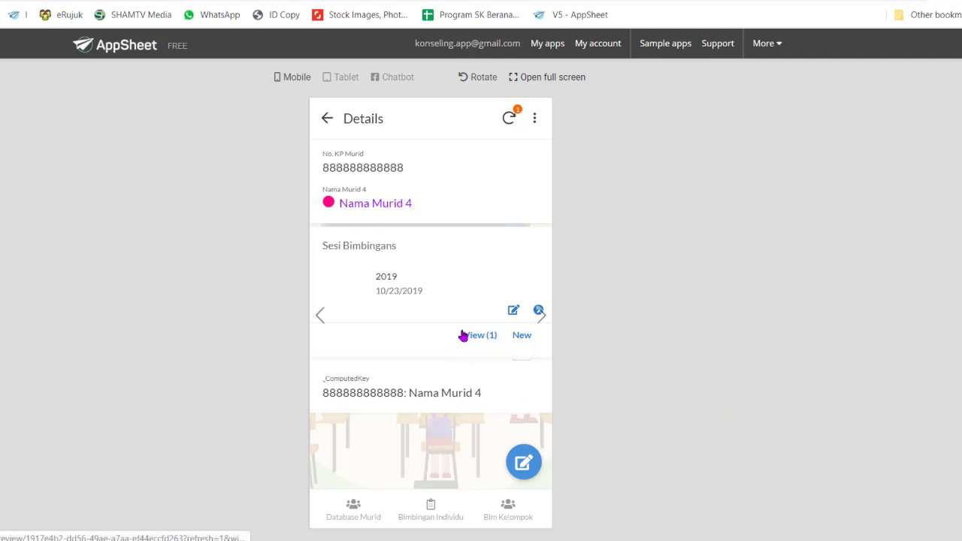
Open the Bimbingan Individu list and view the second testing session's details.
left_click(354, 512)
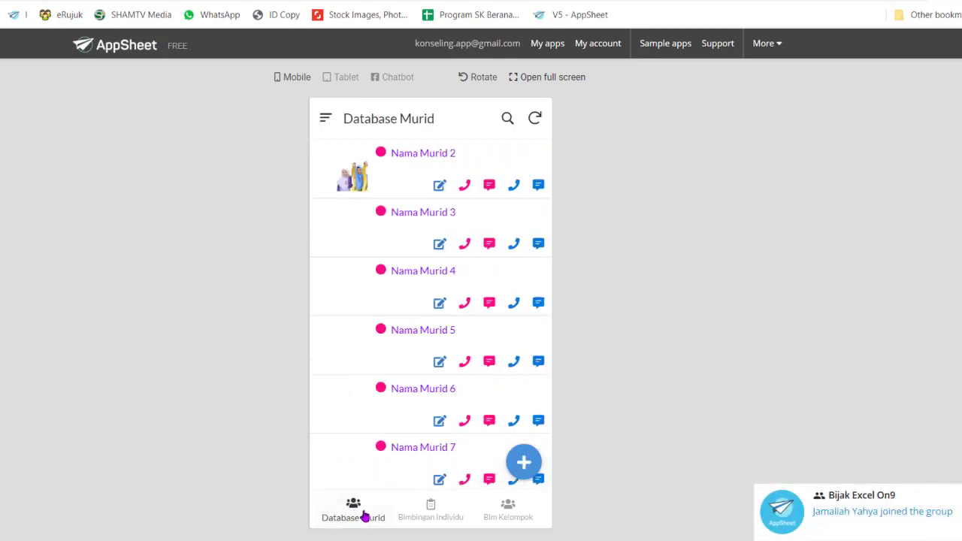
left_click(438, 519)
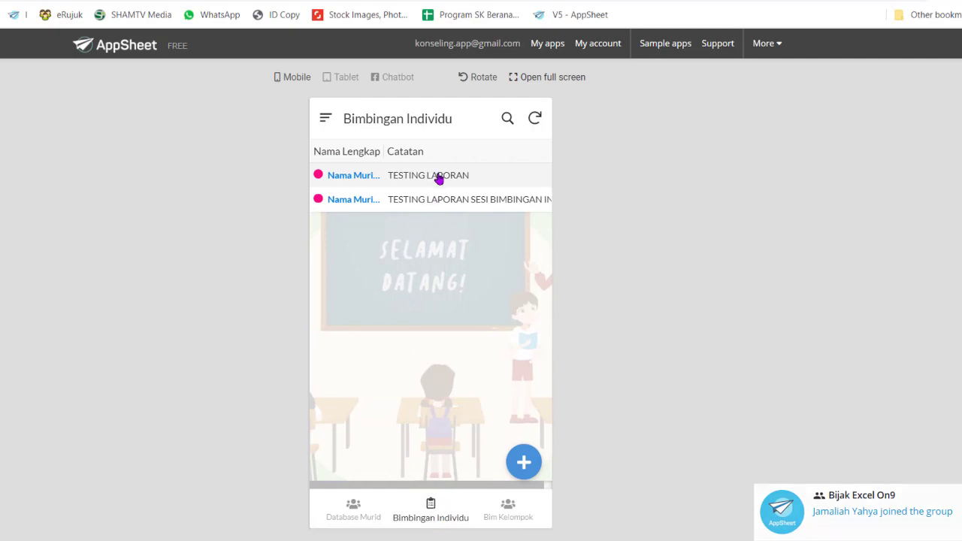
left_click(446, 201)
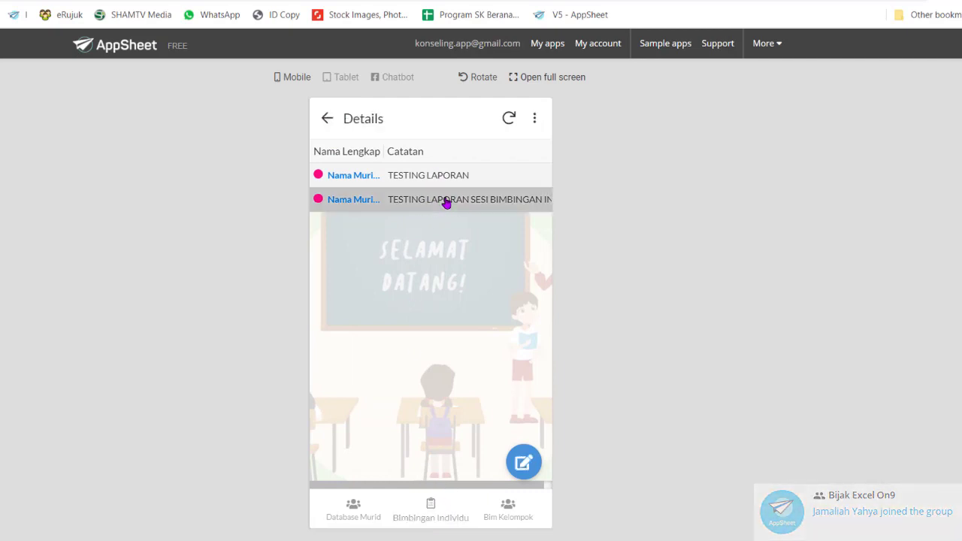
scroll(462, 360, "down", 5)
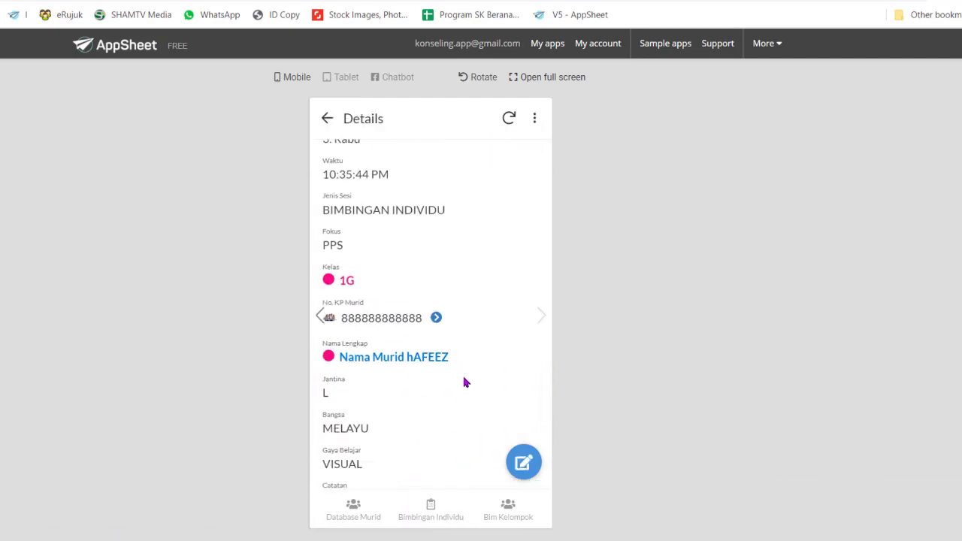
scroll(462, 373, "down", 3)
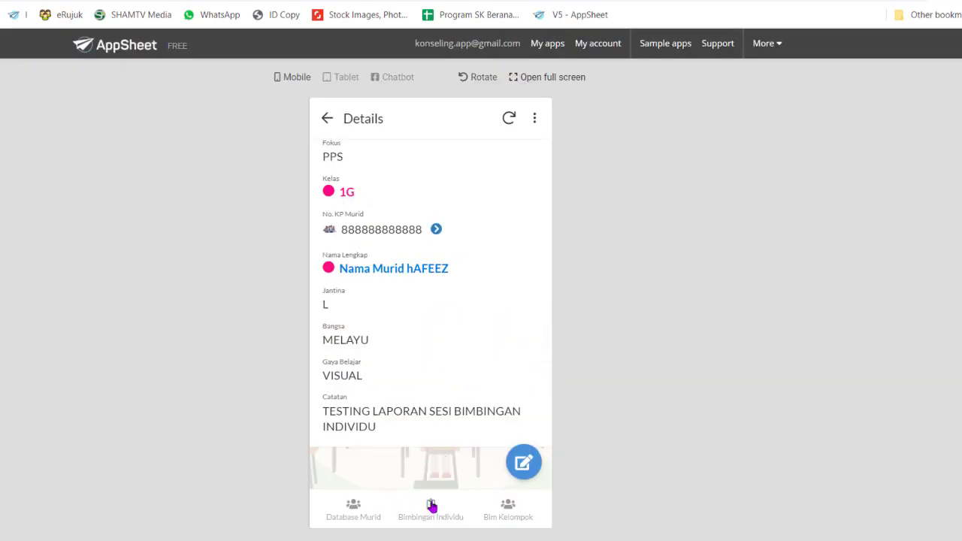